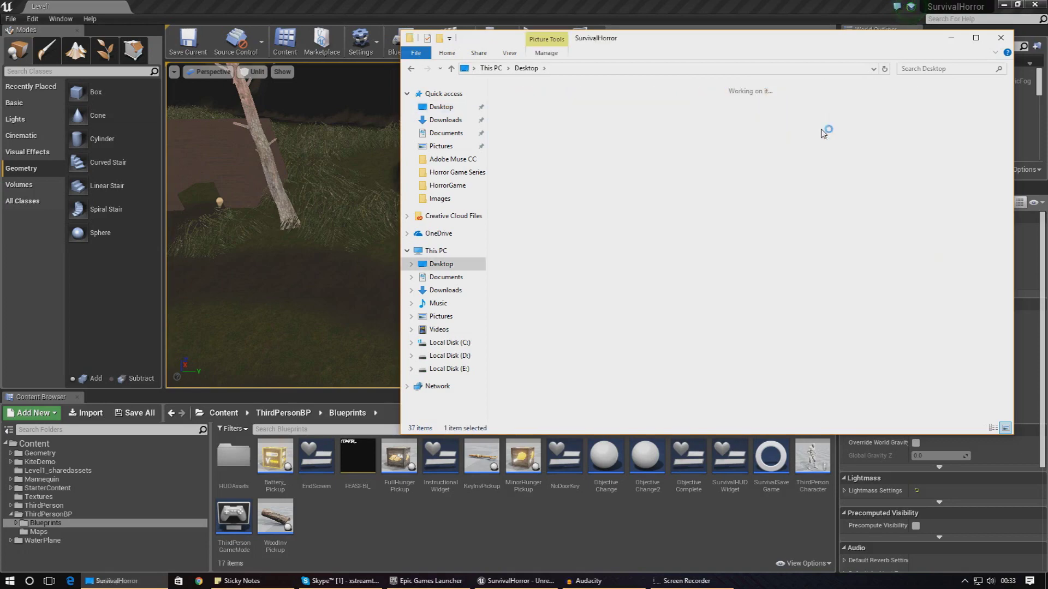
Step: Preview the ZombieNoBack image from the SurvivalHorror folder and close the viewer
click(534, 372)
double_click(533, 370)
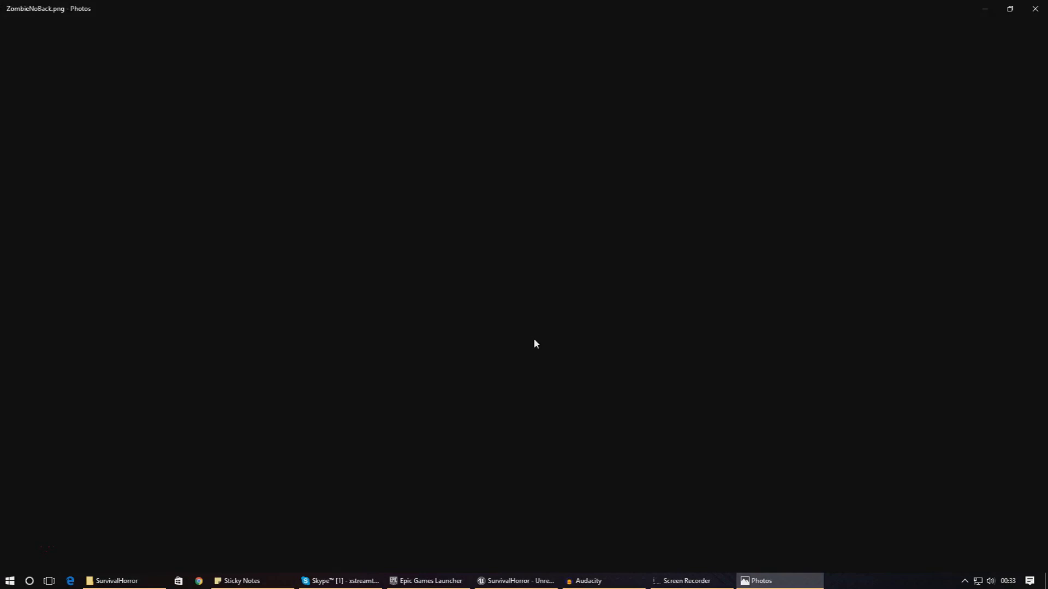
double_click(451, 6)
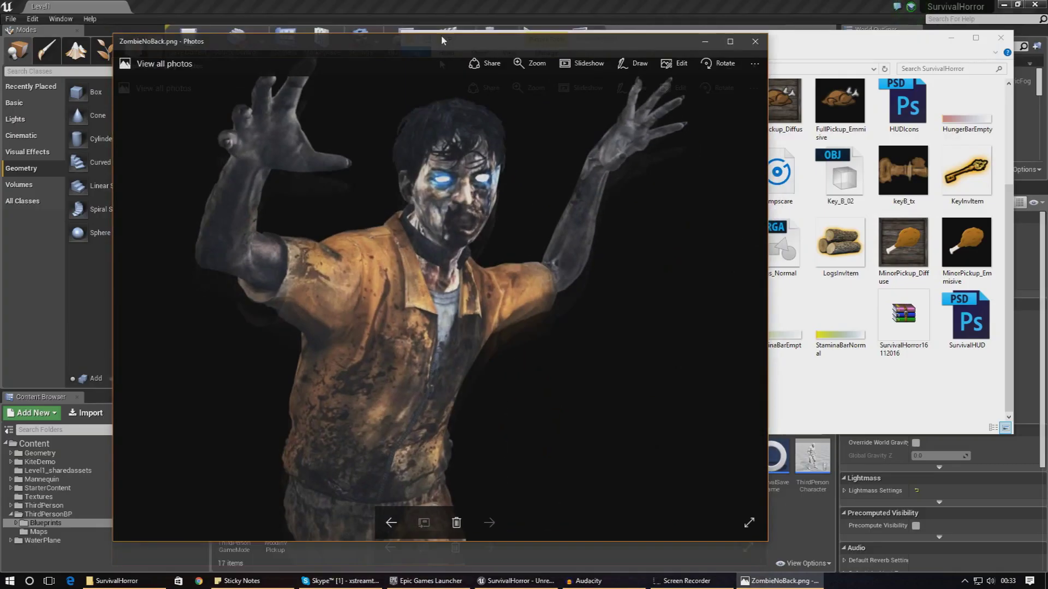
double_click(445, 4)
scroll(523, 198, up, 3)
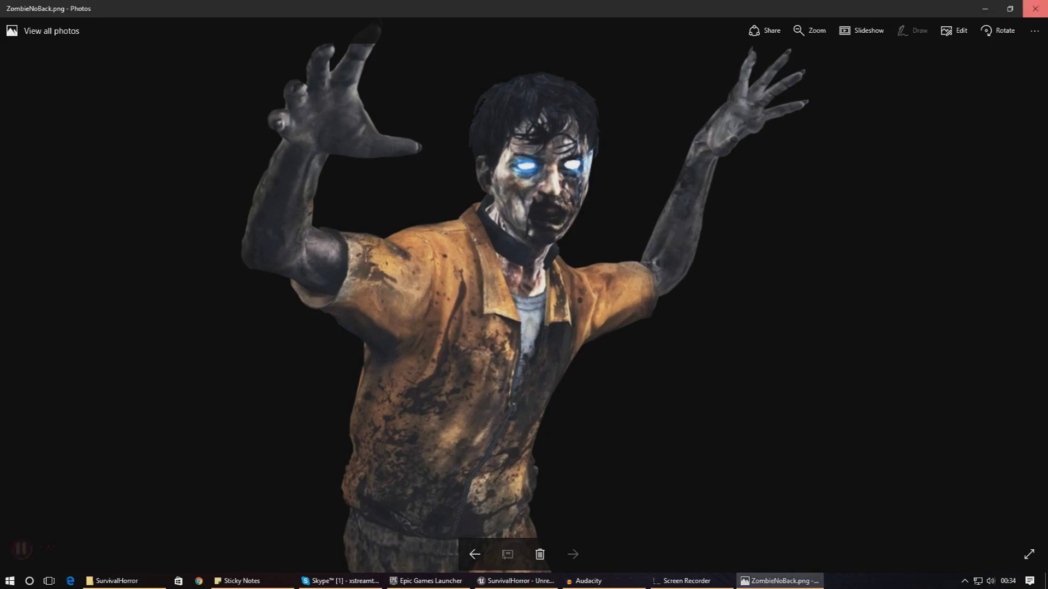
click(1039, 6)
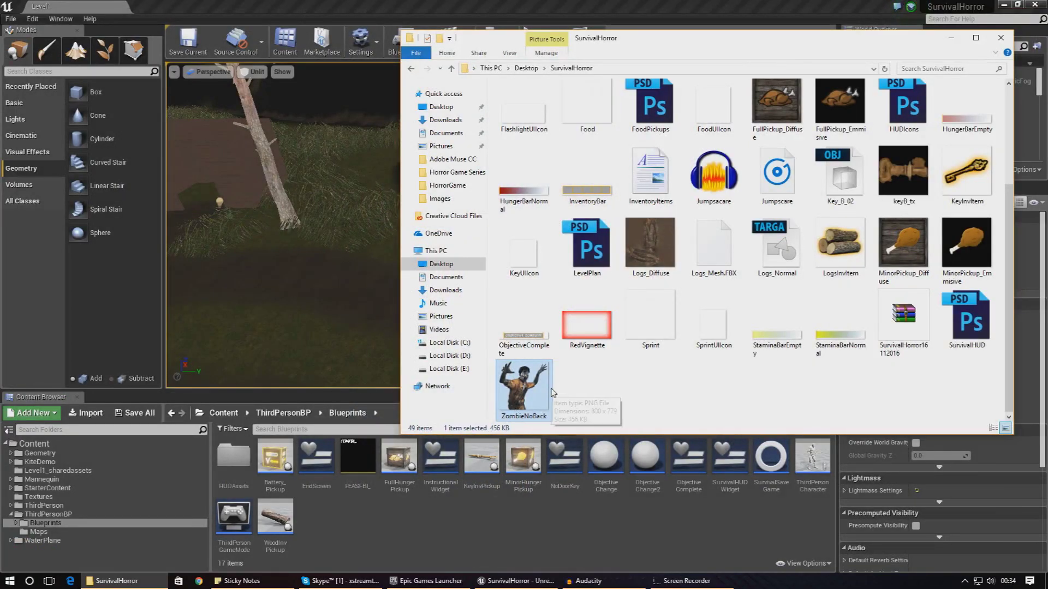
Step: Import the ZombieNoBack image into the project's Textures folder
click(38, 497)
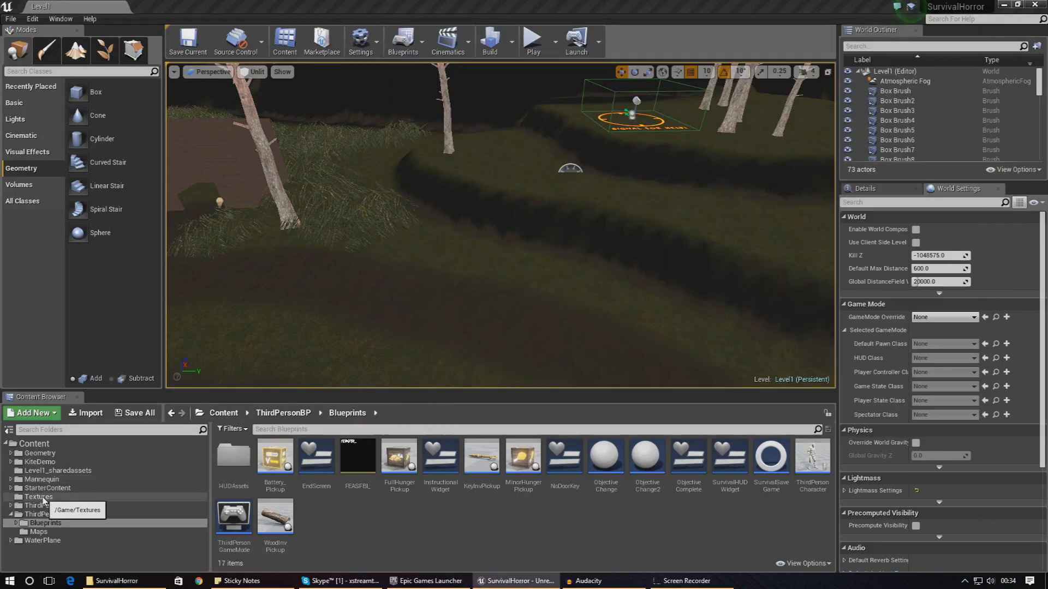
click(116, 580)
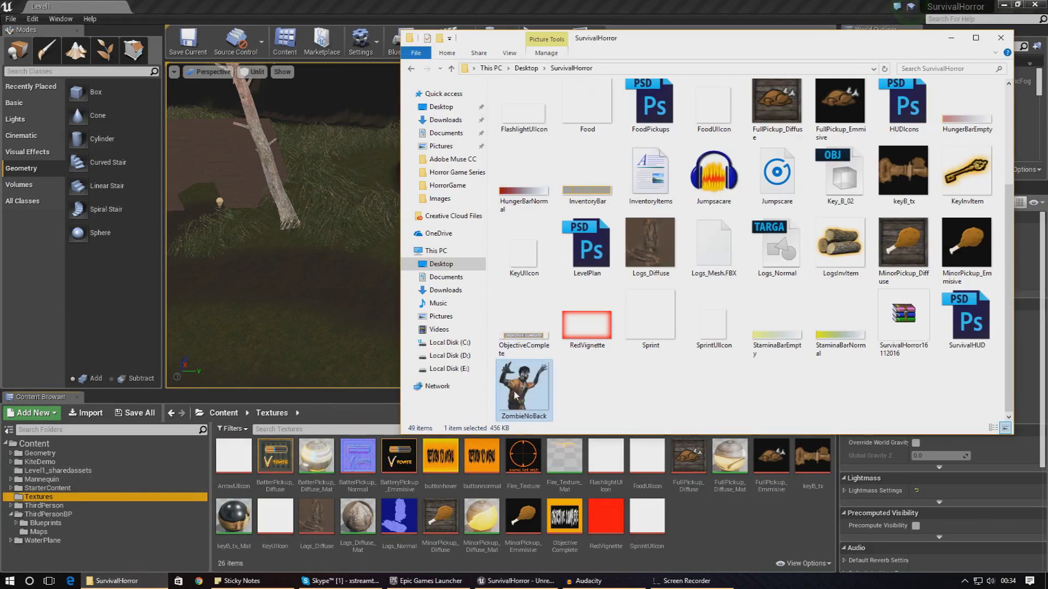
drag(702, 533, 702, 535)
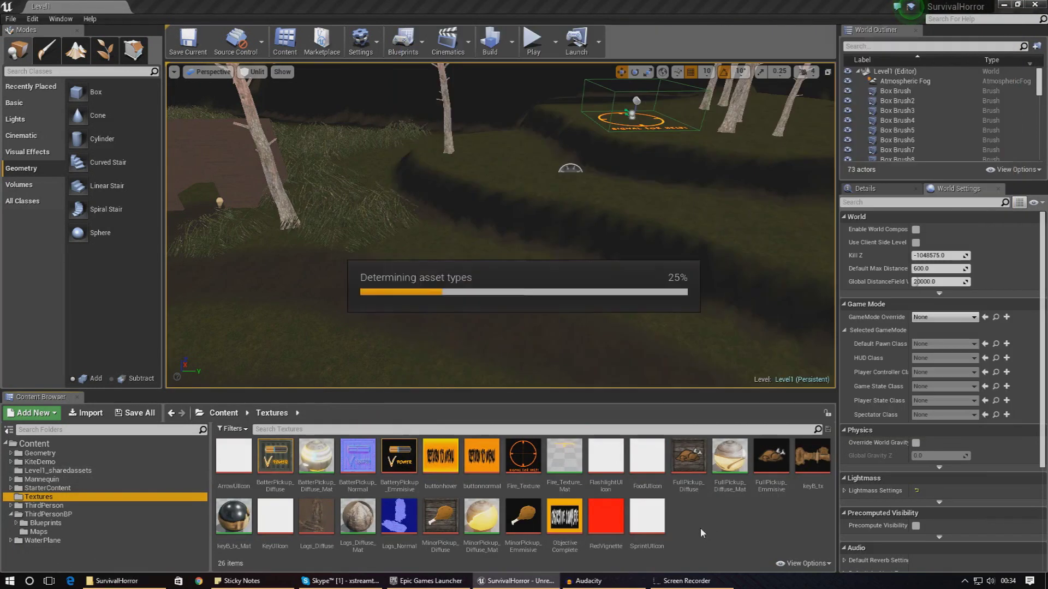
Step: Place a basic cube on the ground near the building's double doors and apply the ZombieNoBack texture to it
right_drag(407, 320, 545, 268)
key(w)
right_drag(506, 332, 506, 332)
right_drag(402, 321, 403, 321)
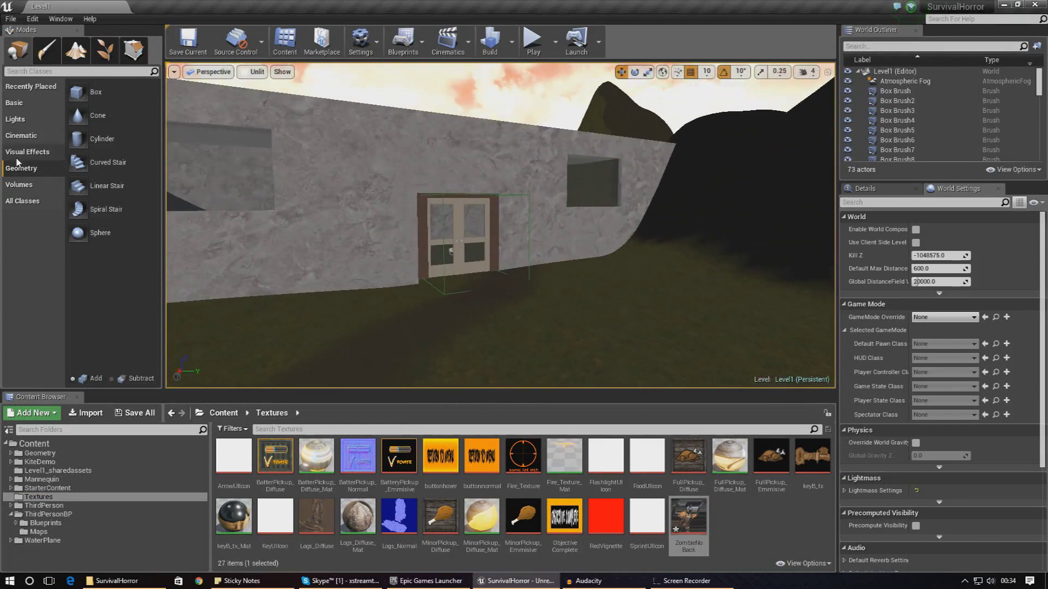
click(16, 103)
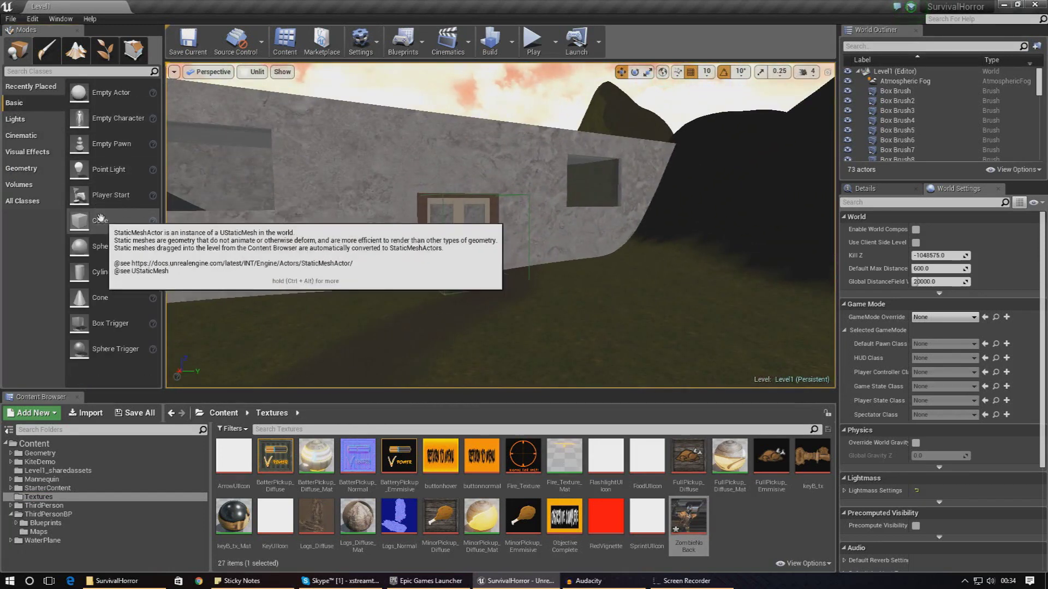
drag(100, 218, 388, 262)
key(w)
mouse_move(536, 335)
right_down()
mouse_move(537, 360)
mouse_move(545, 349)
mouse_move(535, 334)
right_up()
drag(689, 540, 461, 265)
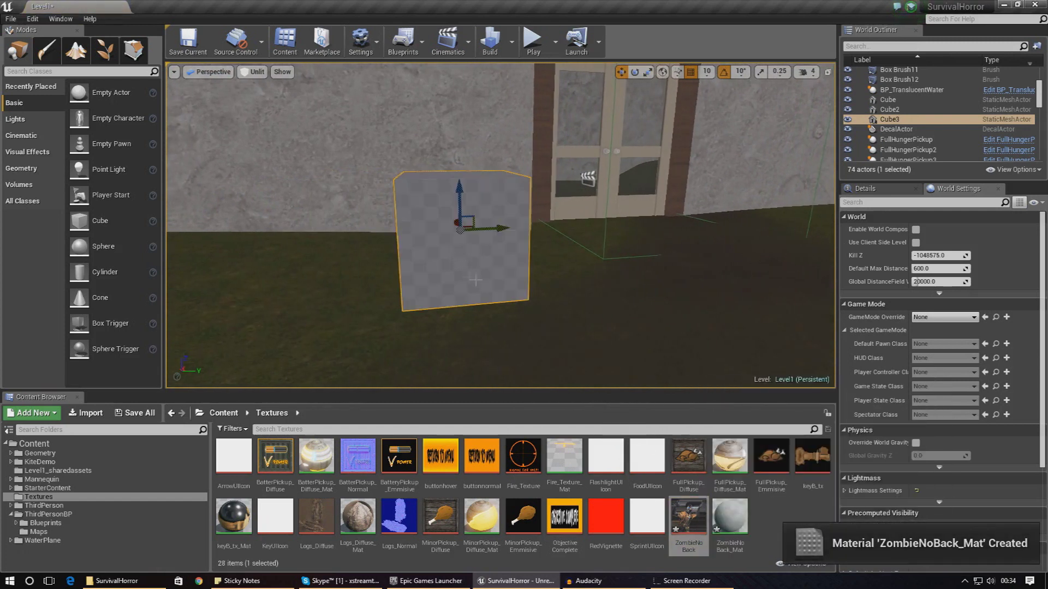
Step: Open the ZombieNoBack_Mat material and set its blend mode to Masked
double_click(740, 523)
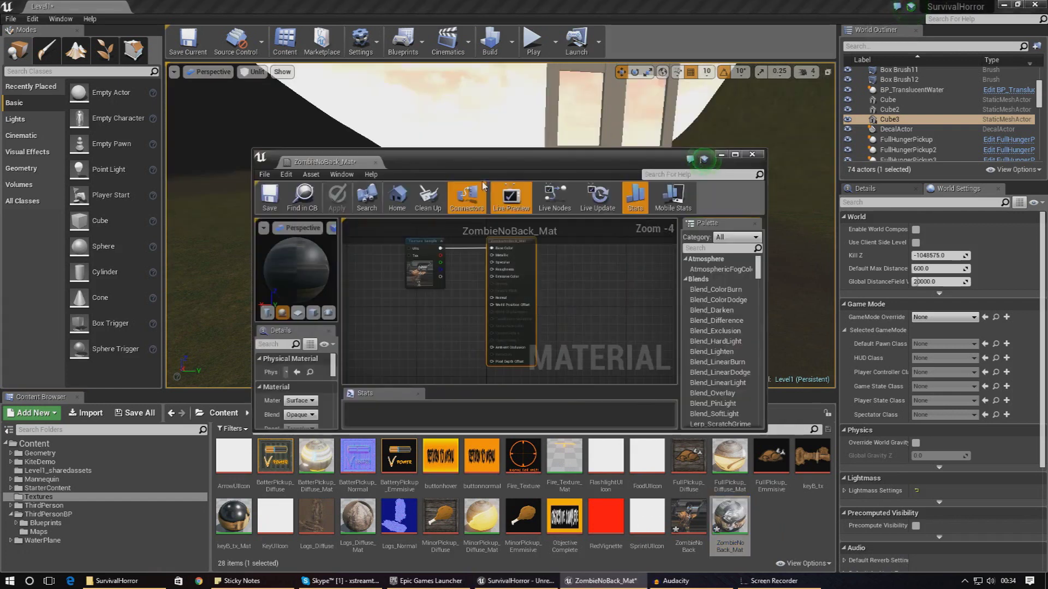
drag(477, 171, 643, 164)
scroll(616, 259, up, 3)
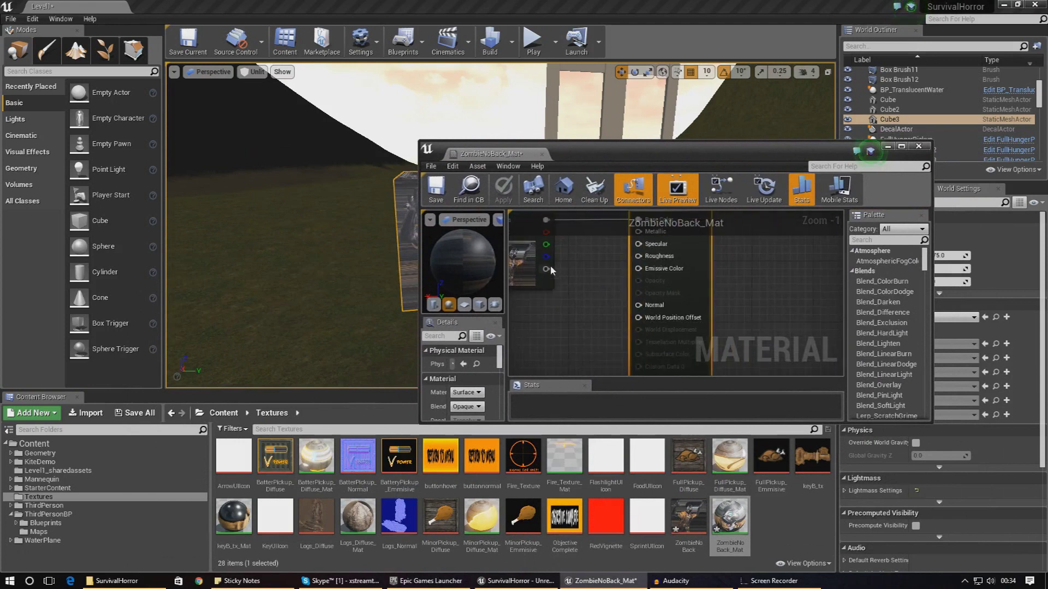
drag(546, 268, 570, 293)
click(568, 293)
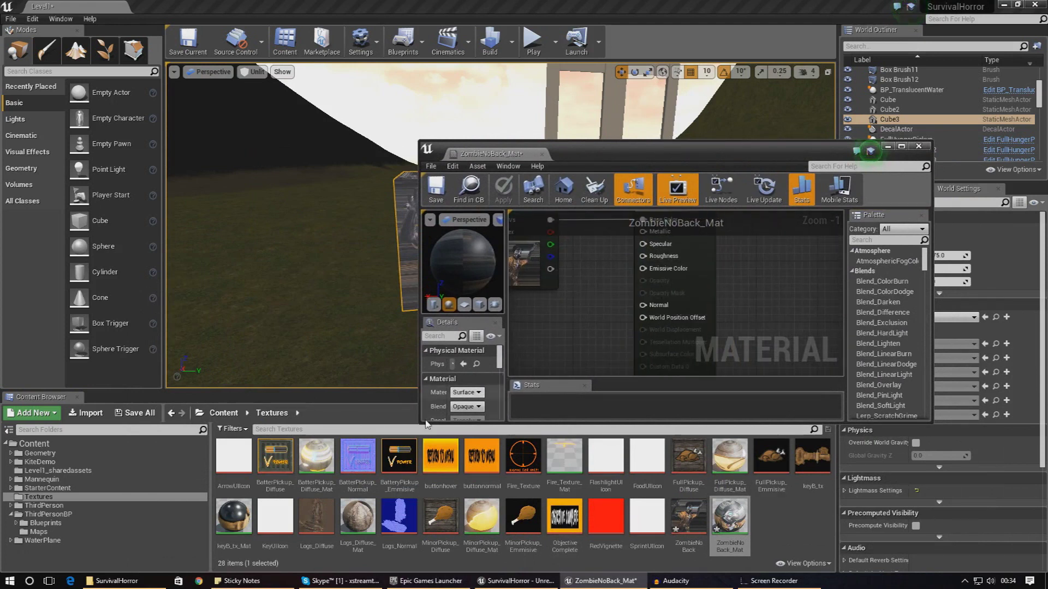
double_click(568, 156)
click(88, 408)
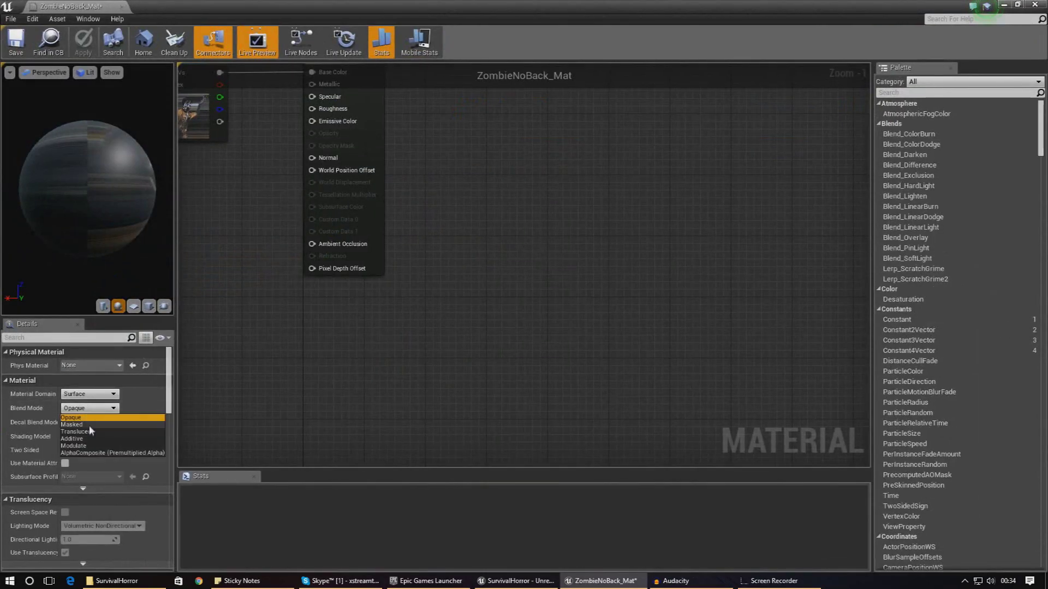
click(82, 432)
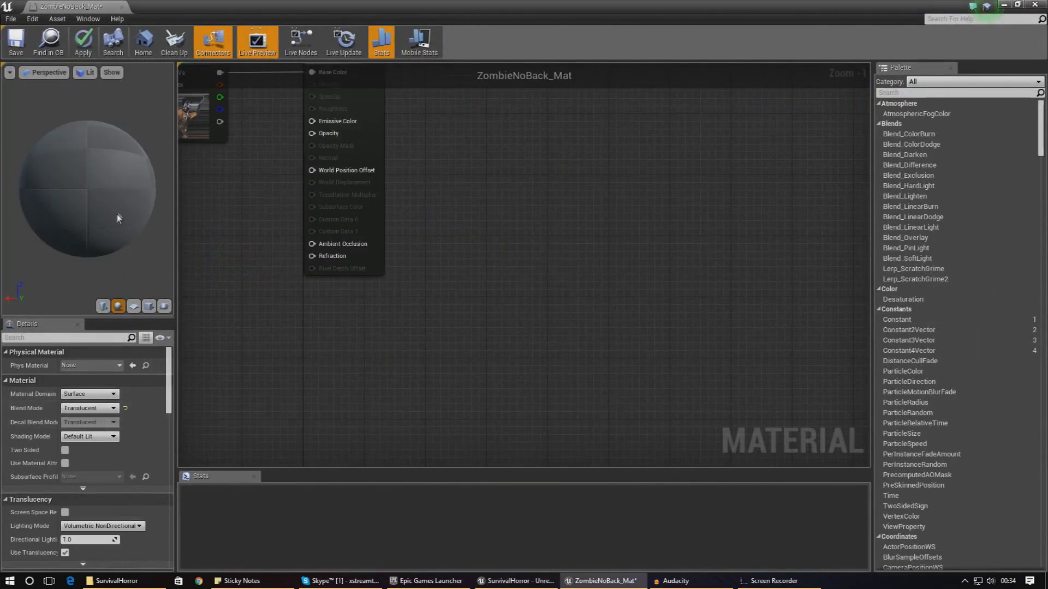
click(96, 409)
click(71, 425)
Step: Connect the texture sample's alpha output to Opacity Mask, save ZombieNoBack_Mat and close the material
drag(219, 121, 314, 146)
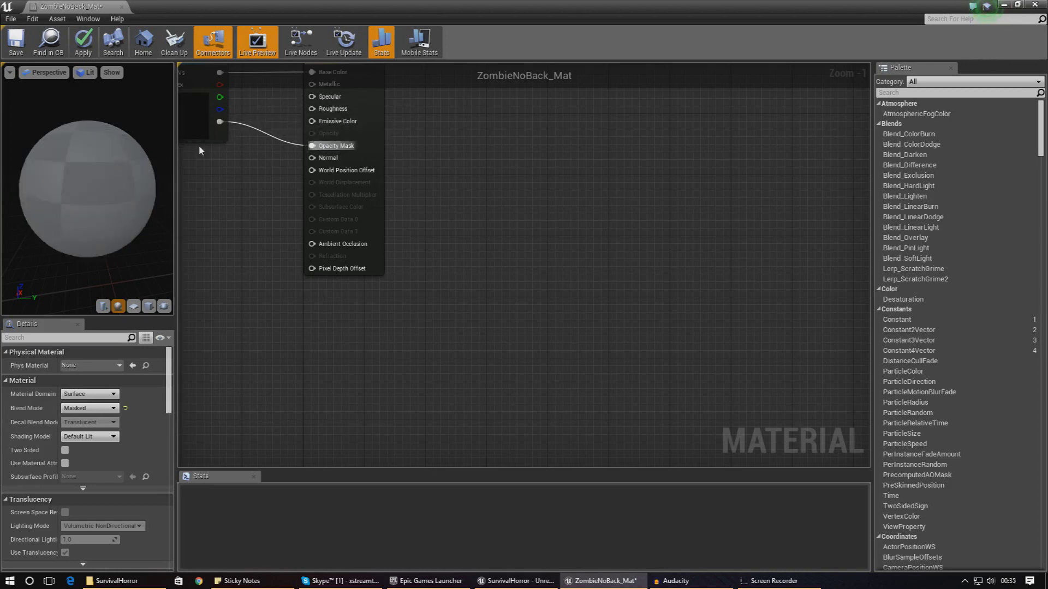
mouse_move(129, 146)
mouse_down()
mouse_move(49, 158)
mouse_move(139, 147)
mouse_up()
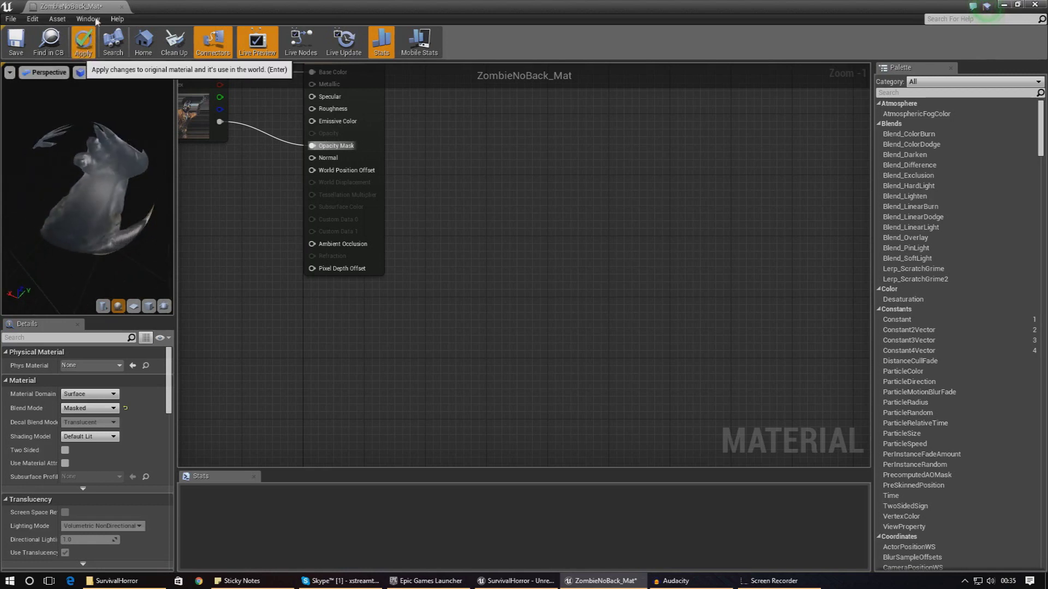
click(19, 51)
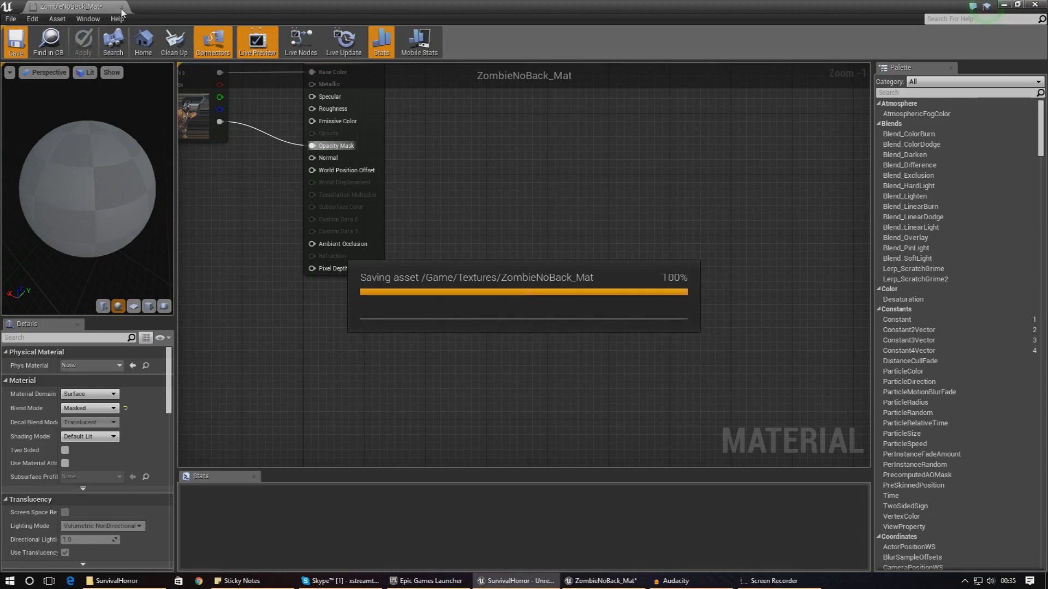
click(121, 7)
Step: Flatten the zombie cube along its depth with the Scale tool so its sides collapse into a single panel
click(552, 304)
right_drag(553, 304, 537, 321)
key(w)
key(s)
drag(554, 295, 554, 316)
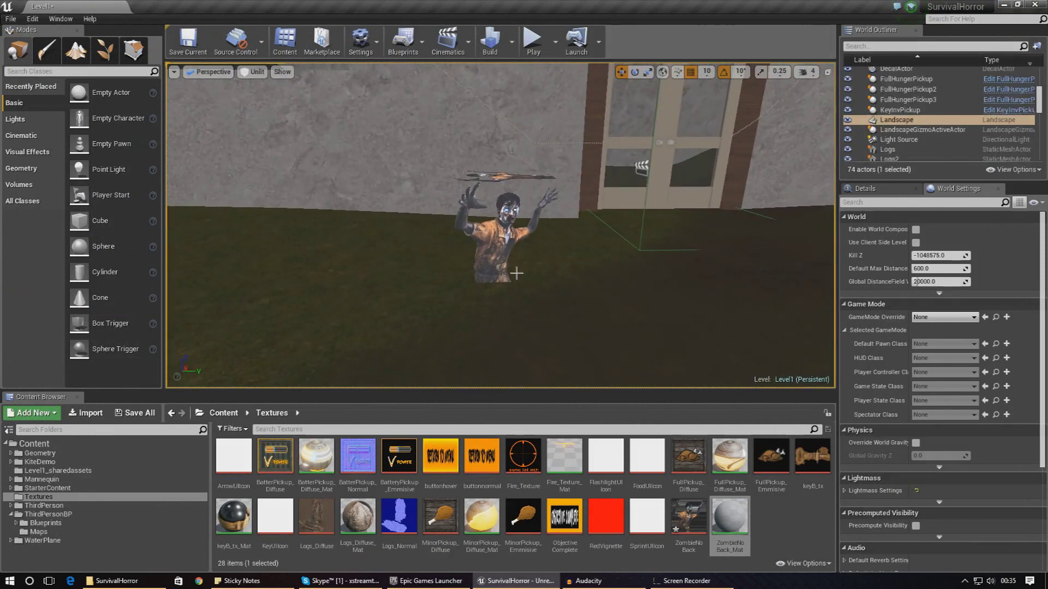
click(494, 245)
click(650, 76)
right_drag(589, 246, 475, 292)
key(d)
right_drag(594, 188, 579, 153)
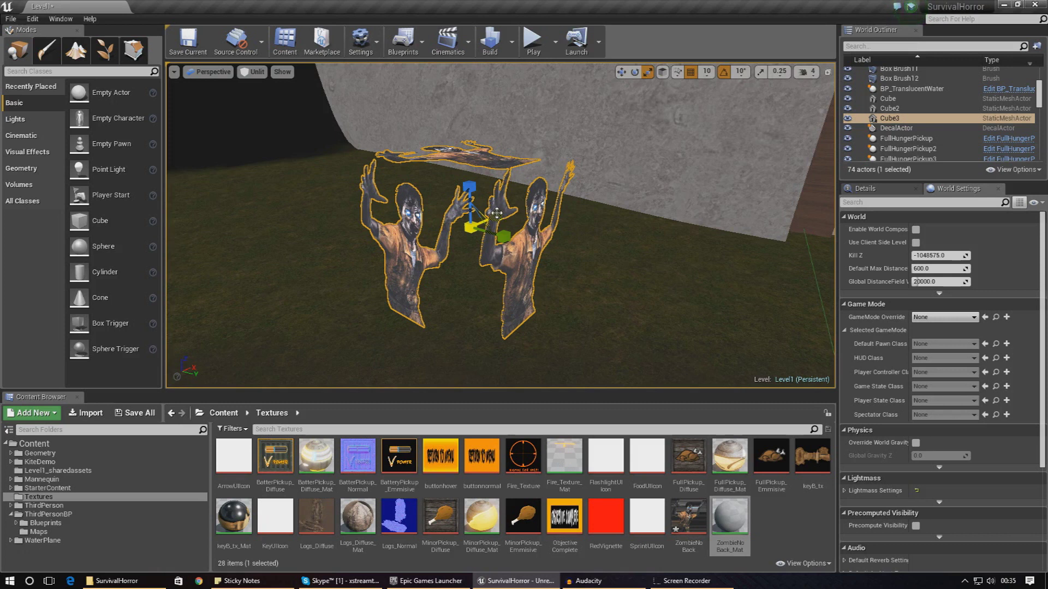
drag(499, 215, 471, 226)
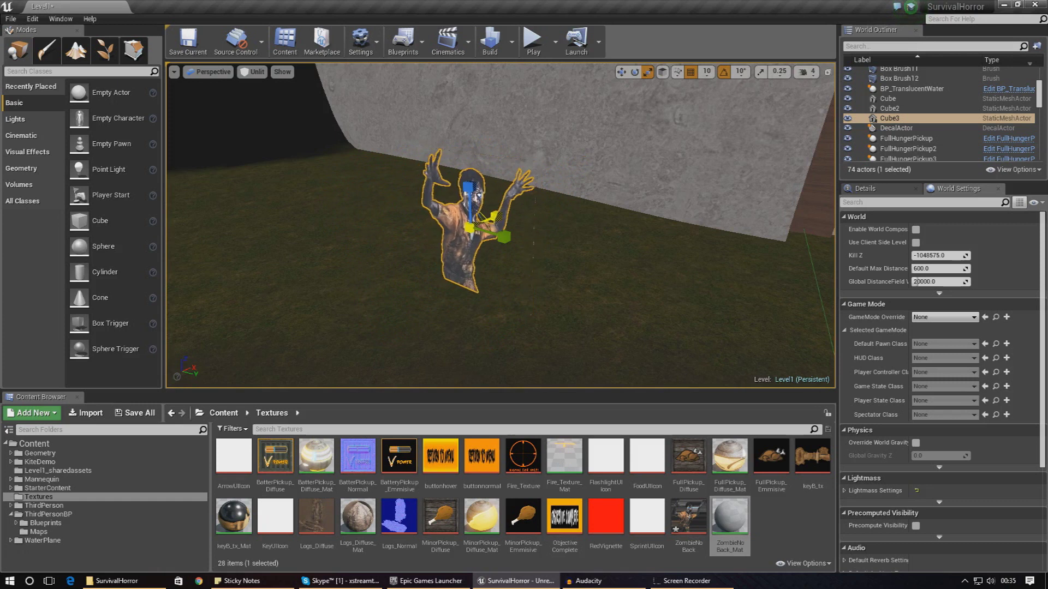
Step: Scale up the zombie cube near the building's wall
right_drag(600, 206, 650, 223)
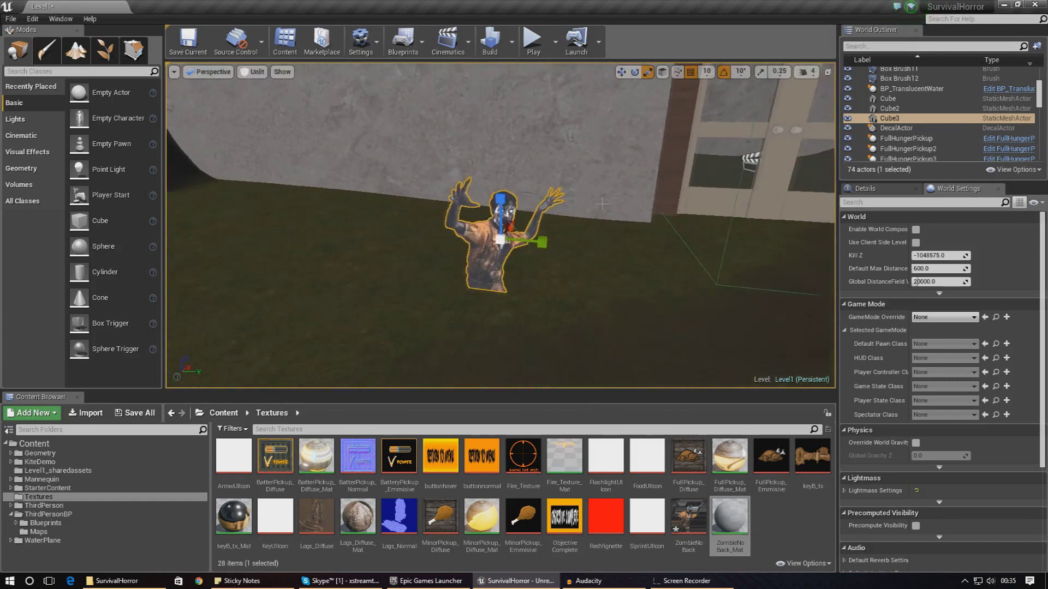
click(650, 224)
right_drag(510, 261, 519, 261)
click(510, 261)
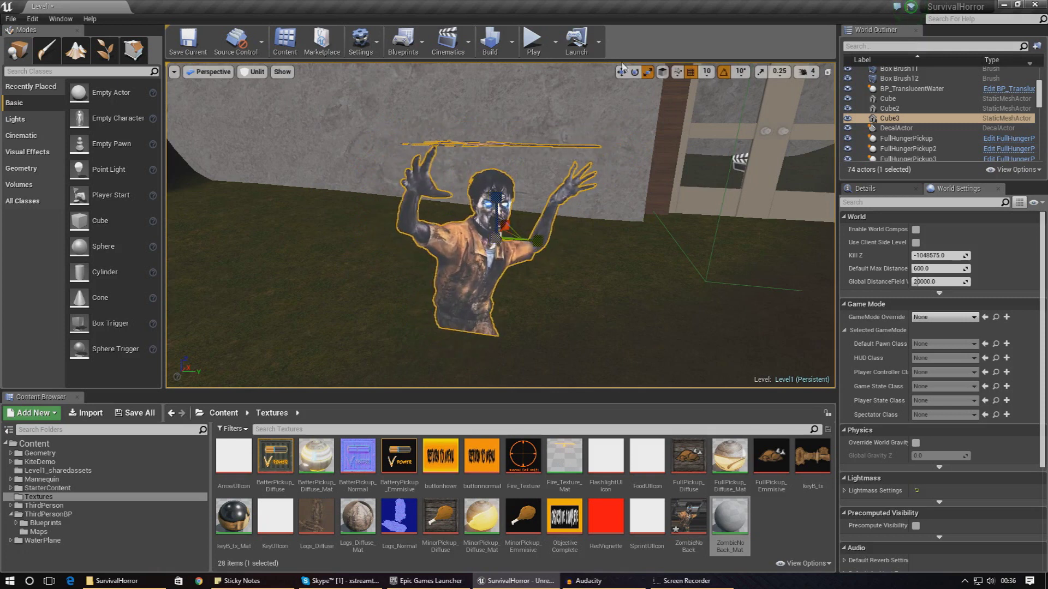
Step: Move the zombie cube over to the building's doorway
right_drag(465, 246, 465, 245)
drag(448, 233, 559, 252)
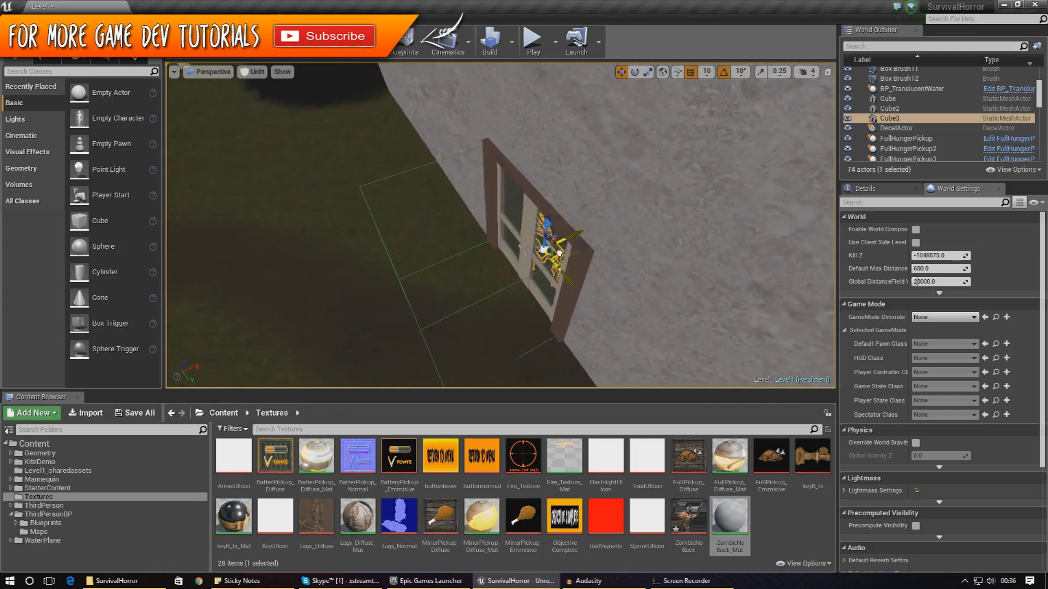
right_drag(565, 253, 537, 249)
right_drag(590, 199, 537, 353)
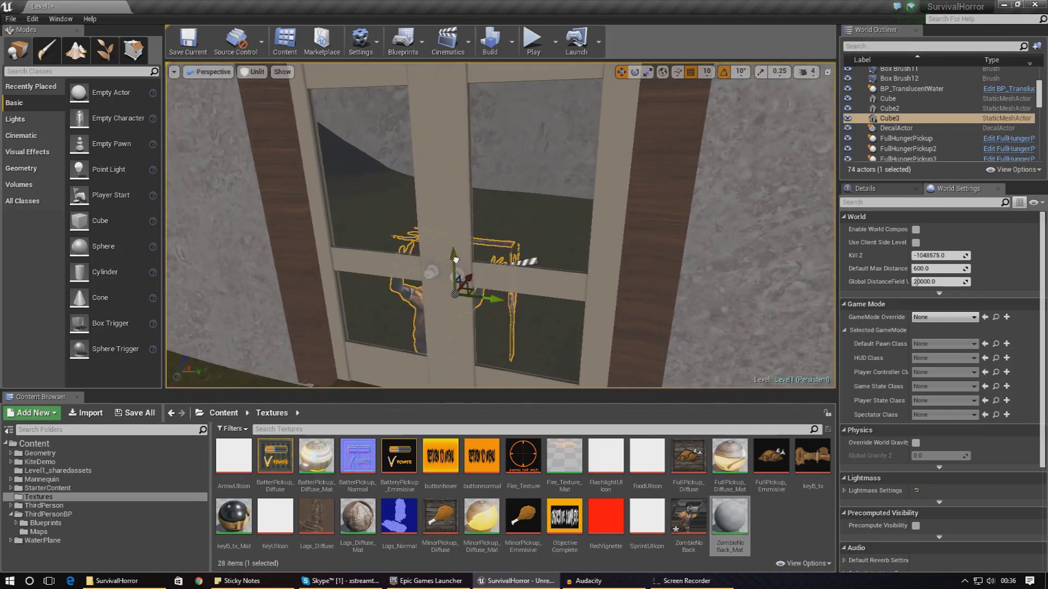
Step: Enlarge the zombie cube to fit the double doors and lower it beneath the ground in front of them
right_drag(536, 262, 486, 259)
right_drag(485, 96, 515, 83)
right_drag(554, 162, 573, 158)
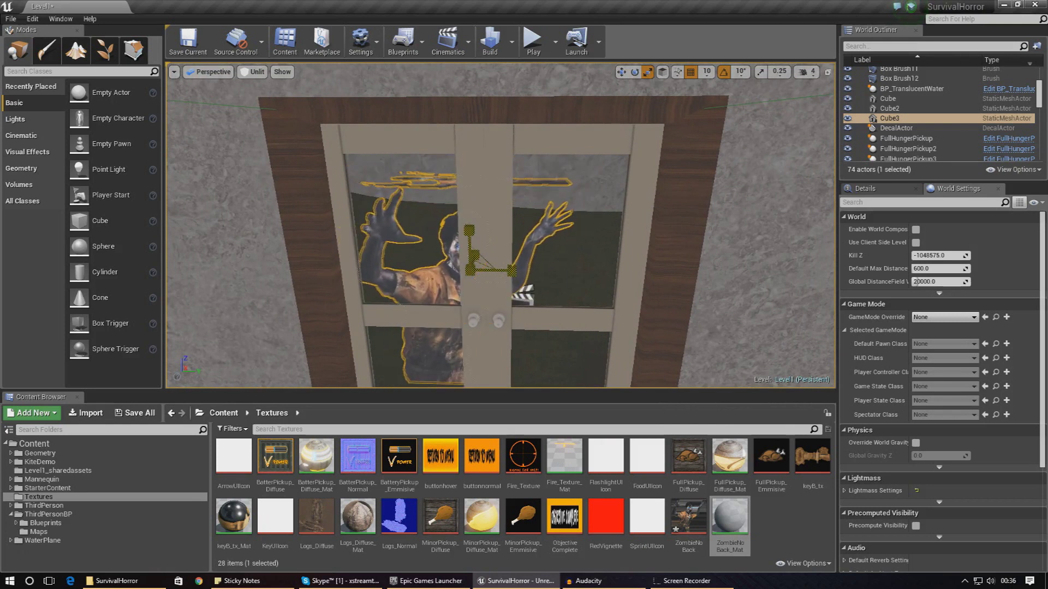
key(w)
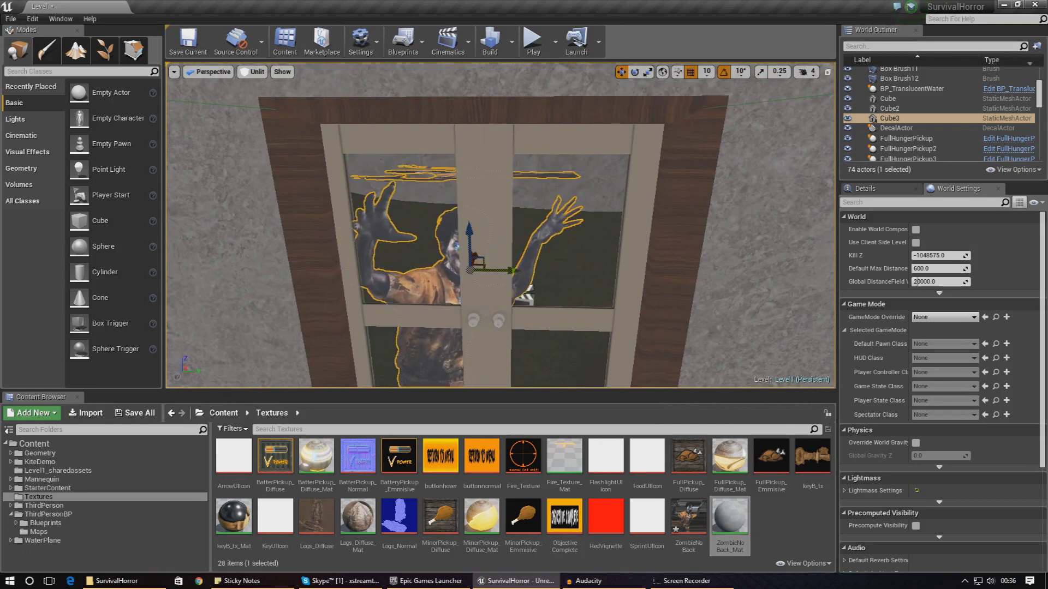
drag(484, 259, 518, 250)
right_drag(519, 250, 544, 243)
drag(502, 162, 504, 293)
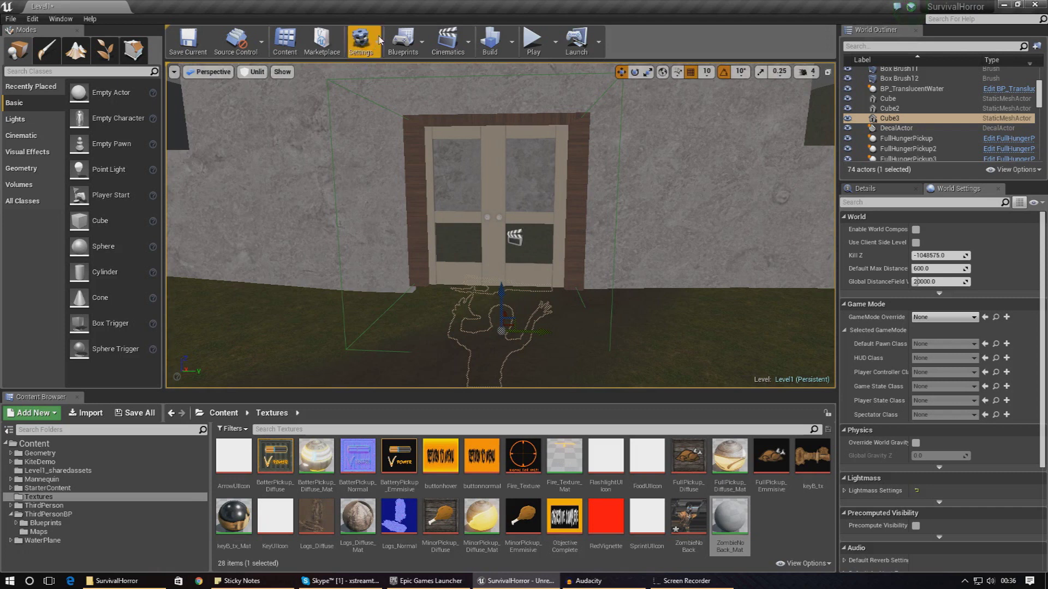
Step: Add a new legacy Matinee and arrange its editor window so the doorway stays in view
click(414, 48)
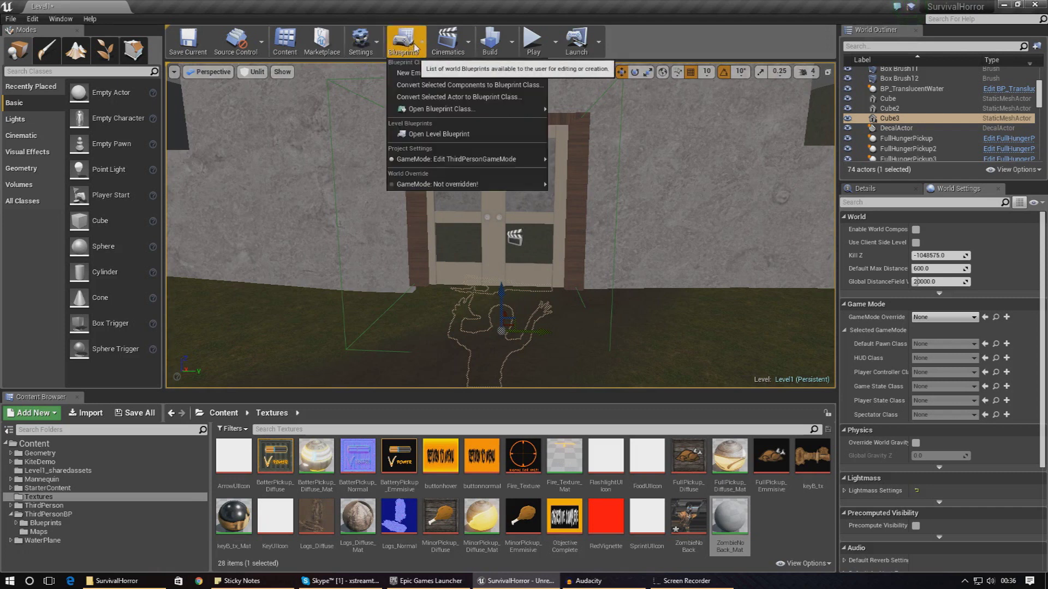
click(467, 49)
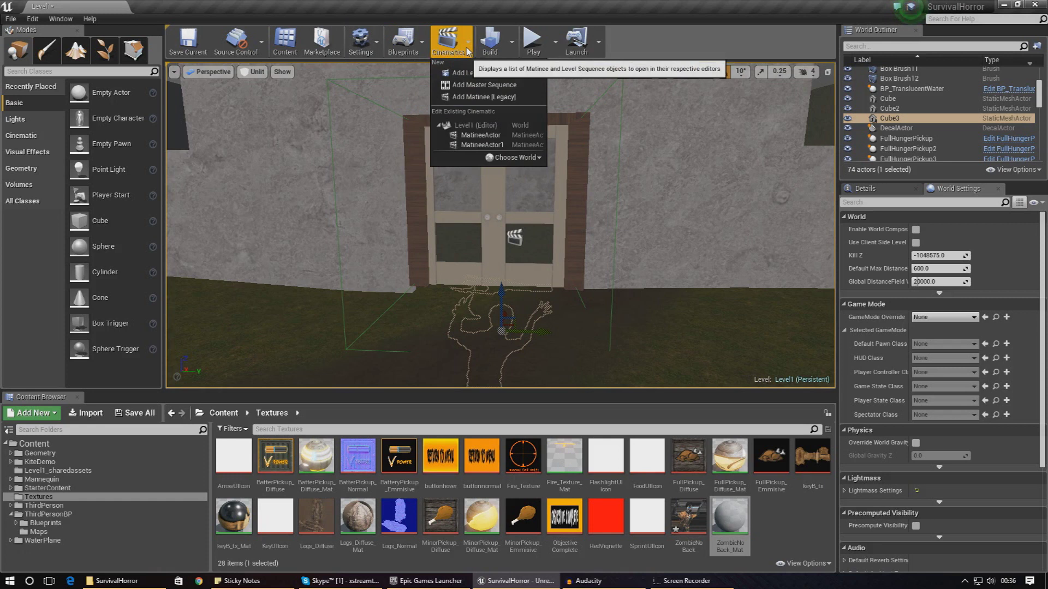
click(483, 97)
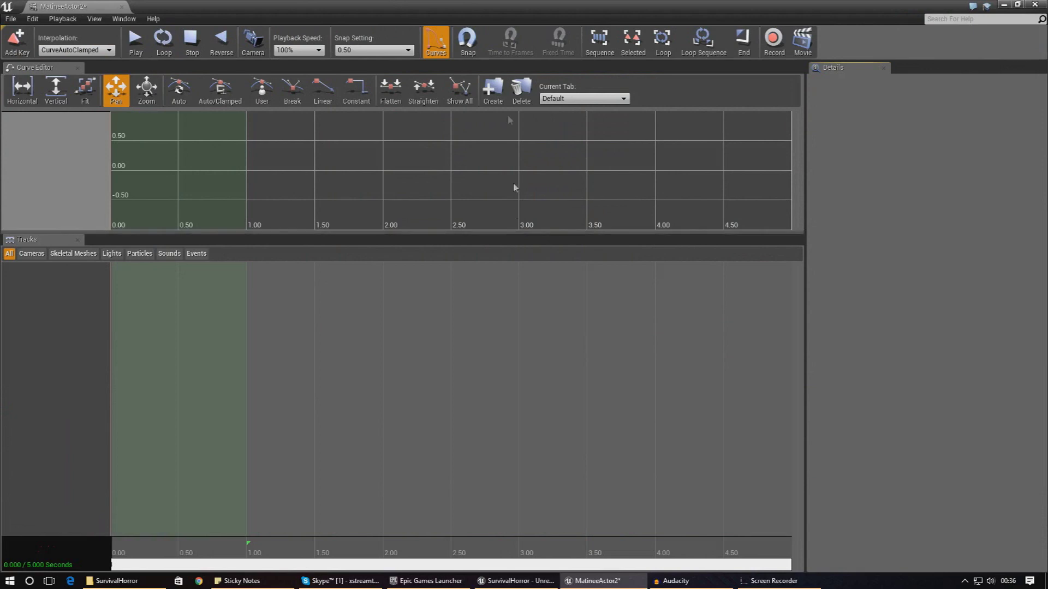
drag(480, 8, 792, 37)
key(w)
right_drag(412, 258, 513, 259)
right_drag(376, 224, 376, 224)
Step: Add an empty group named Zombie to the Matinee and give it a movement track
right_click(575, 205)
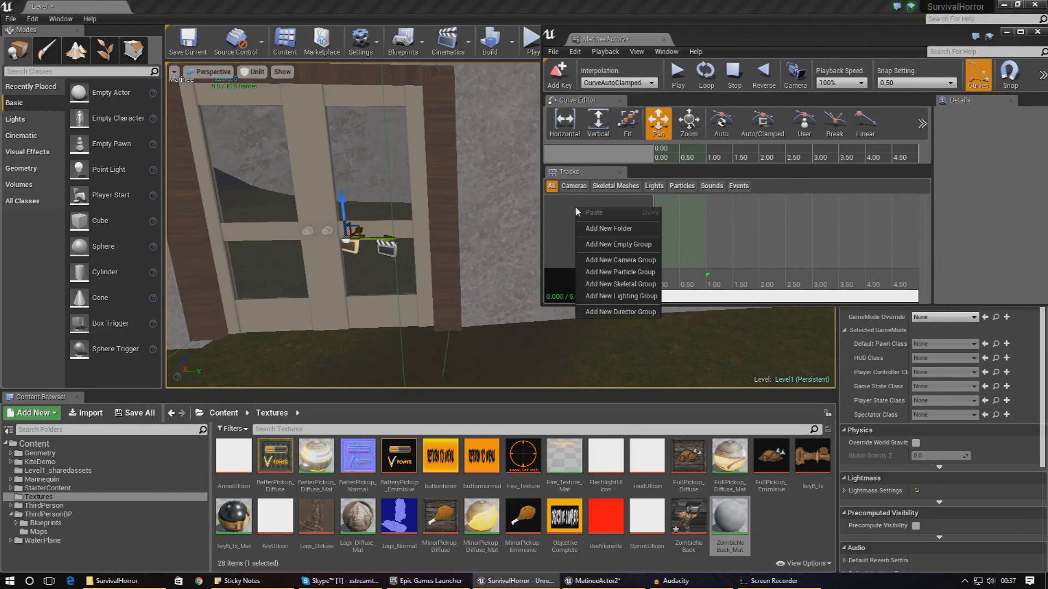
click(636, 245)
text(Zombie)
key(Return)
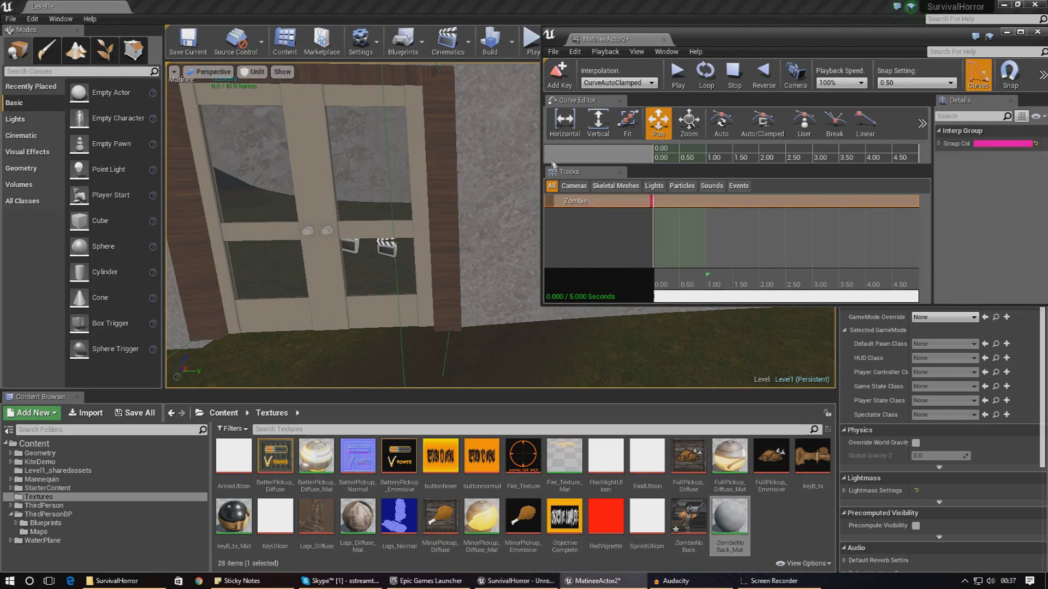
right_click(581, 200)
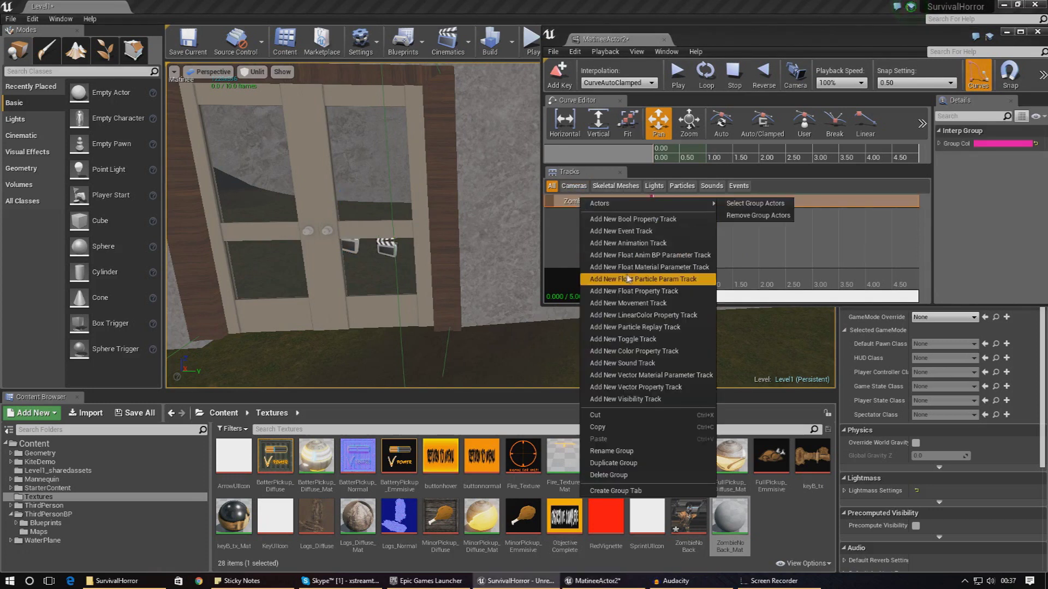
click(637, 305)
drag(707, 32, 610, 26)
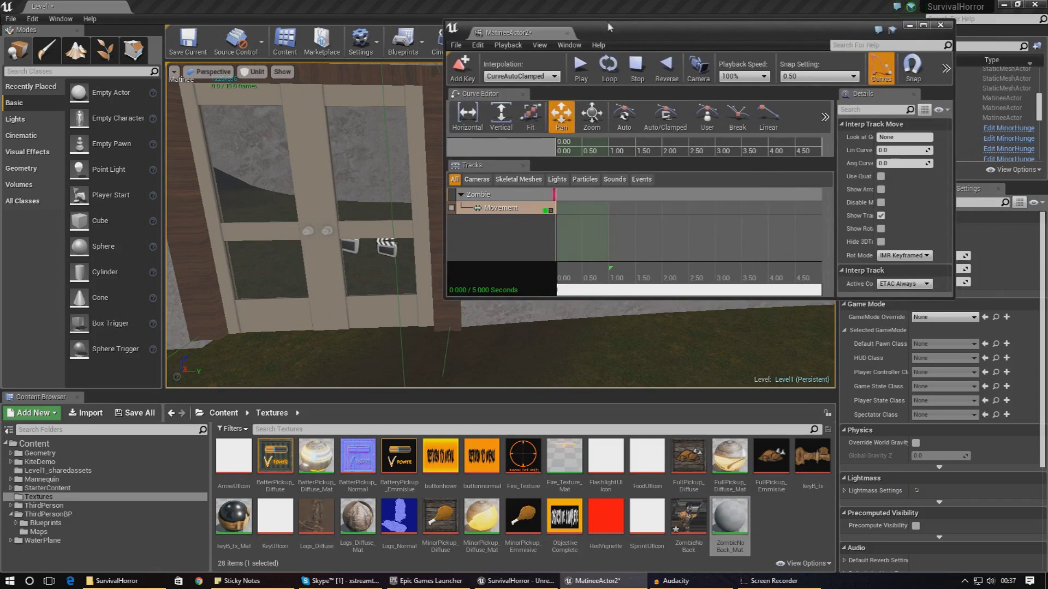
Step: Try to add a keyframe to the Zombie group's movement track, retrying with the zombie cube selected in the level
click(519, 210)
key(Return)
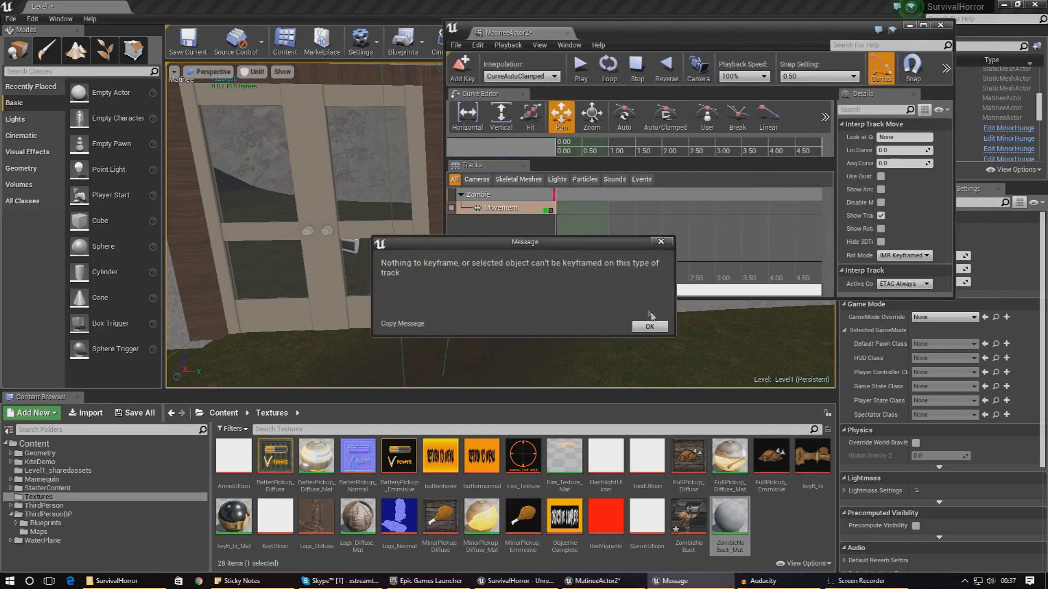
click(656, 326)
click(655, 326)
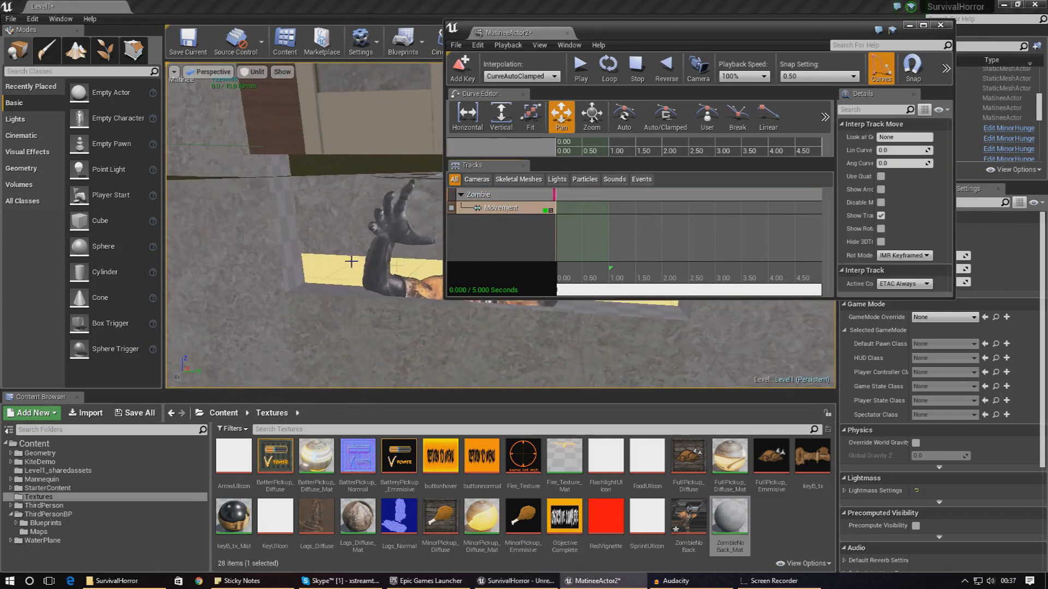
click(380, 249)
click(562, 208)
key(Return)
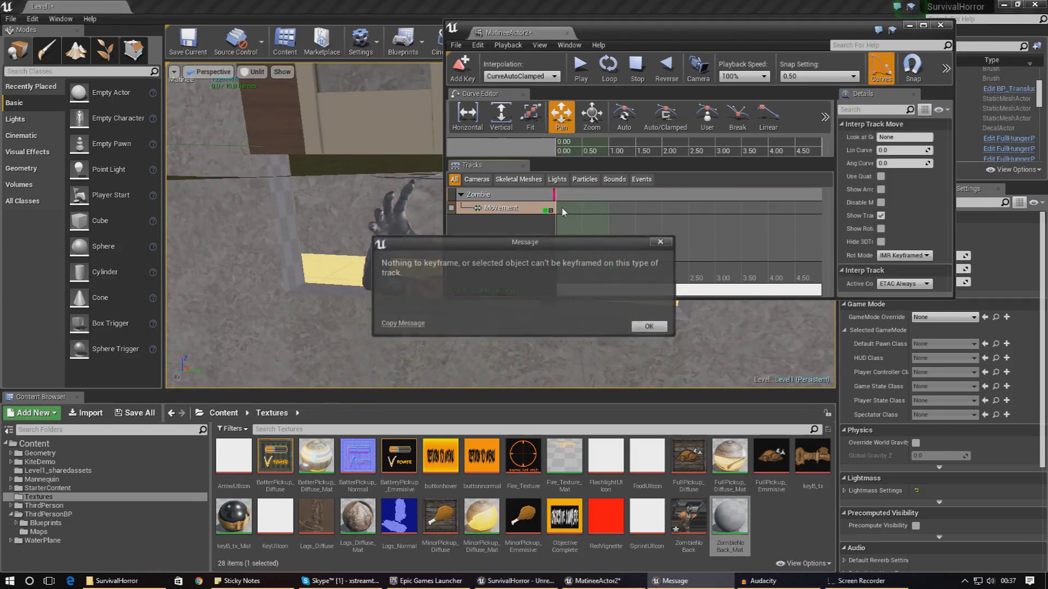
click(641, 329)
Step: Undo the creation of the Zombie group and its movement track, and select the zombie cube in the level
click(509, 207)
key(ctrl+z)
key(ctrl+z)
click(423, 276)
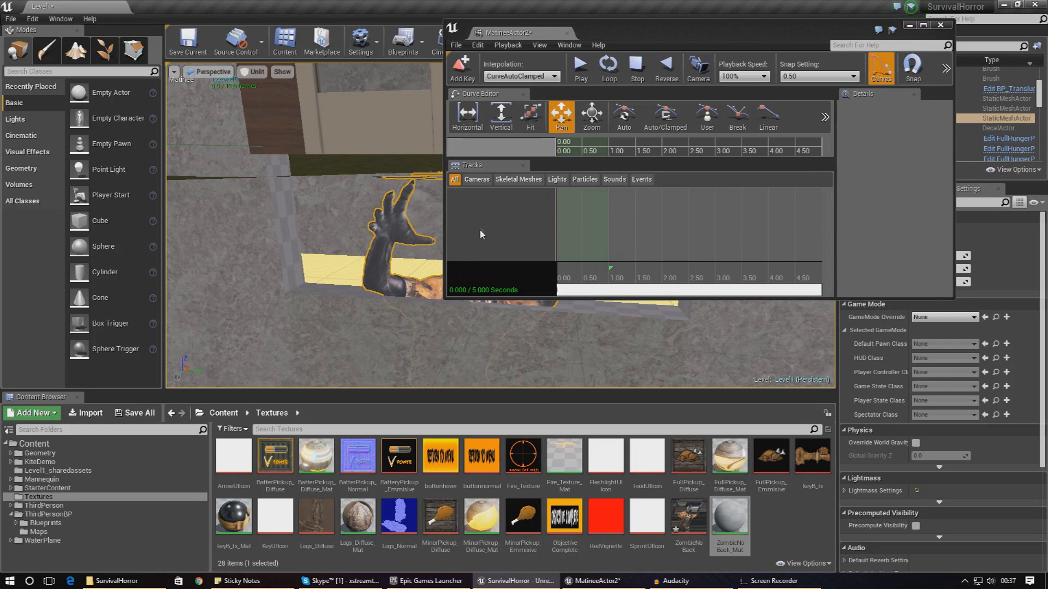
Step: Add an empty group named Zombie for the selected cube and give it a new movement track
right_click(468, 212)
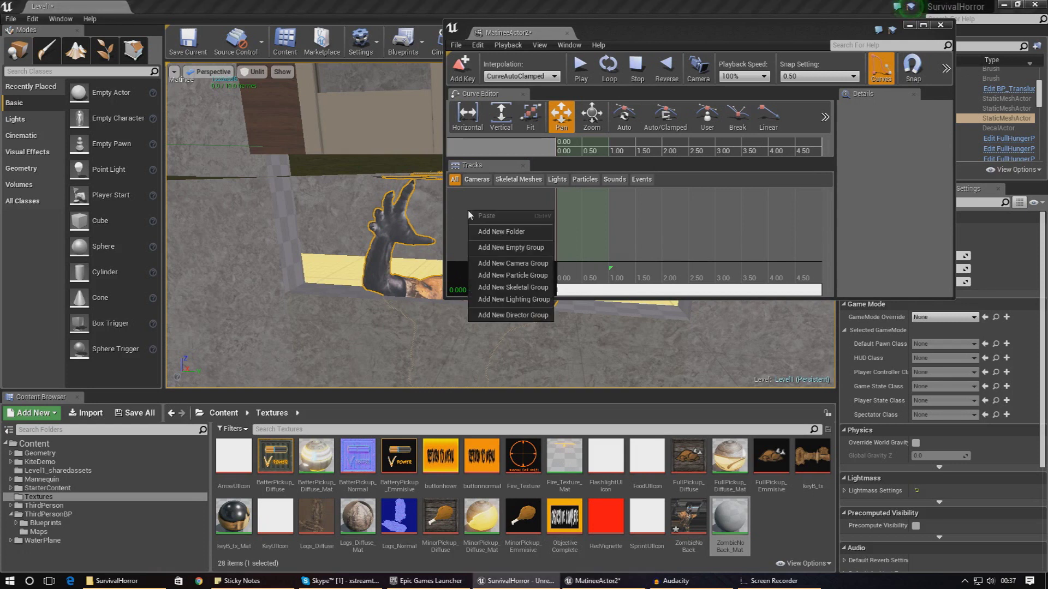
click(507, 251)
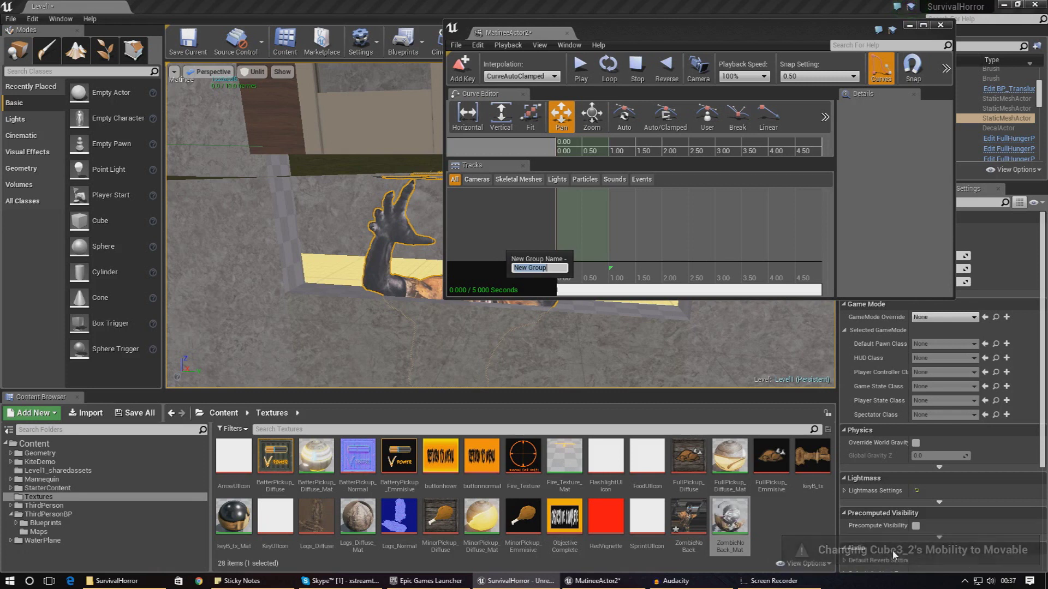
mouse_move(776, 468)
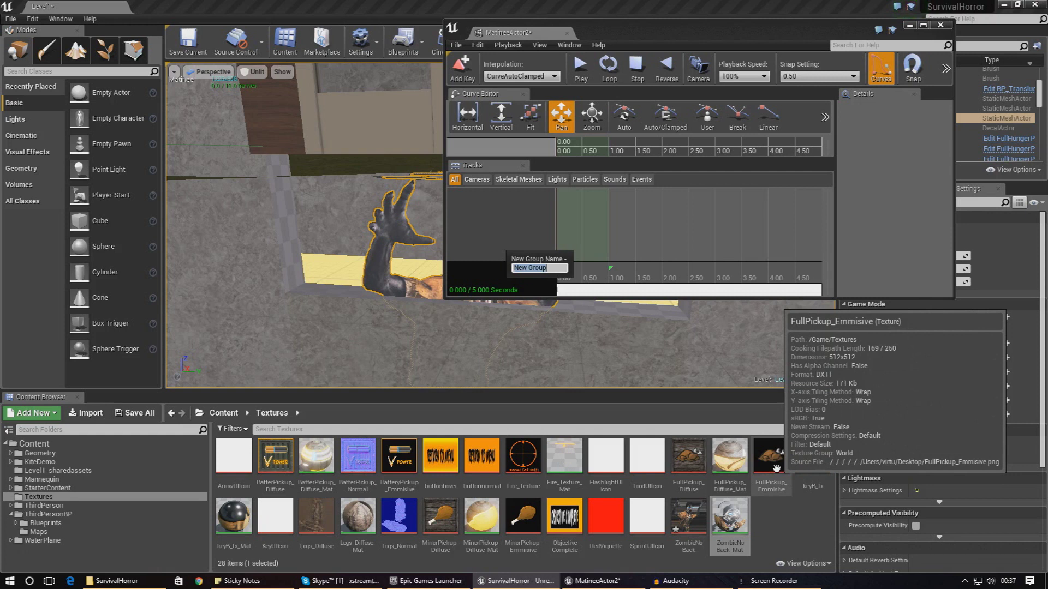
text(Zombie)
key(Return)
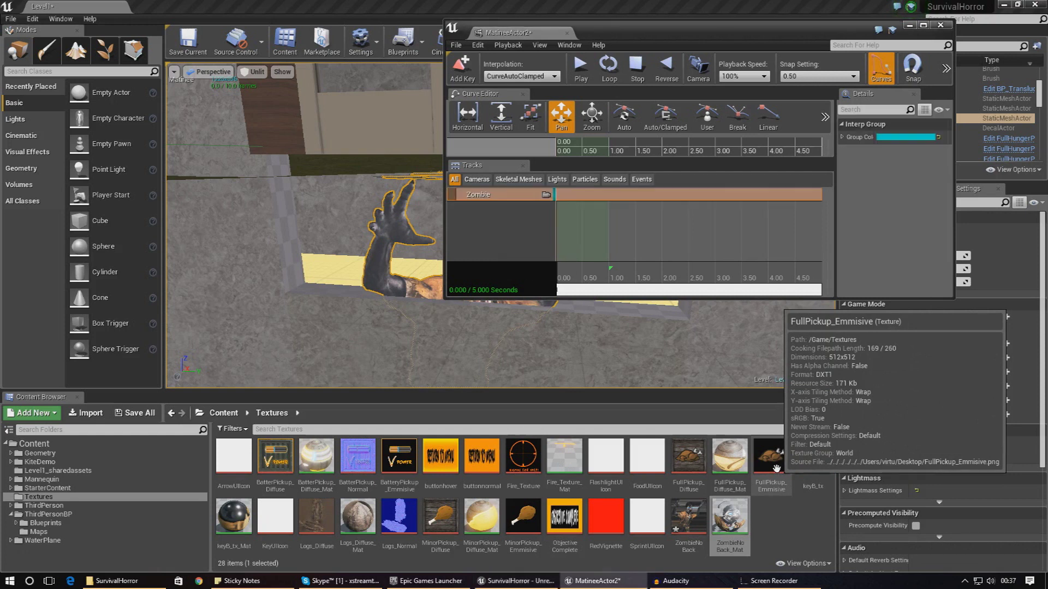
right_click(500, 197)
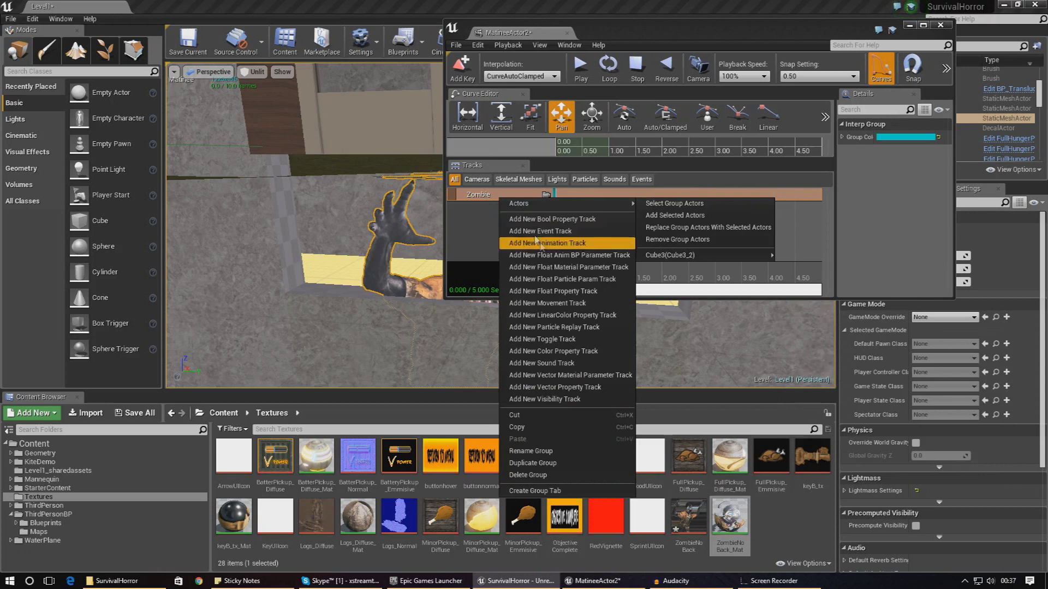
click(570, 302)
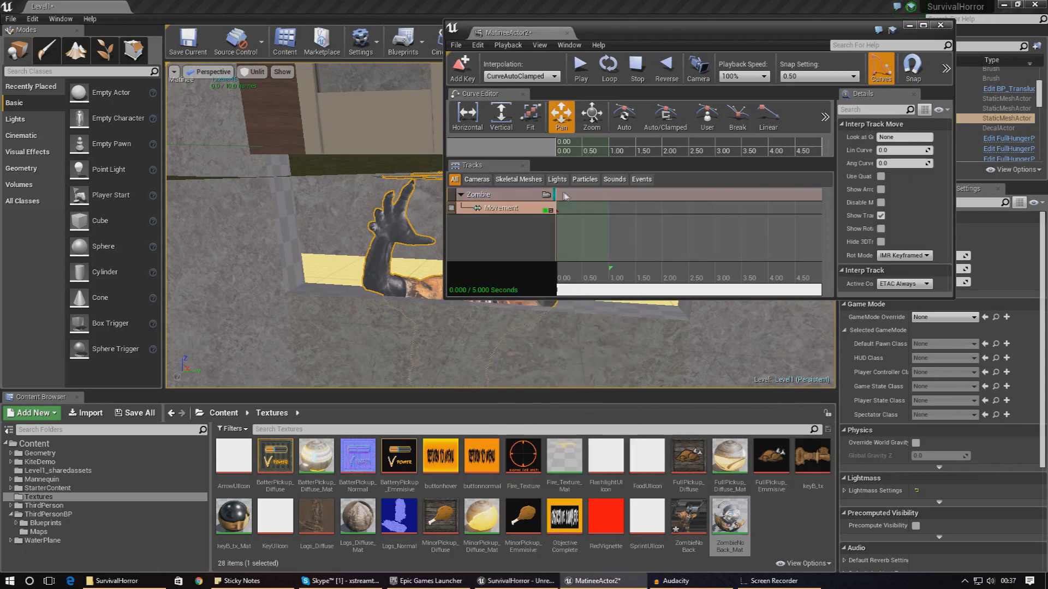
Step: Add a second key at about 0.50 s on the Zombie movement track and select it for adjustment
click(559, 210)
ctrl+drag(560, 210, 586, 212)
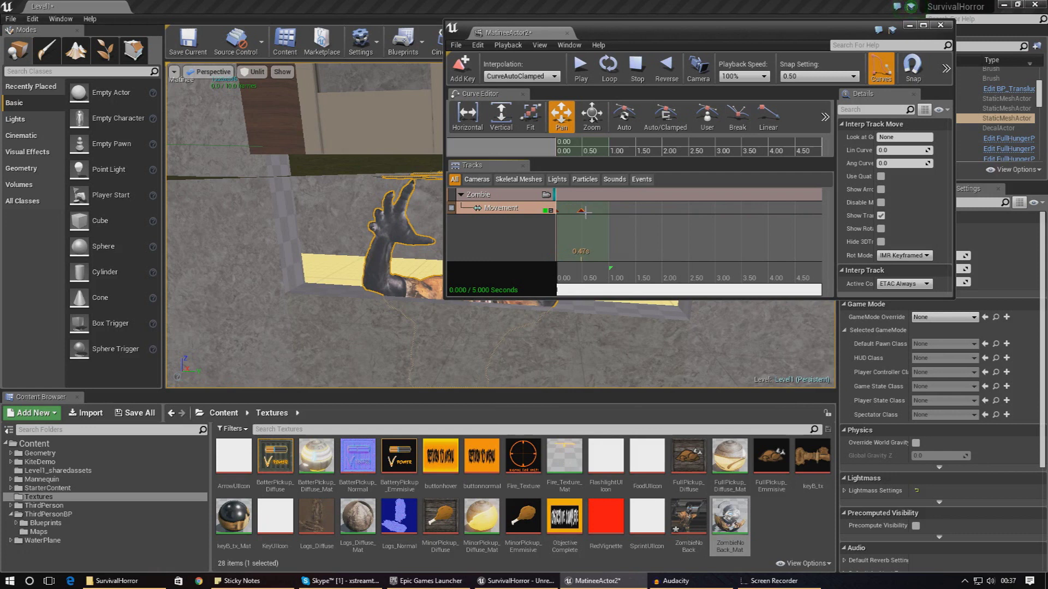
click(582, 211)
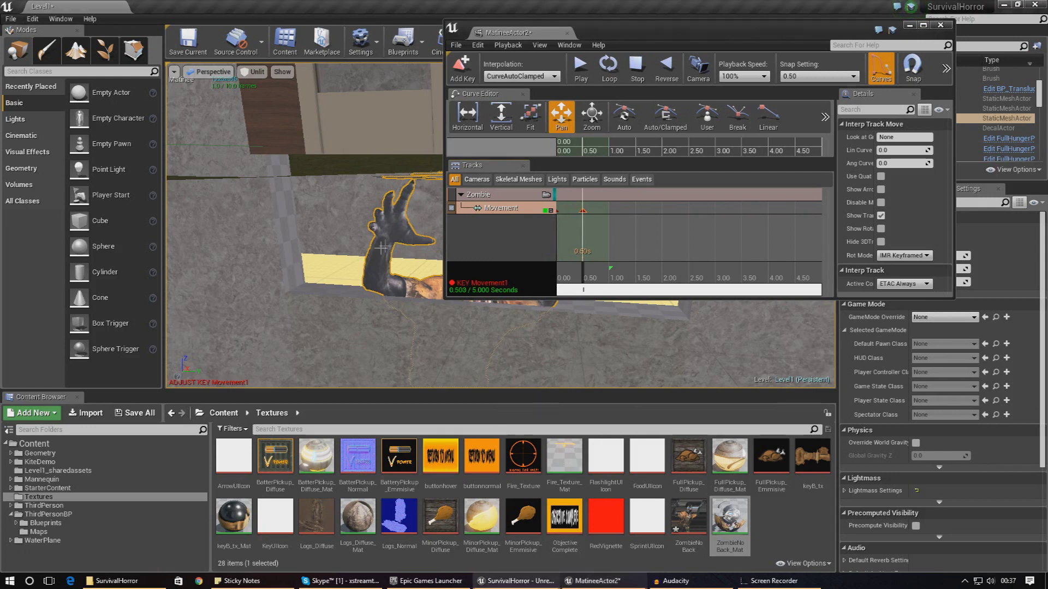
right_drag(382, 229, 395, 223)
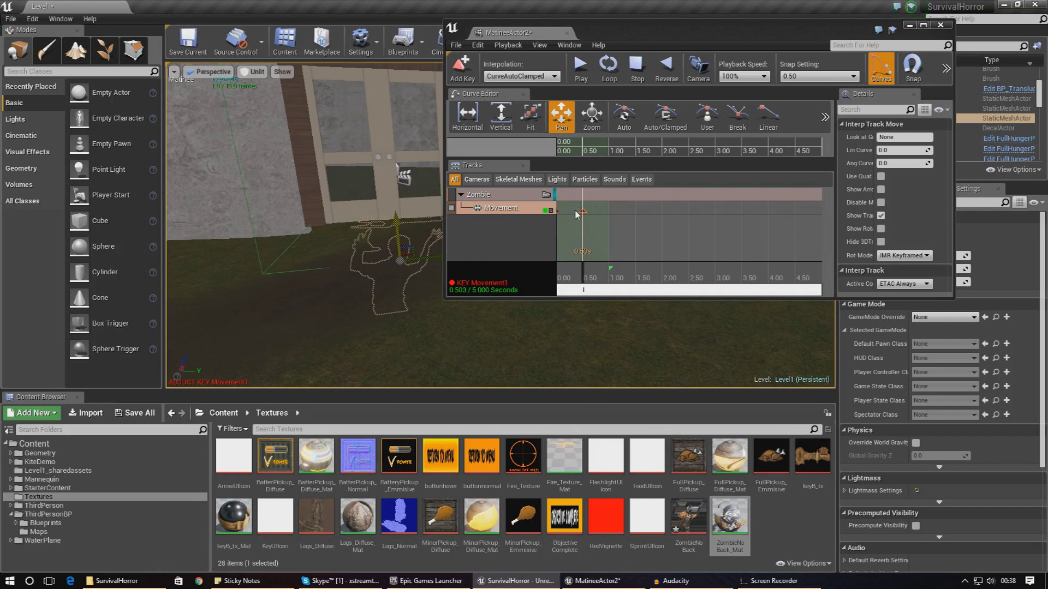
mouse_move(578, 210)
mouse_down()
mouse_move(614, 214)
mouse_move(583, 212)
mouse_up()
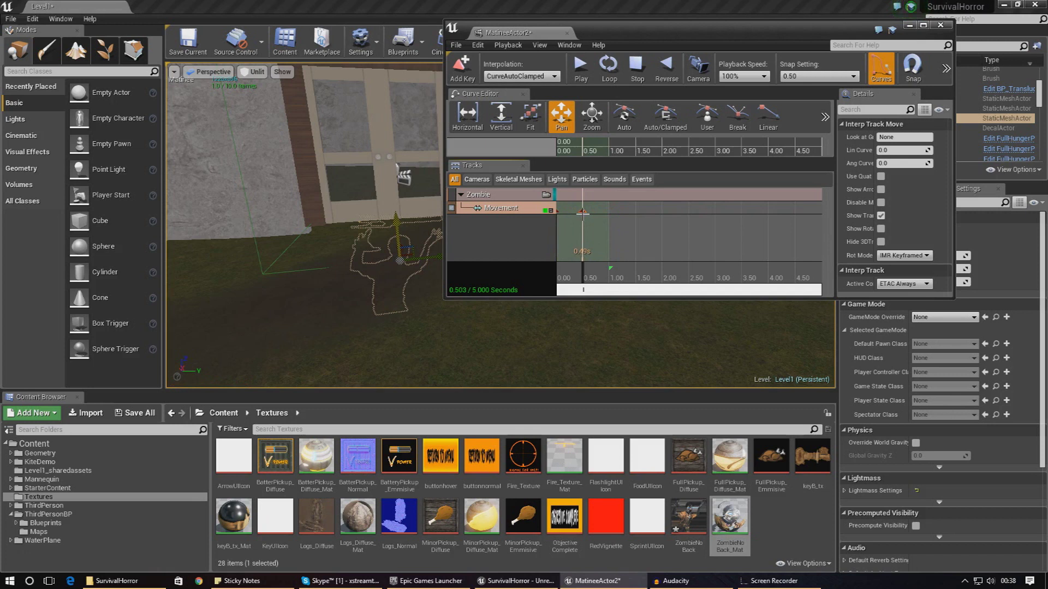
drag(583, 212, 583, 212)
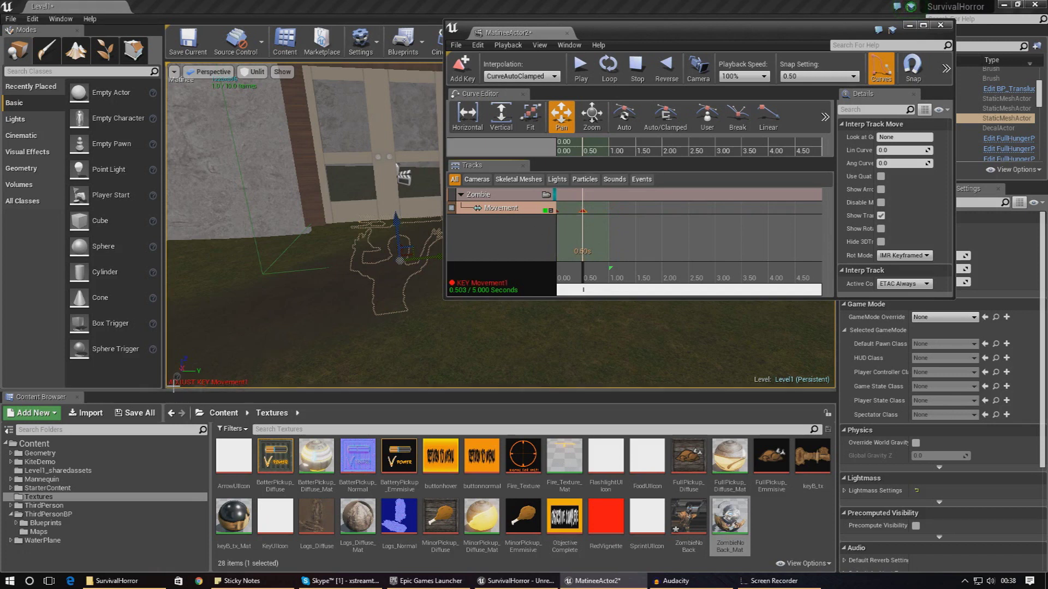
Step: Raise the zombie cube out of the ground at the 0.50 s key so it stands behind the door glass
mouse_move(335, 324)
right_down()
mouse_move(349, 321)
mouse_move(334, 323)
right_up()
drag(394, 247, 386, 162)
mouse_move(388, 146)
right_down()
mouse_move(366, 191)
mouse_move(390, 164)
mouse_move(382, 158)
right_up()
key(w)
key(s)
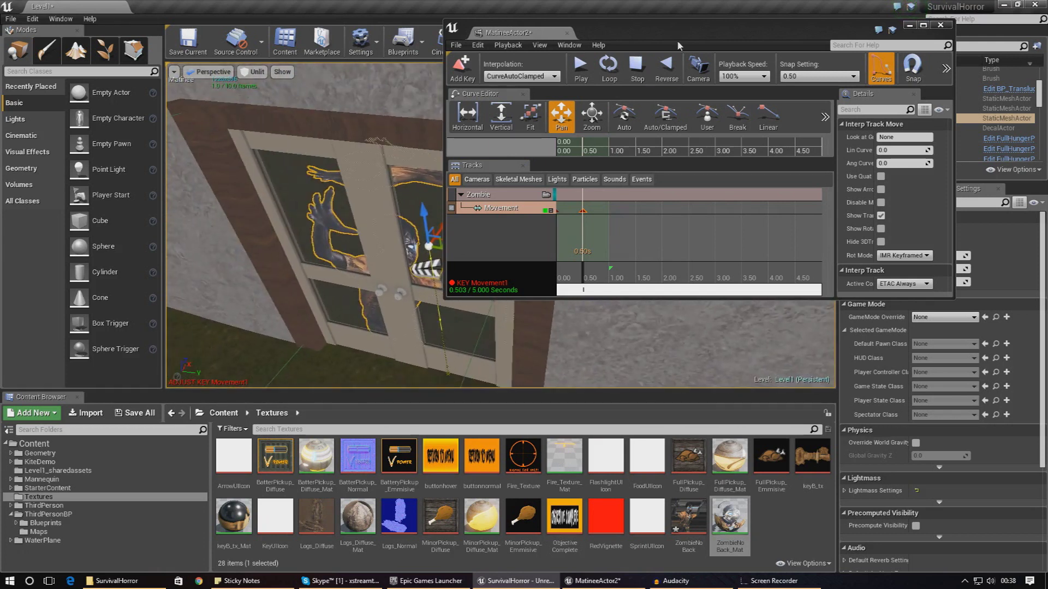
Step: Play the Matinee and examine the raised zombie's position behind the double doors
click(580, 79)
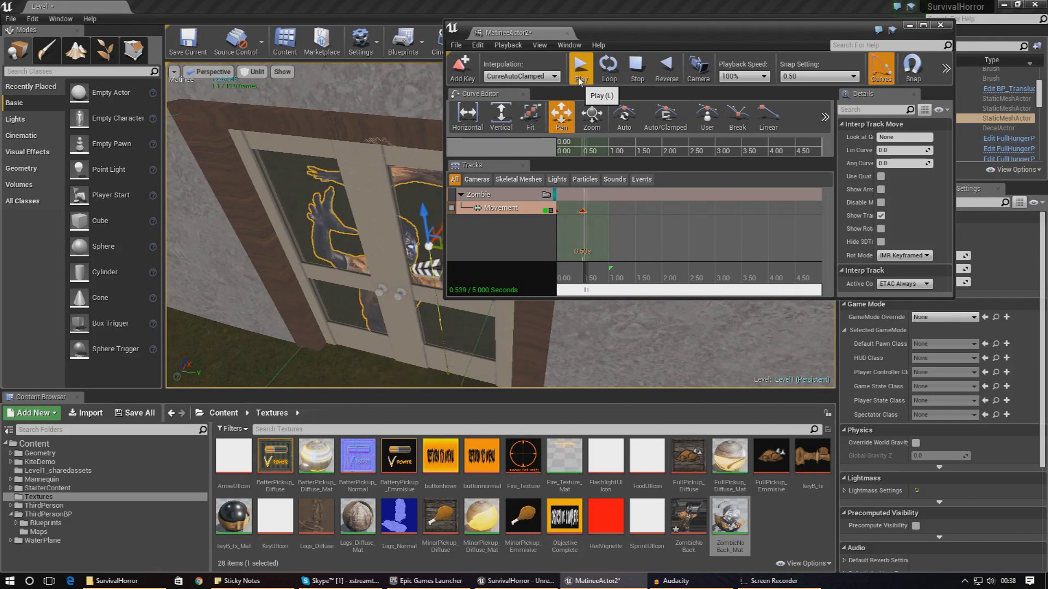
mouse_move(357, 244)
right_down()
mouse_move(371, 268)
mouse_move(374, 240)
mouse_move(359, 247)
right_up()
key(w)
key(s)
key(w)
key(s)
Step: Shift the raised zombie's movement key to 0.30 s and replay the Matinee to check the faster rise
ctrl+drag(582, 213, 572, 213)
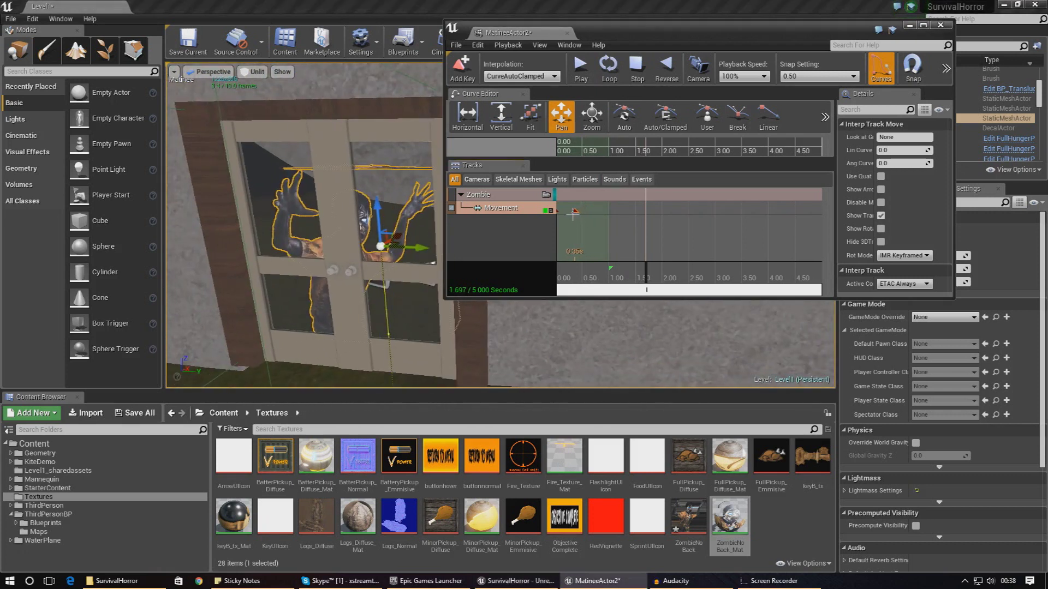
click(632, 79)
click(586, 83)
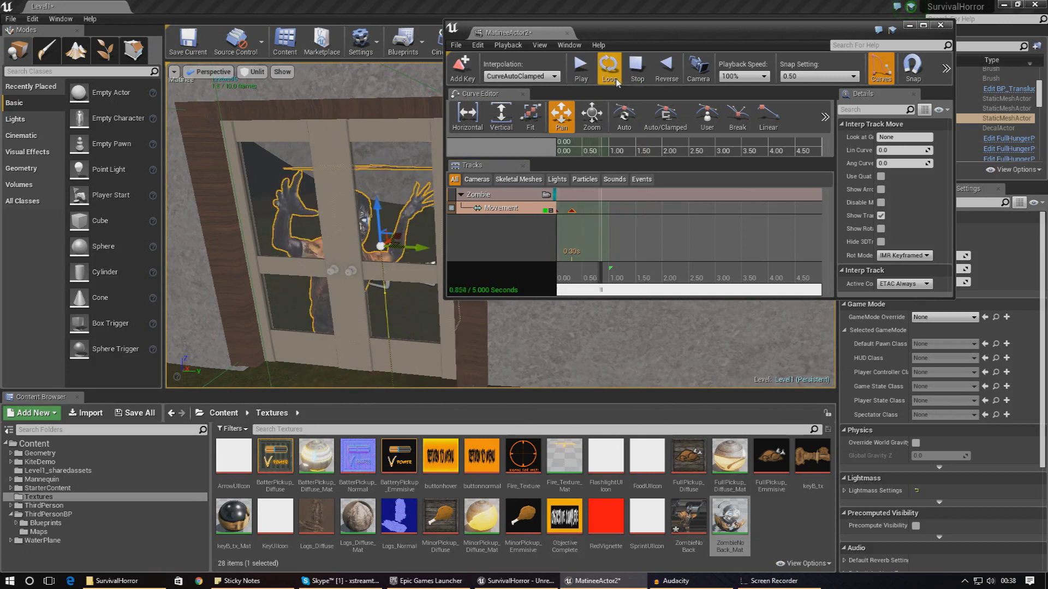
double_click(632, 80)
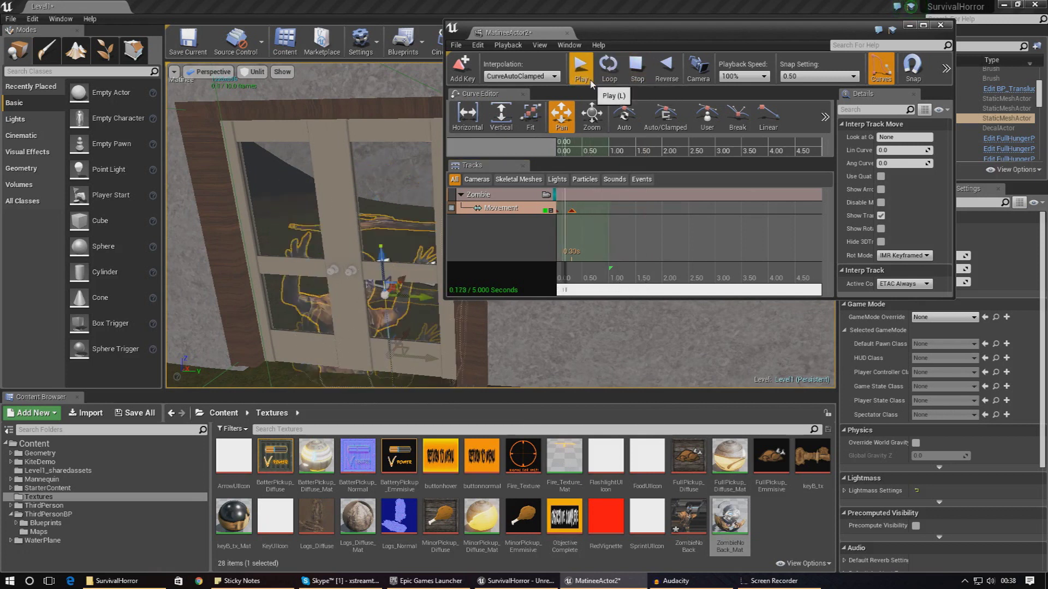
click(638, 79)
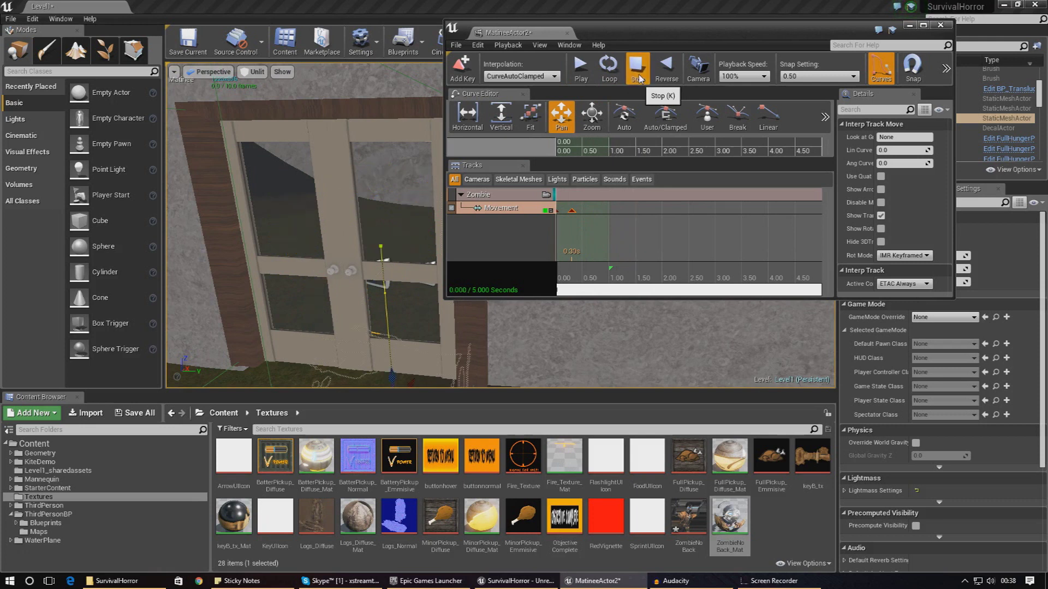
drag(628, 44, 617, 49)
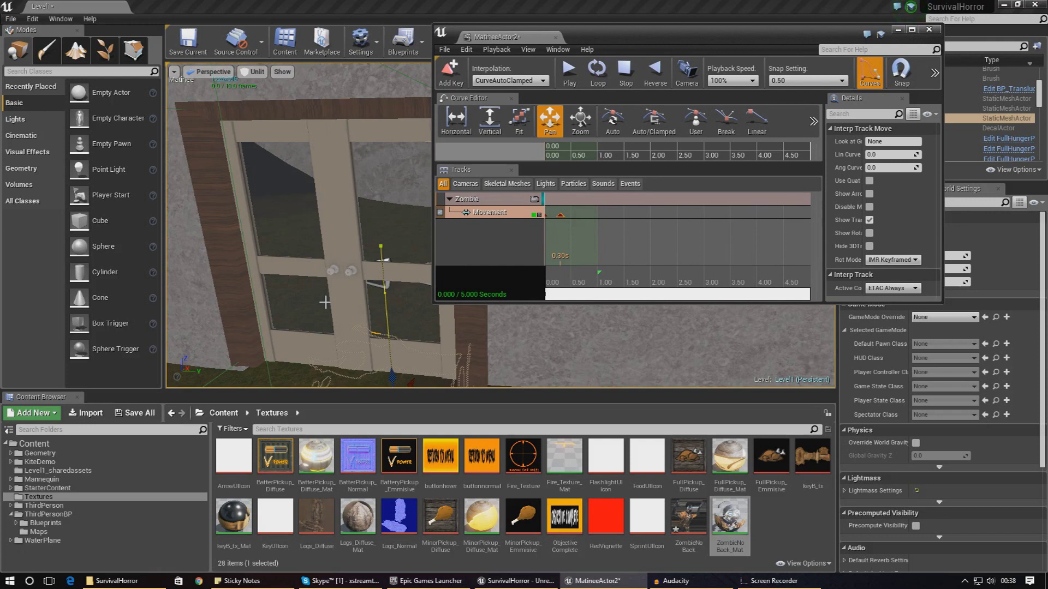
Step: Switch to File Explorer's SurvivalHorror folder, and preview the Jumpscare sound in Groove Music
click(117, 581)
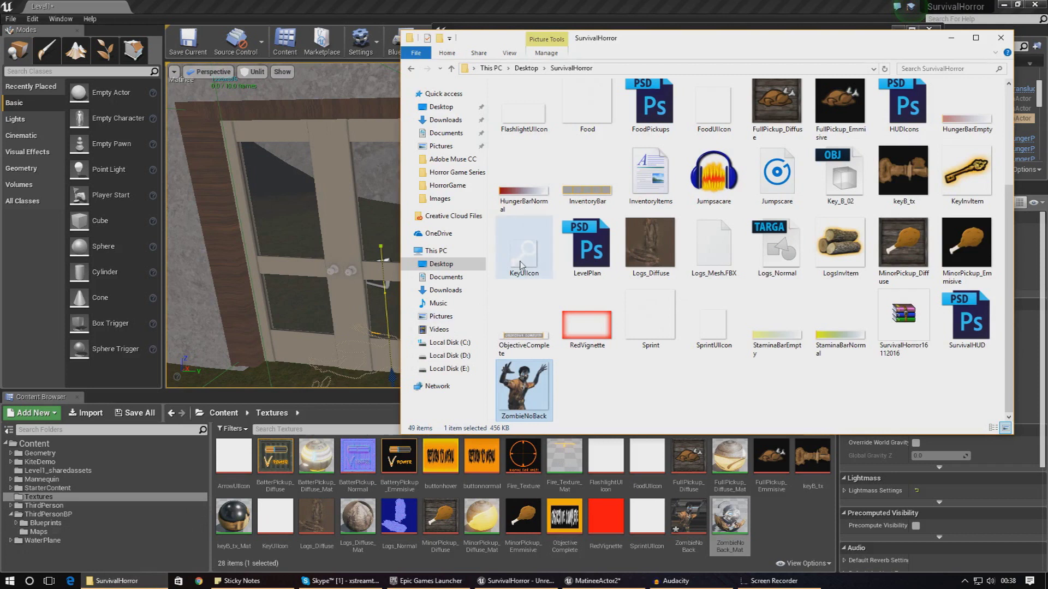
click(615, 362)
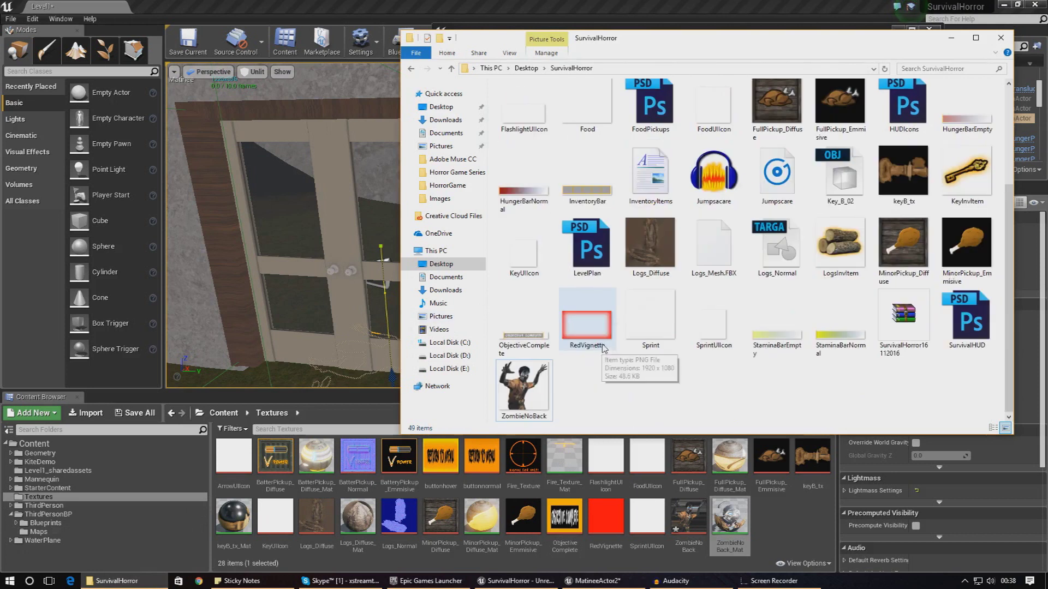
double_click(679, 49)
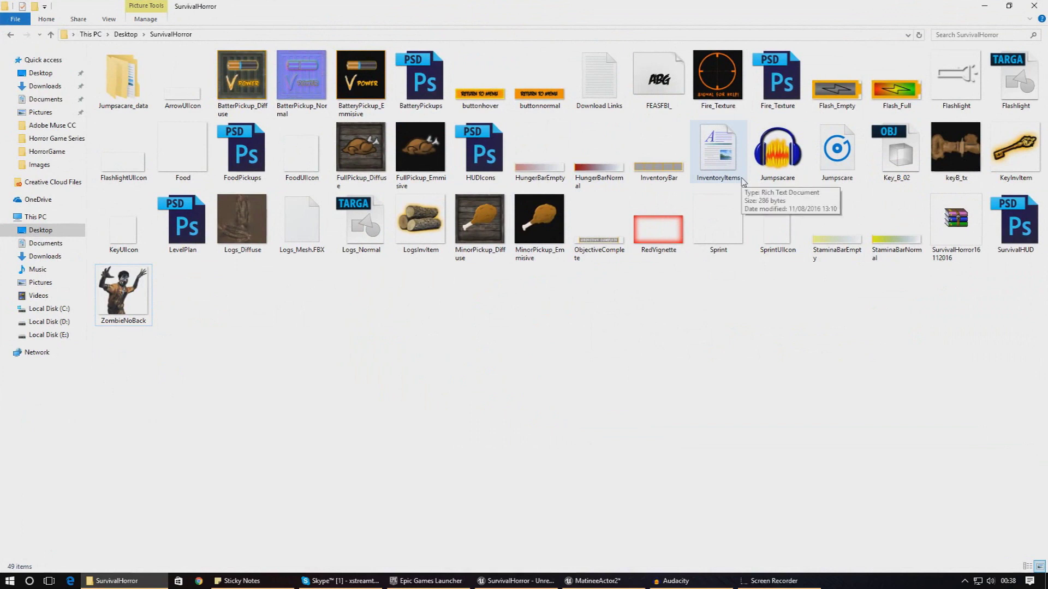
click(844, 173)
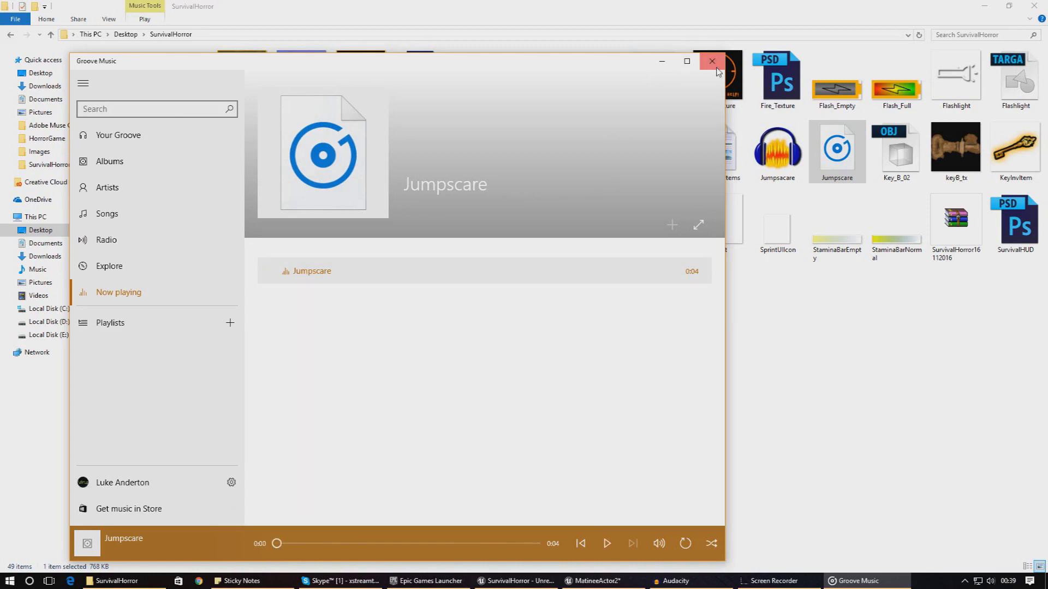
click(712, 62)
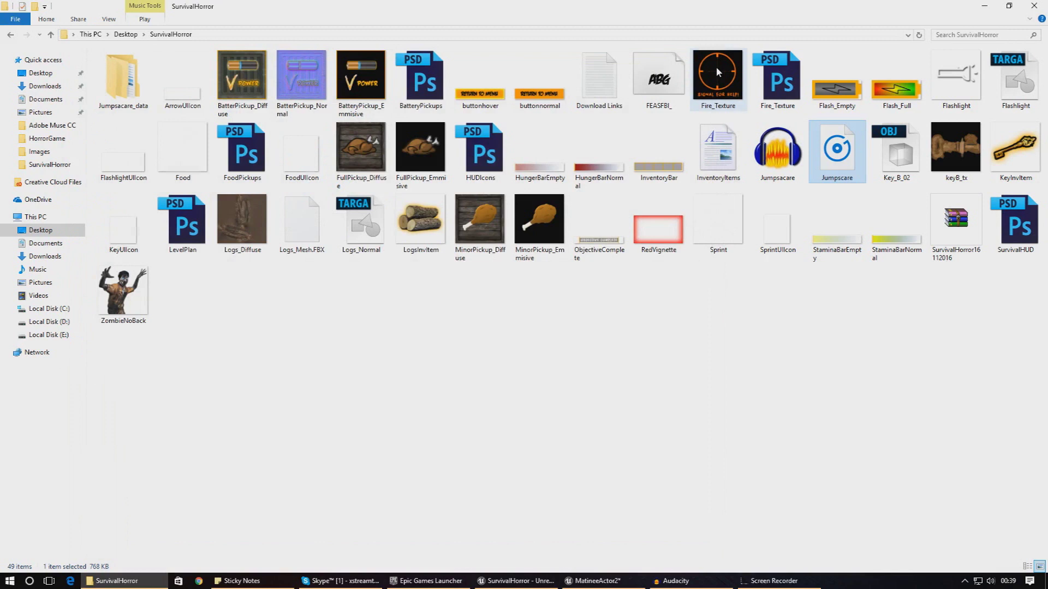
Step: Import the Jumpscare sound from the SurvivalHorror folder into the project's Textures folder
drag(596, 10, 1047, 119)
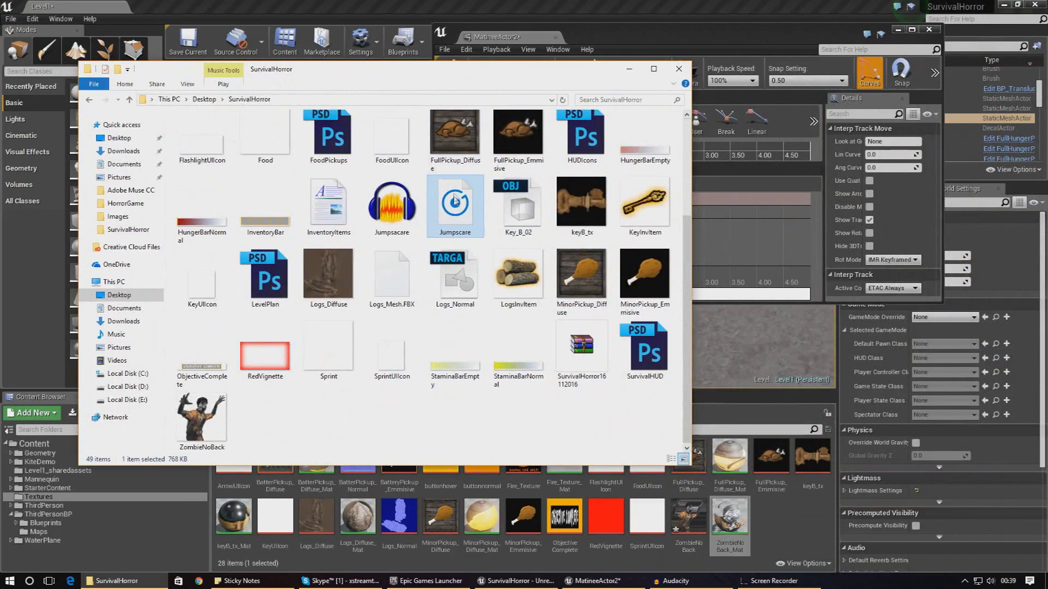
drag(455, 207, 775, 530)
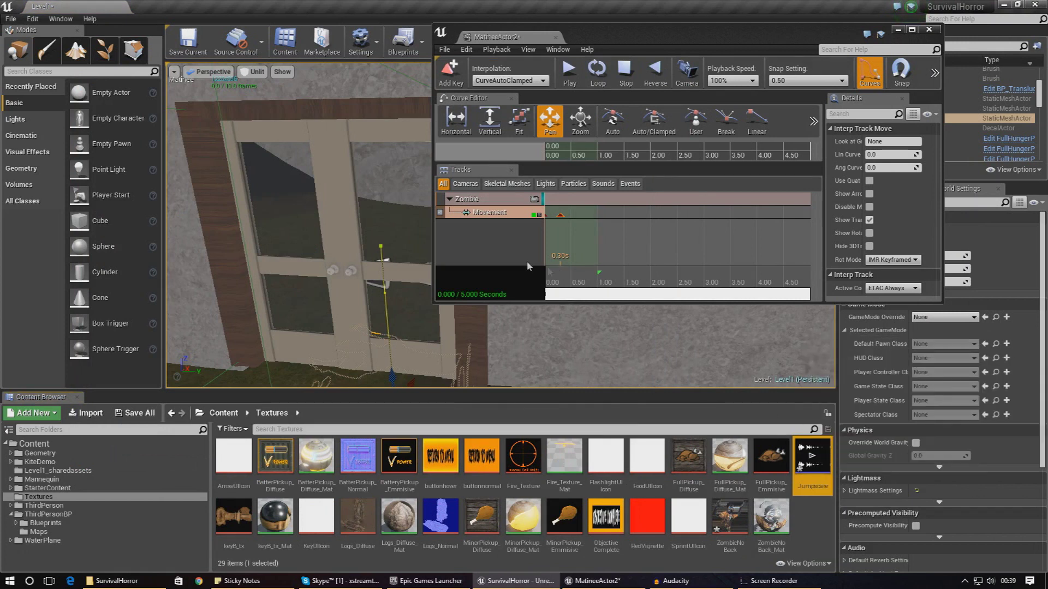
right_click(490, 241)
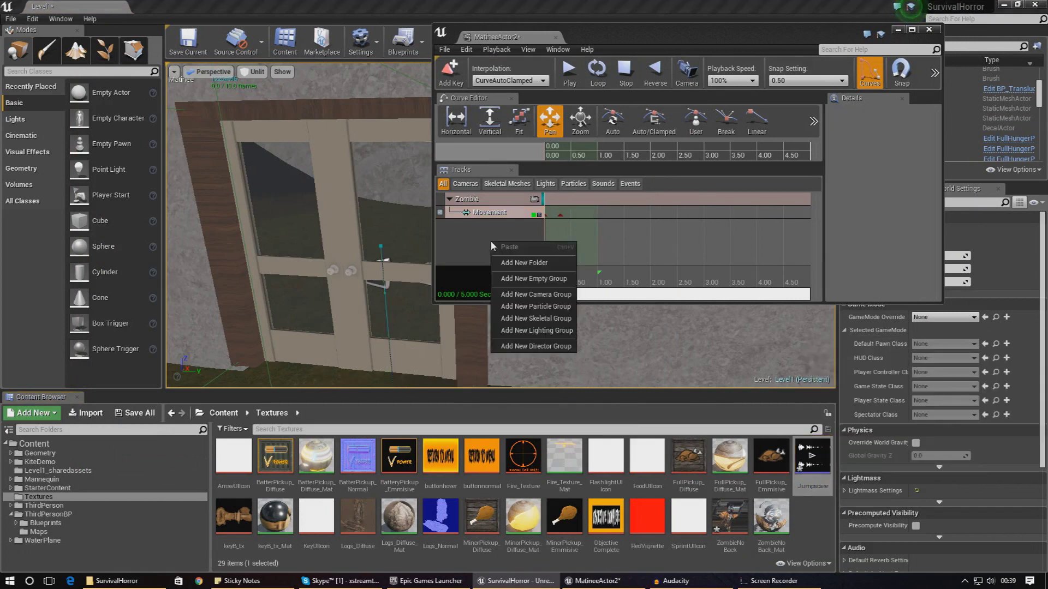
click(795, 461)
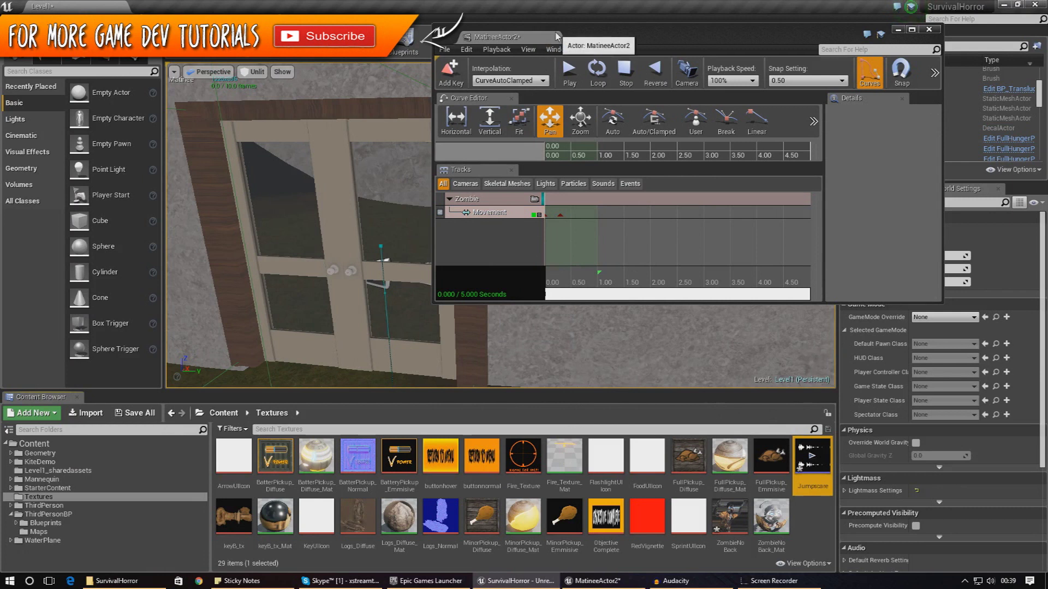
Step: Close the Matinee editor and open the Level Blueprint
click(556, 36)
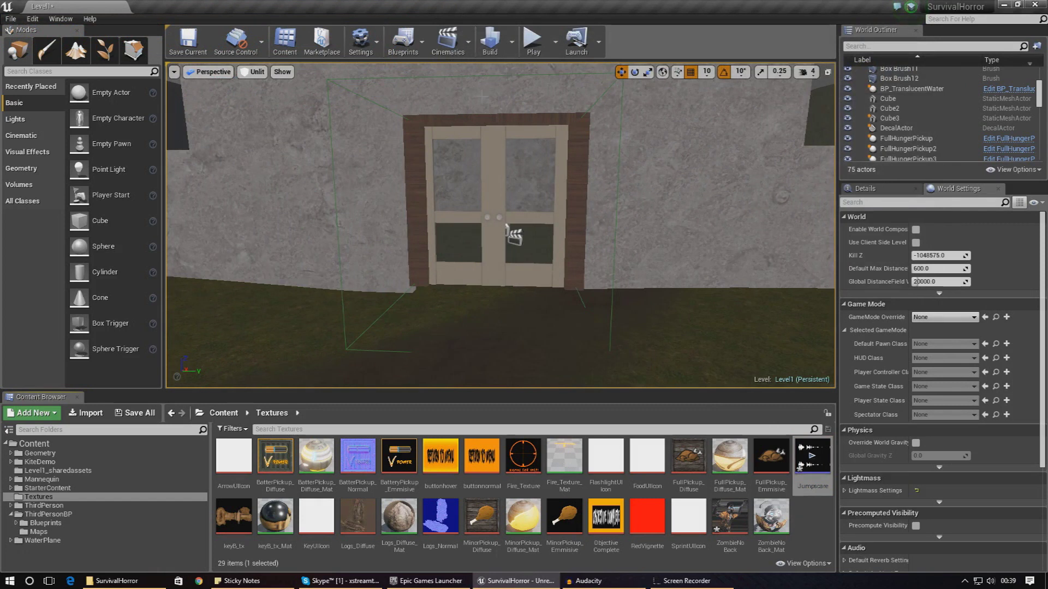
key(w)
right_drag(513, 229, 558, 228)
key(s)
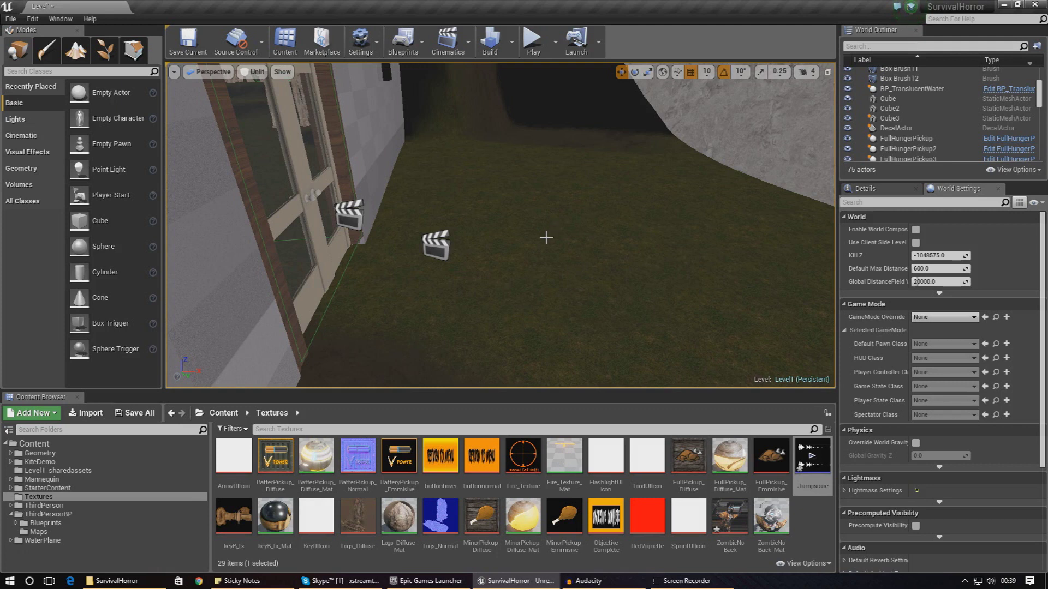
click(402, 42)
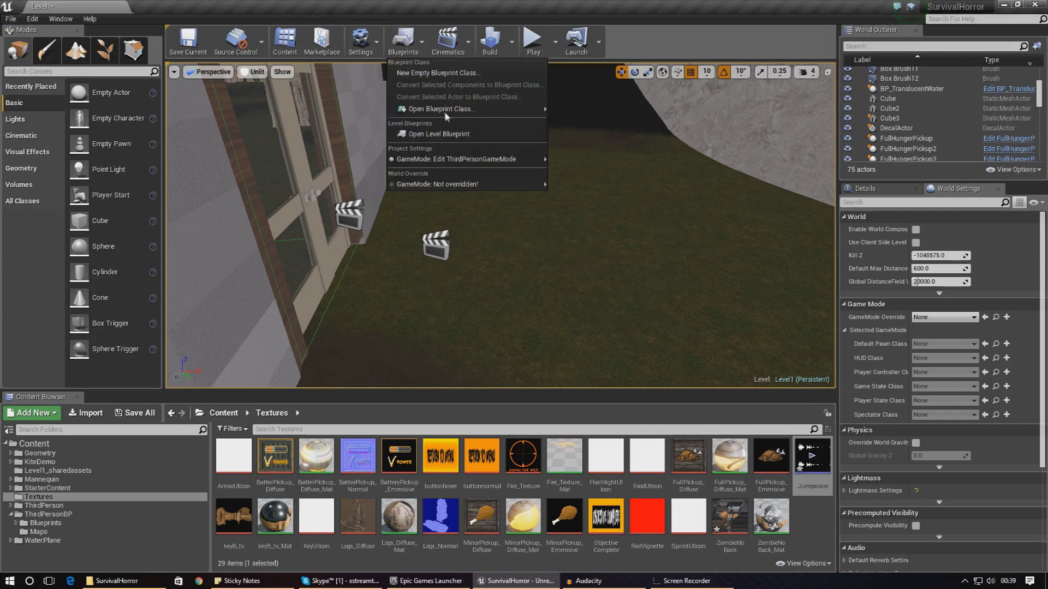
click(440, 134)
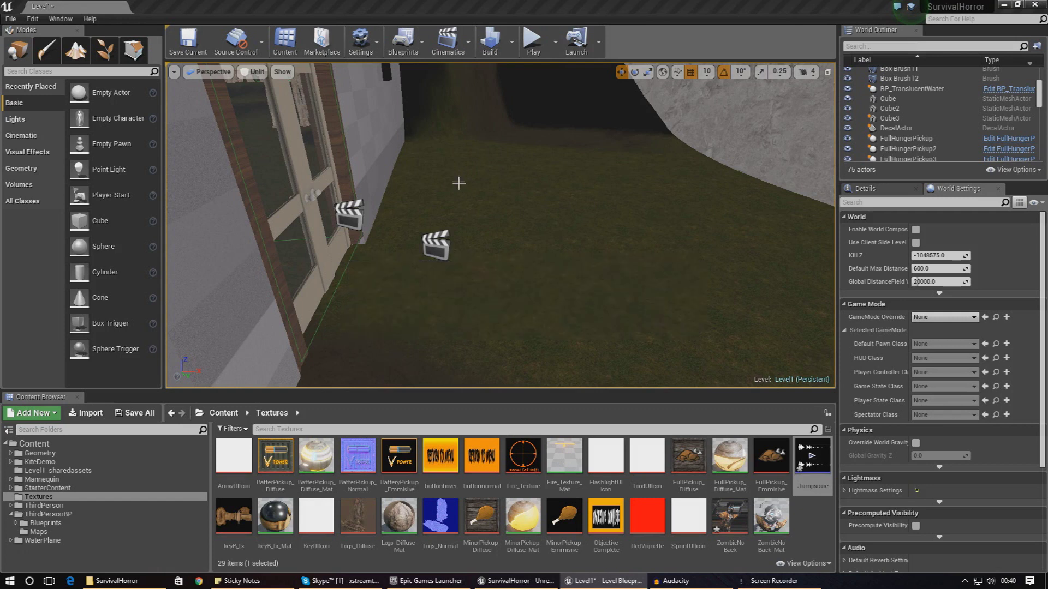
Step: Maximize the Level Blueprint window and examine the overall layout of the event graph's node chains
double_click(653, 34)
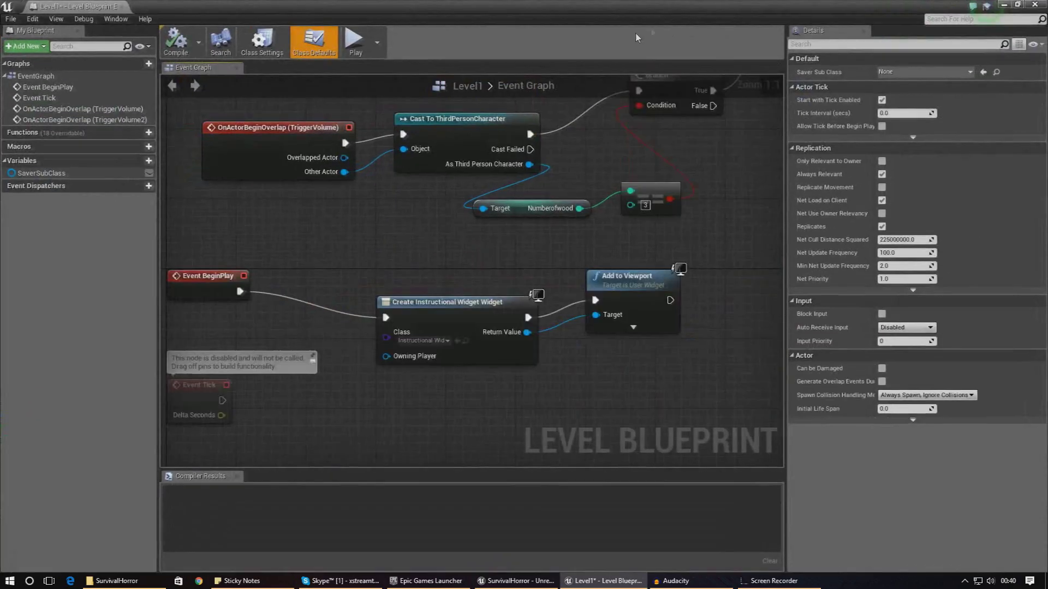
scroll(511, 294, down, 7)
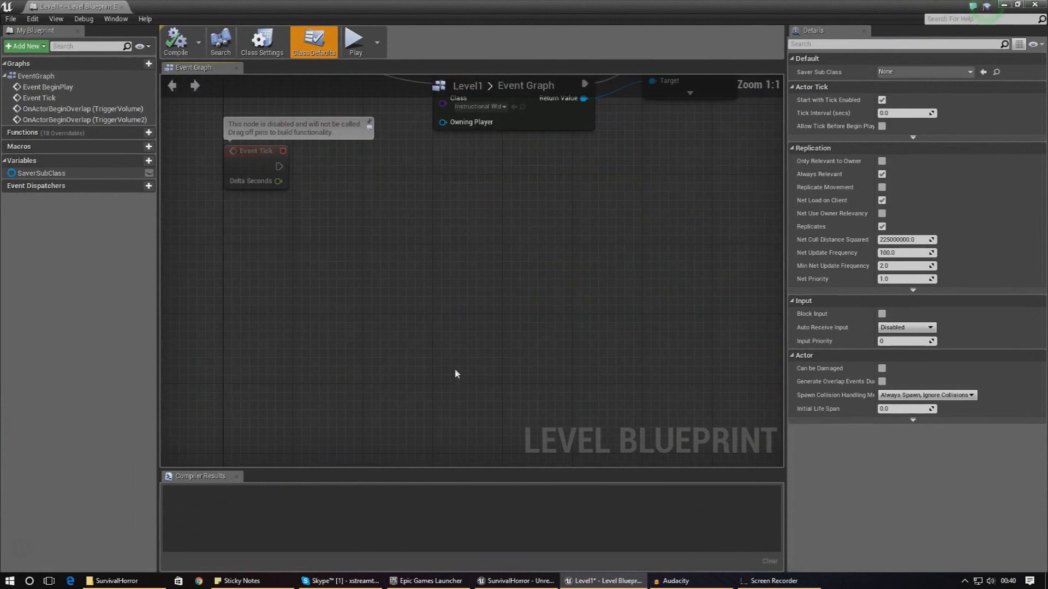
scroll(458, 273, down, 8)
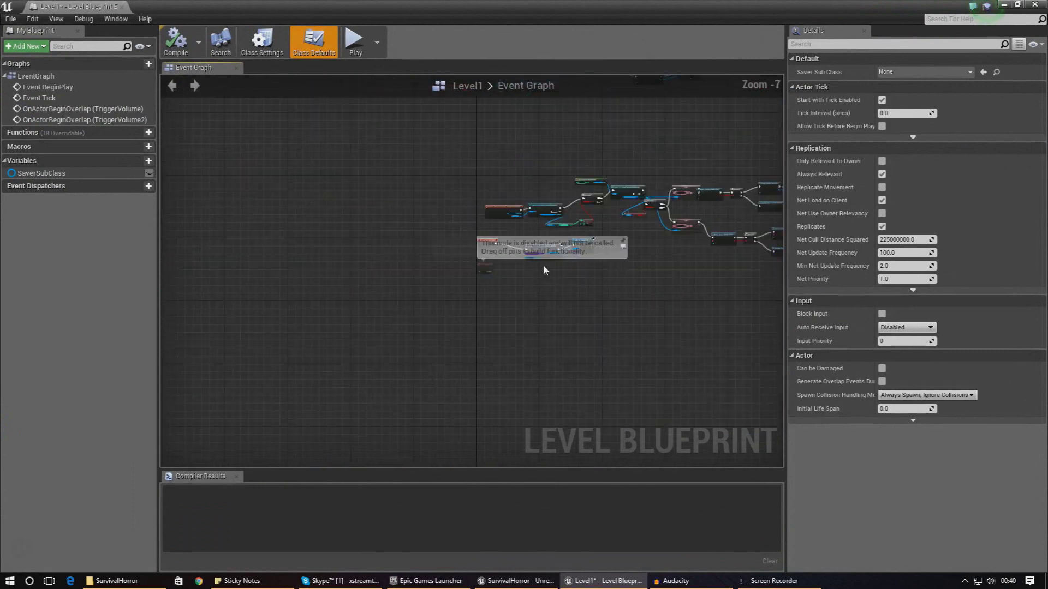
right_drag(393, 291, 343, 323)
right_drag(611, 274, 409, 293)
scroll(408, 293, down, 5)
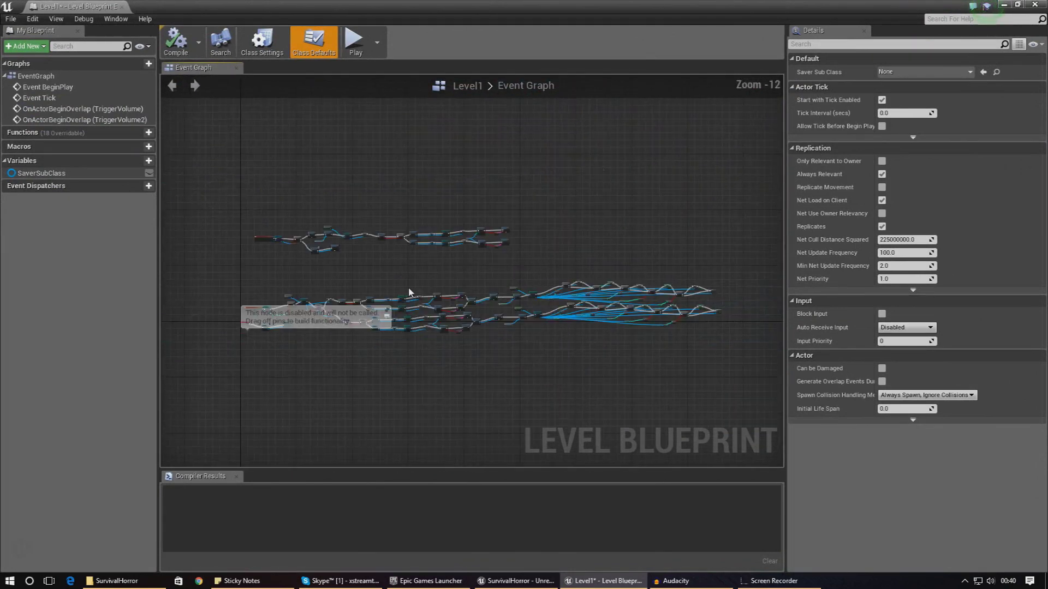
scroll(327, 304, up, 5)
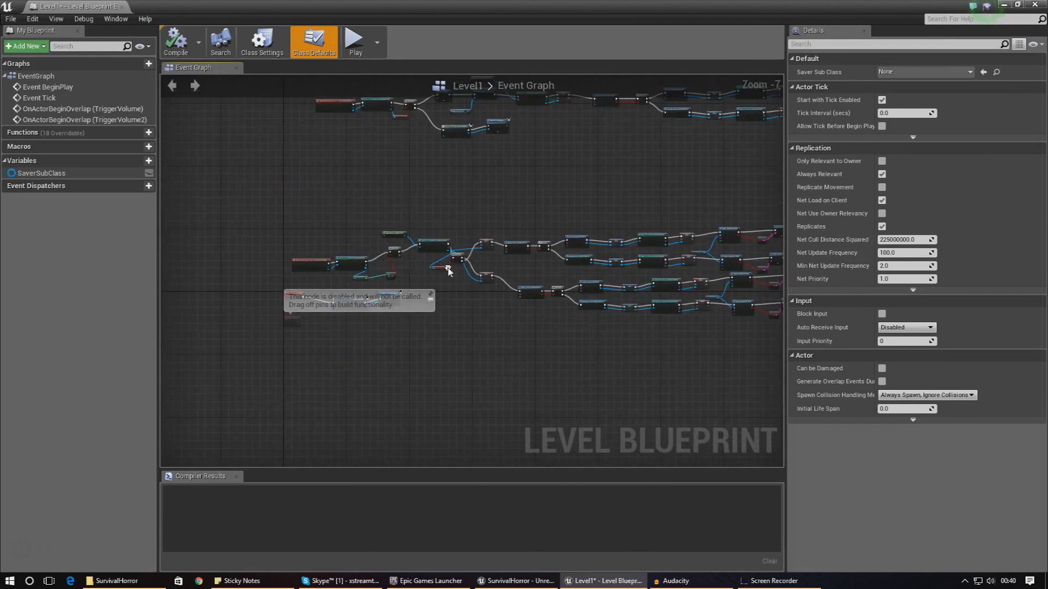
scroll(400, 292, up, 4)
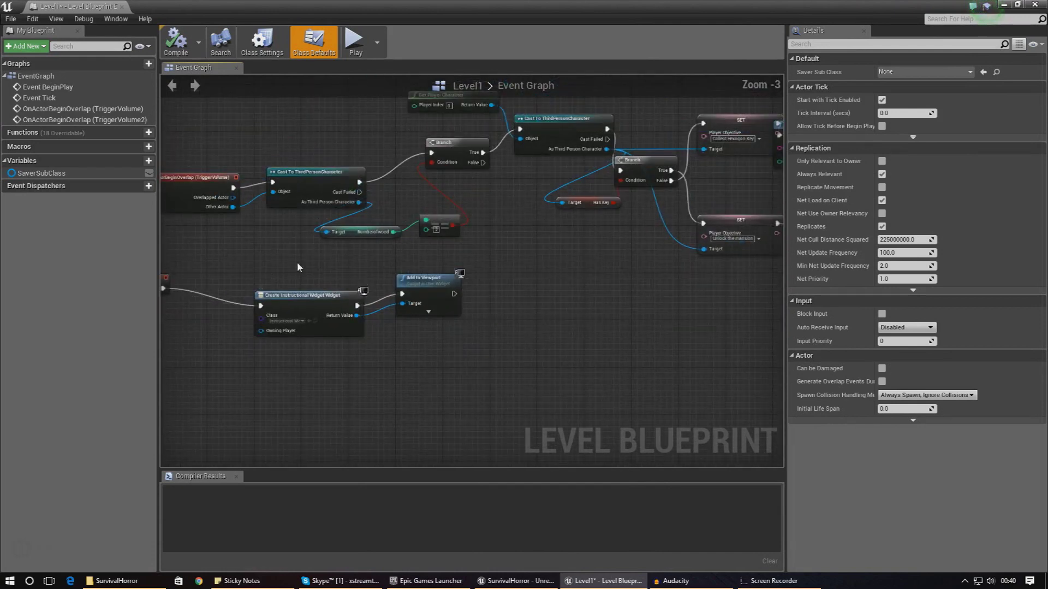
right_drag(668, 260, 661, 260)
scroll(351, 311, down, 8)
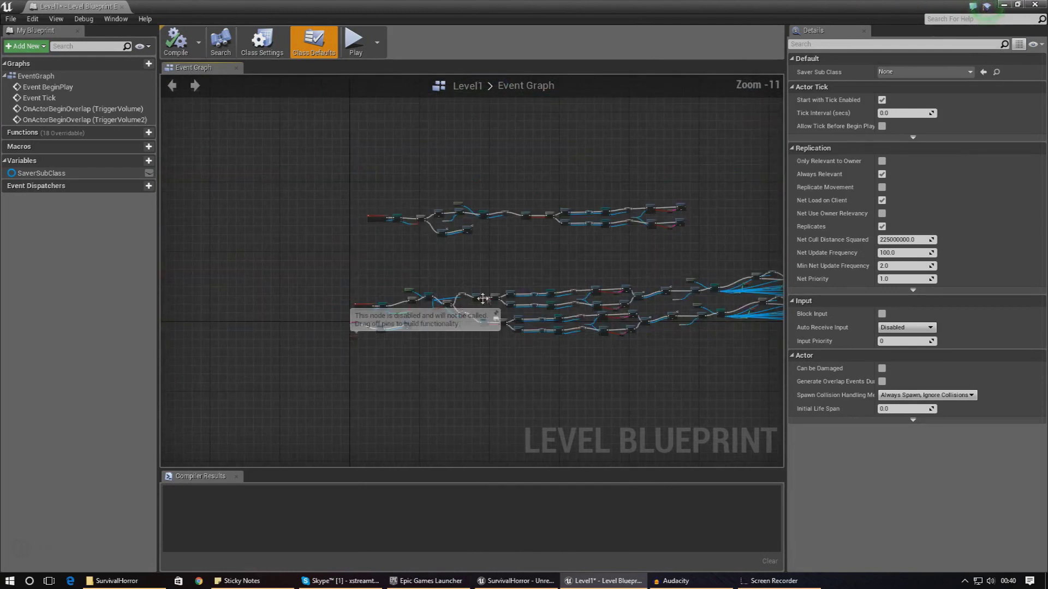
scroll(369, 197, up, 6)
scroll(456, 222, up, 3)
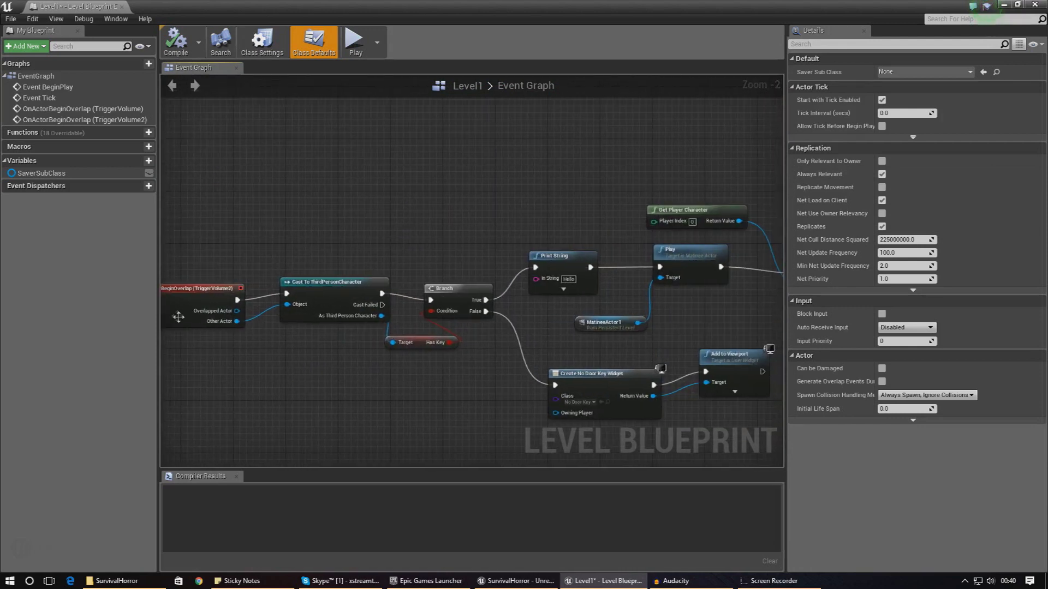
Step: Follow the TriggerVolume2 overlap chain through its Branch, Play and save-game nodes, and compare it with the chains below
click(191, 316)
right_drag(564, 320, 419, 317)
right_drag(672, 321, 438, 302)
scroll(438, 303, down, 6)
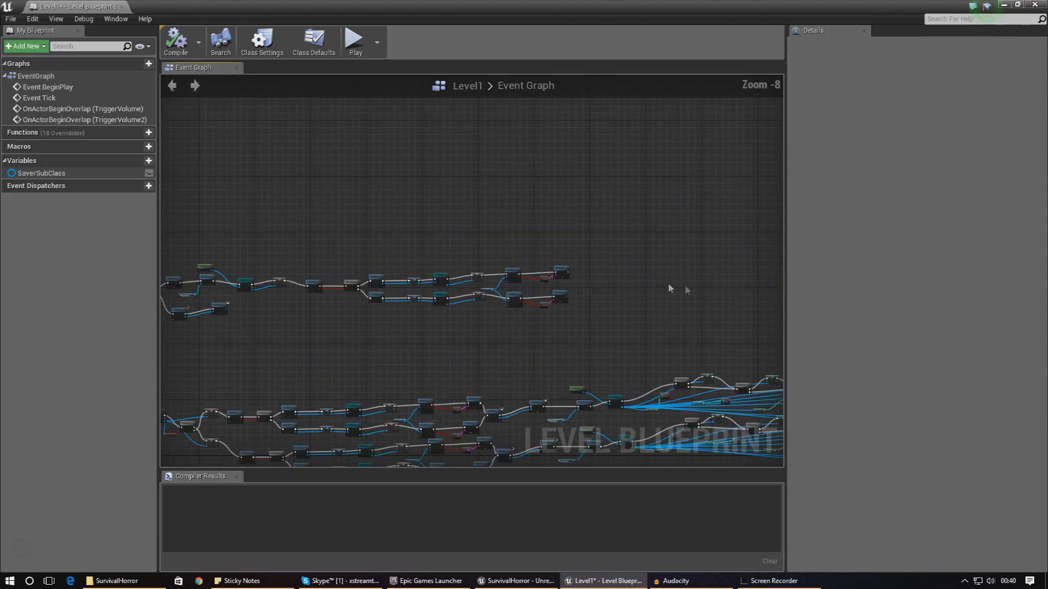
scroll(281, 262, up, 6)
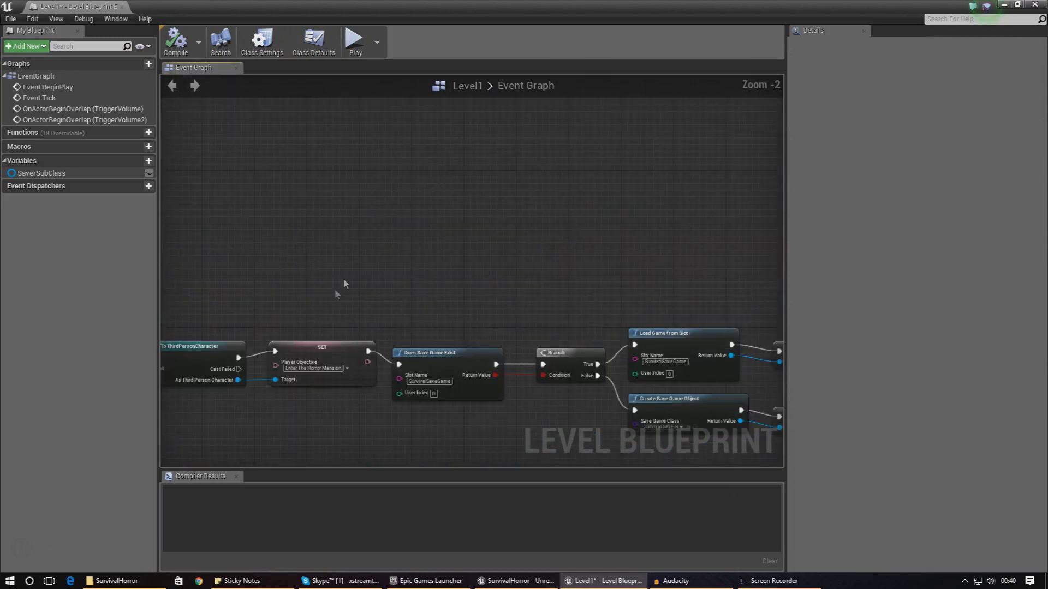
right_drag(345, 282, 476, 250)
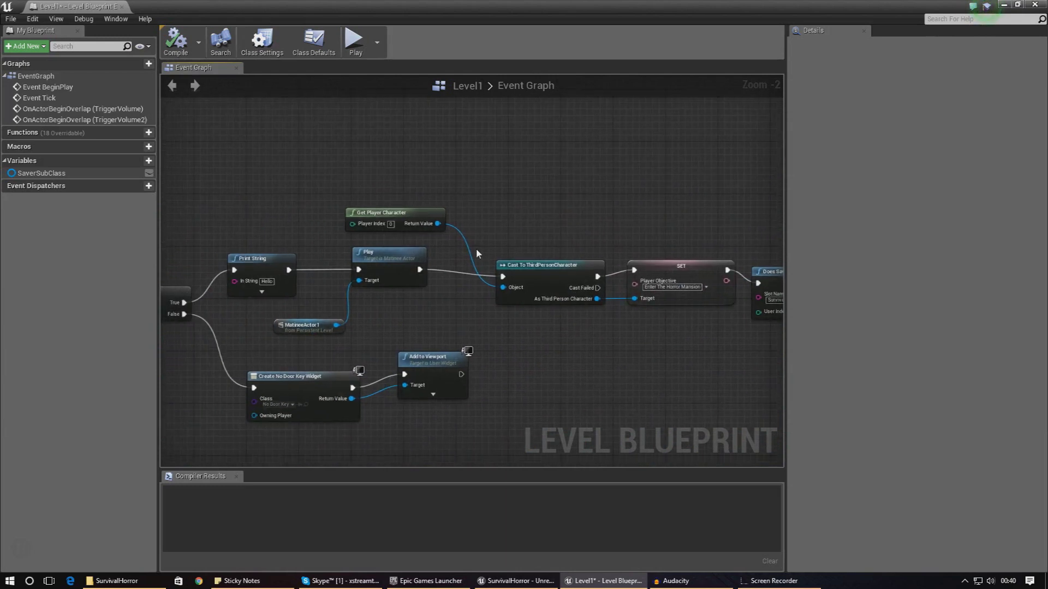
scroll(404, 311, down, 2)
right_drag(192, 282, 393, 258)
scroll(394, 258, up, 4)
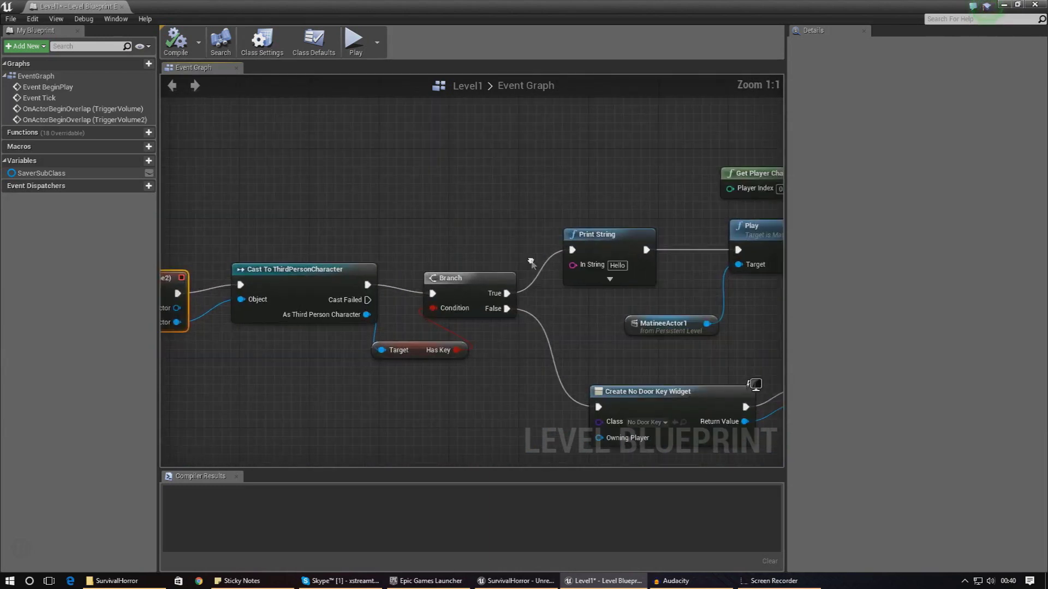
right_drag(531, 262, 338, 245)
scroll(420, 250, down, 1)
scroll(554, 288, down, 5)
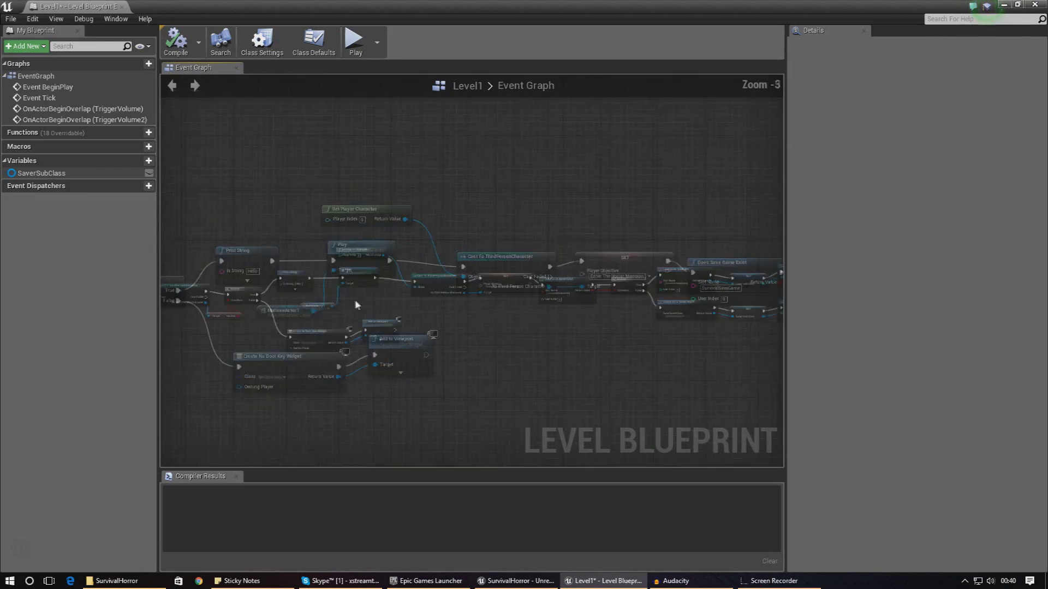
right_drag(570, 301, 572, 274)
scroll(521, 260, down, 6)
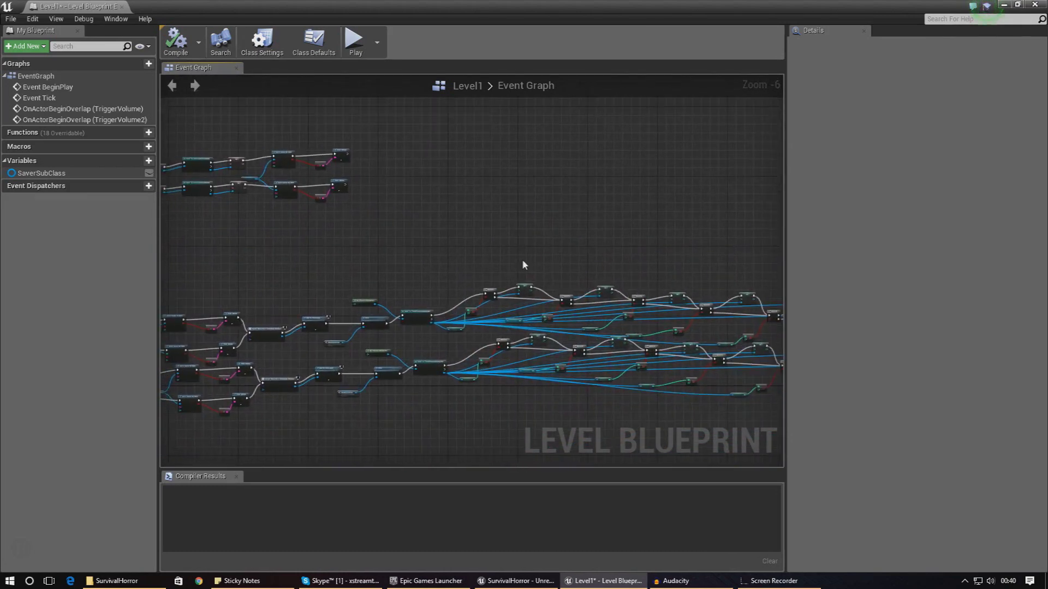
scroll(478, 275, up, 2)
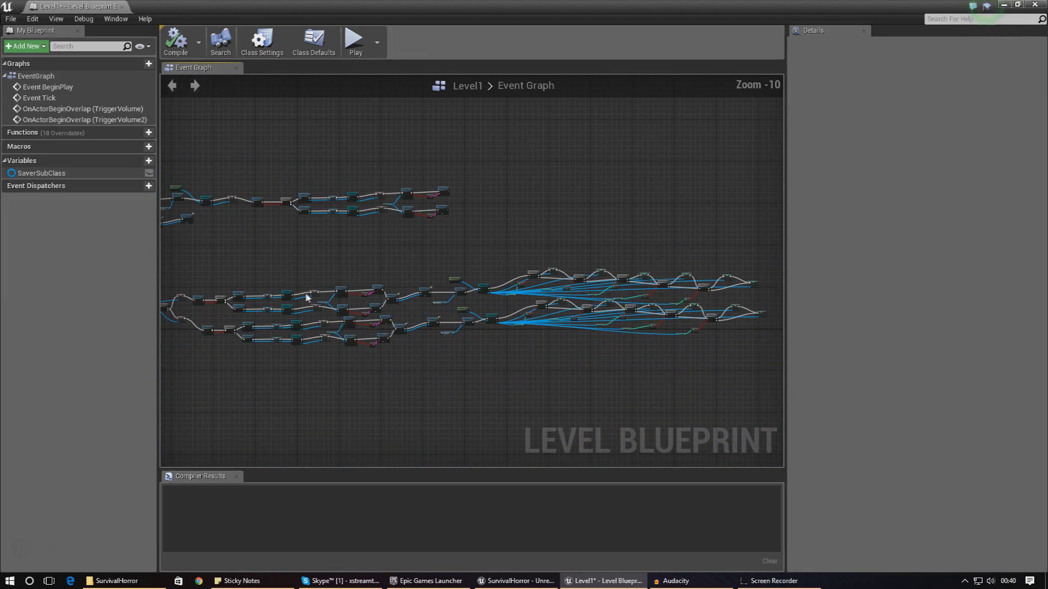
Step: Examine the TriggerVolume overlap event and the cast and Branch nodes it feeds
right_click(362, 268)
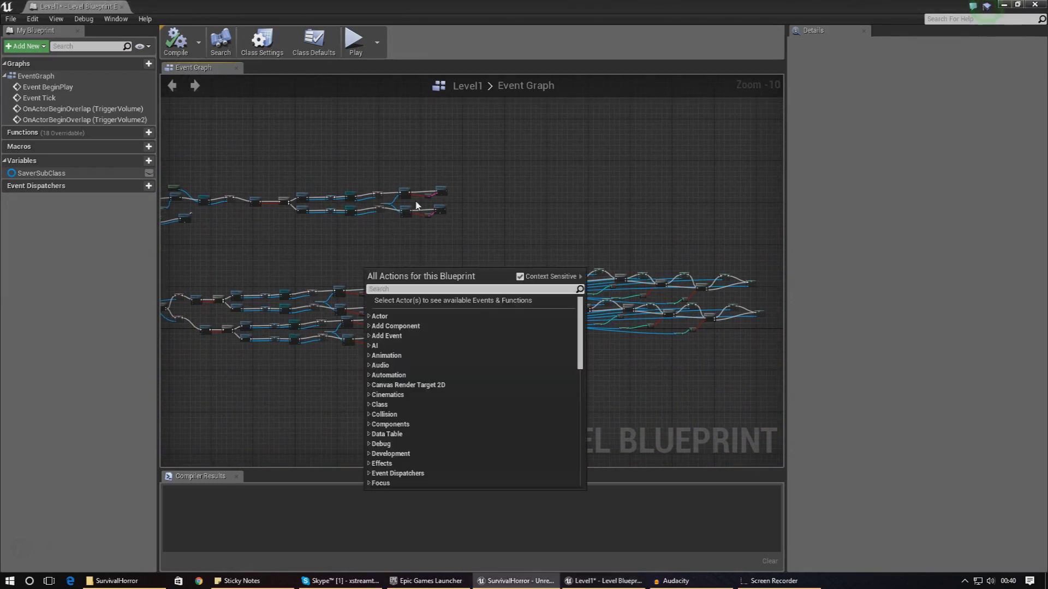
click(269, 229)
scroll(367, 227, up, 7)
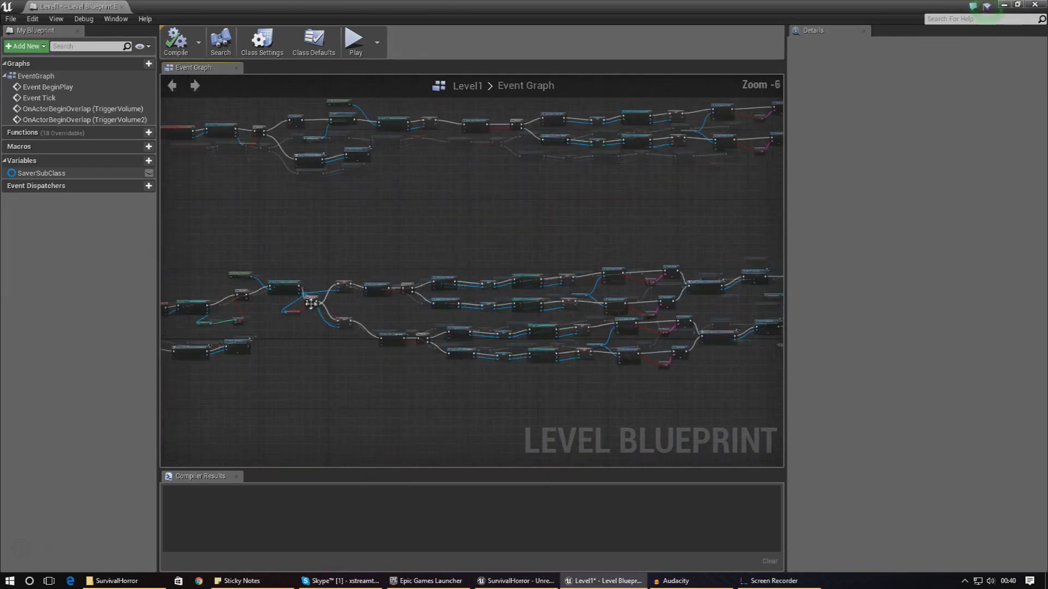
right_drag(245, 323, 565, 267)
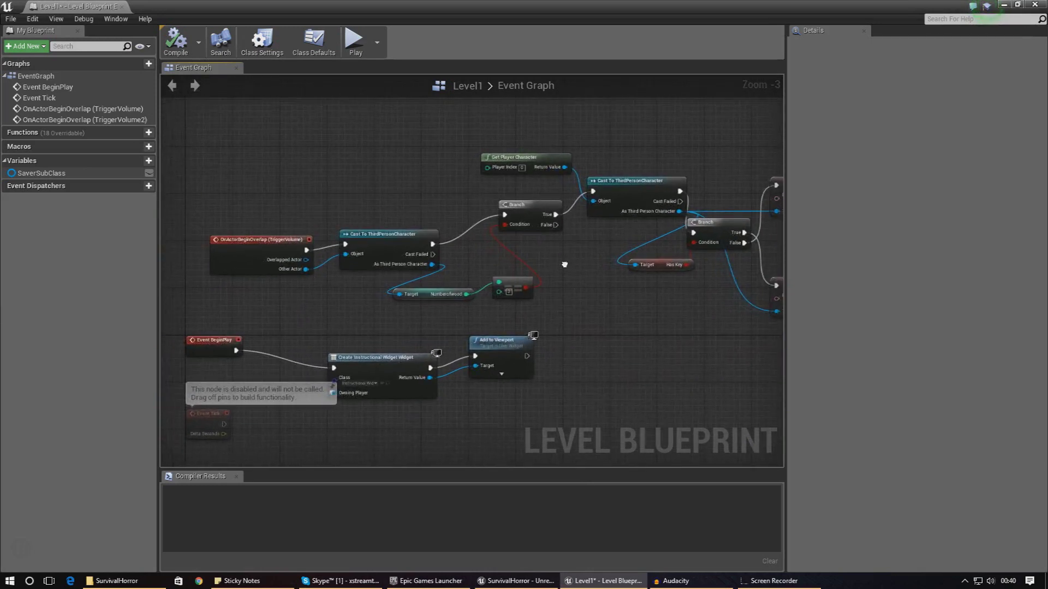
right_drag(546, 231, 562, 340)
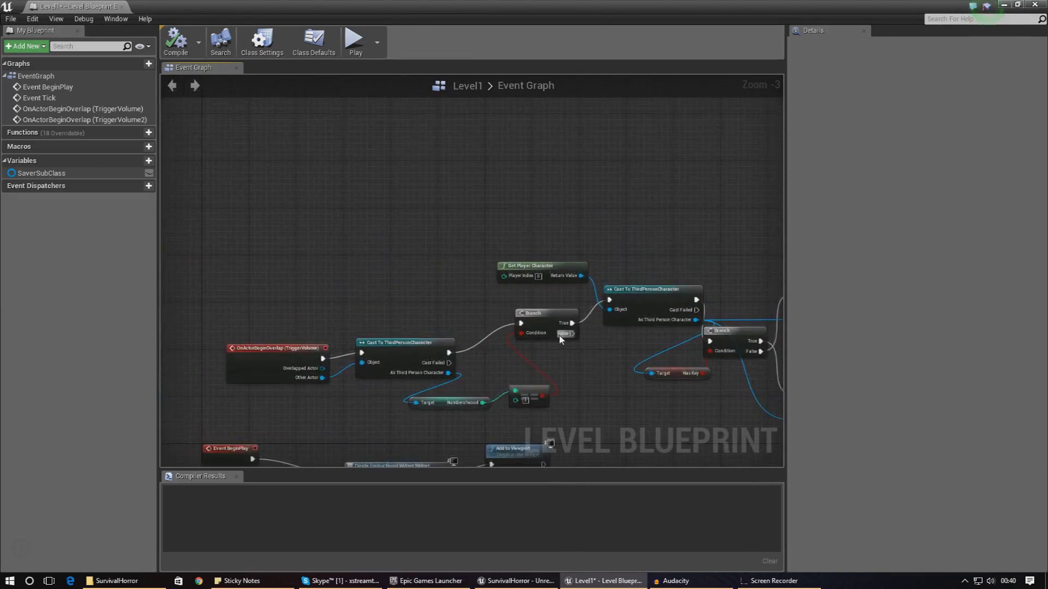
click(276, 358)
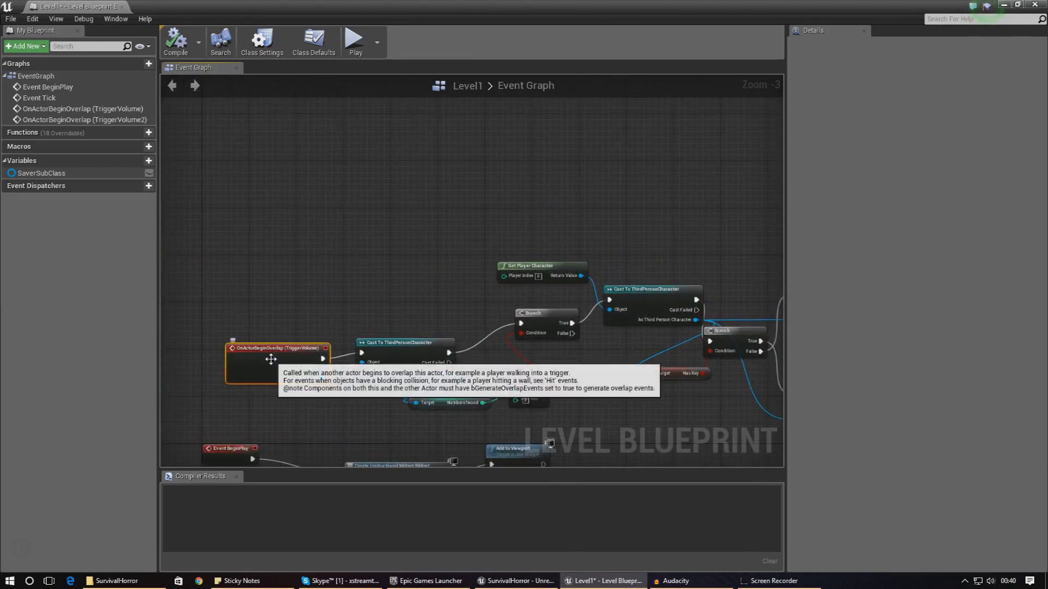
click(419, 263)
mouse_move(419, 263)
right_down()
mouse_move(421, 293)
mouse_move(401, 265)
right_up()
right_drag(325, 180, 334, 437)
right_drag(378, 194, 363, 333)
Step: Select the trigger volume around the doors in the level to identify its overlap event, and return to the Level Blueprint
click(341, 201)
drag(389, 6, 321, 394)
right_drag(355, 270, 355, 271)
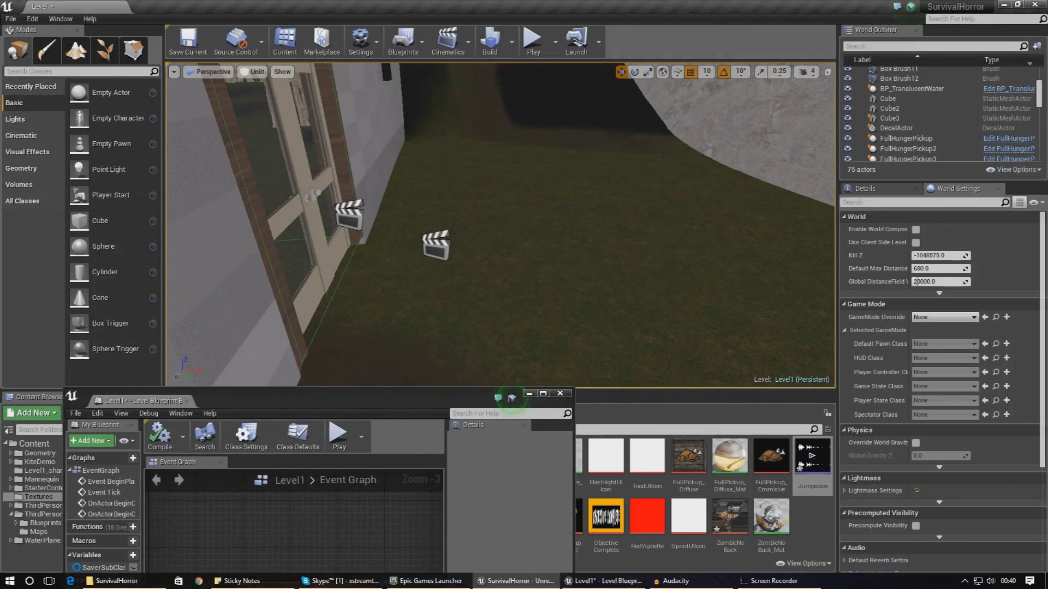
click(345, 277)
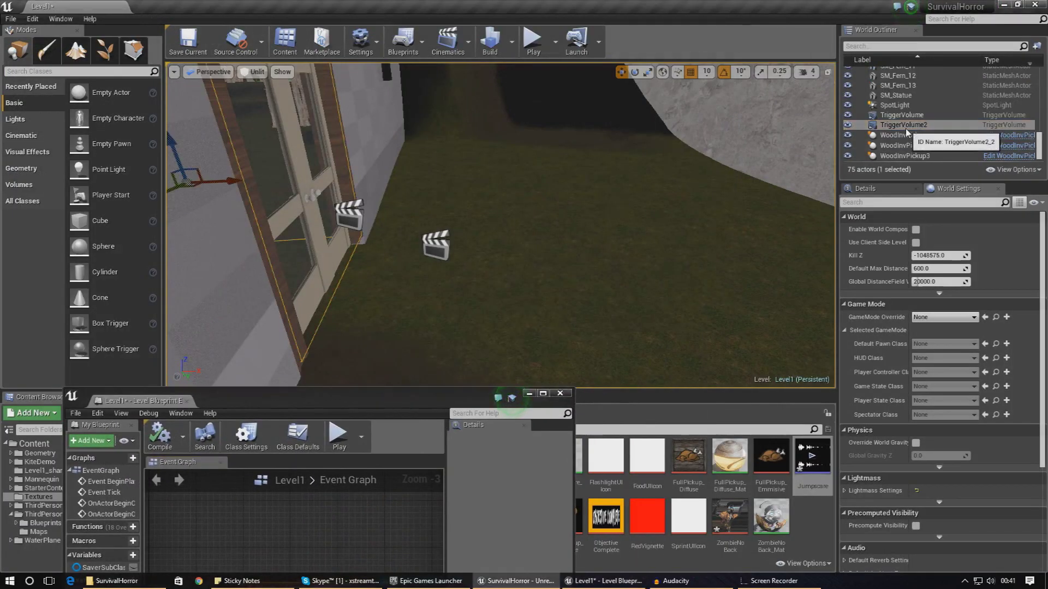
click(388, 408)
double_click(389, 404)
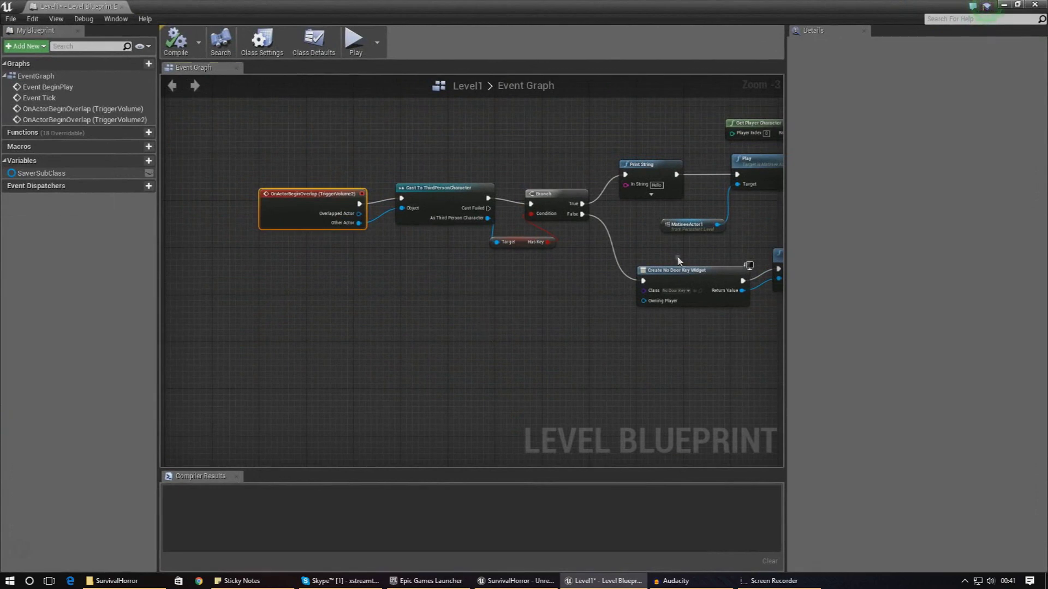
Step: Trace the TriggerVolume2 event chain to its final Save Game to Slot and Print String nodes
right_drag(678, 260, 381, 278)
right_drag(603, 247, 452, 247)
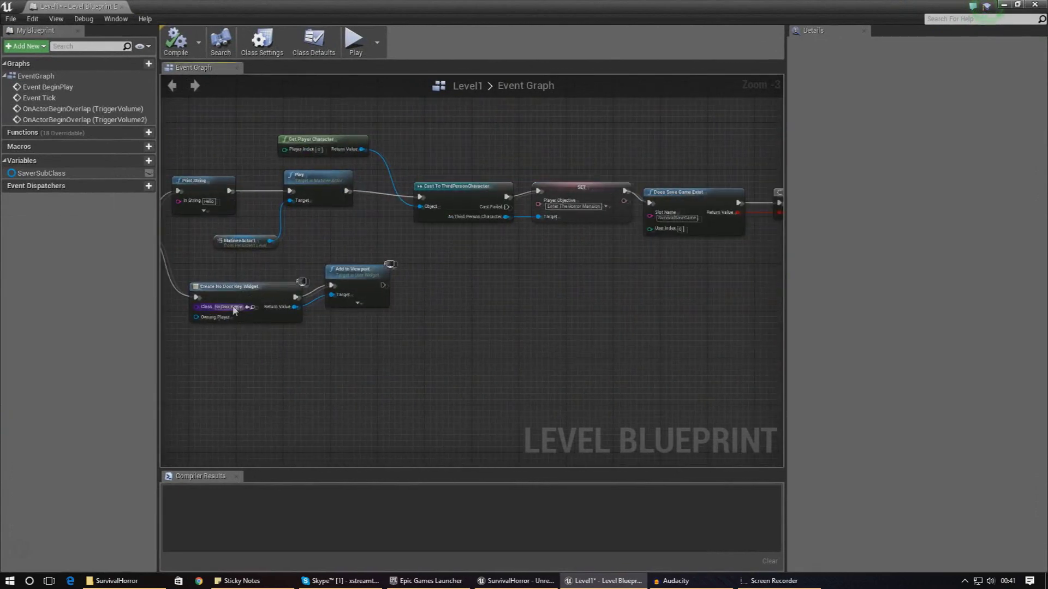
right_drag(234, 309, 461, 345)
right_drag(240, 273, 338, 301)
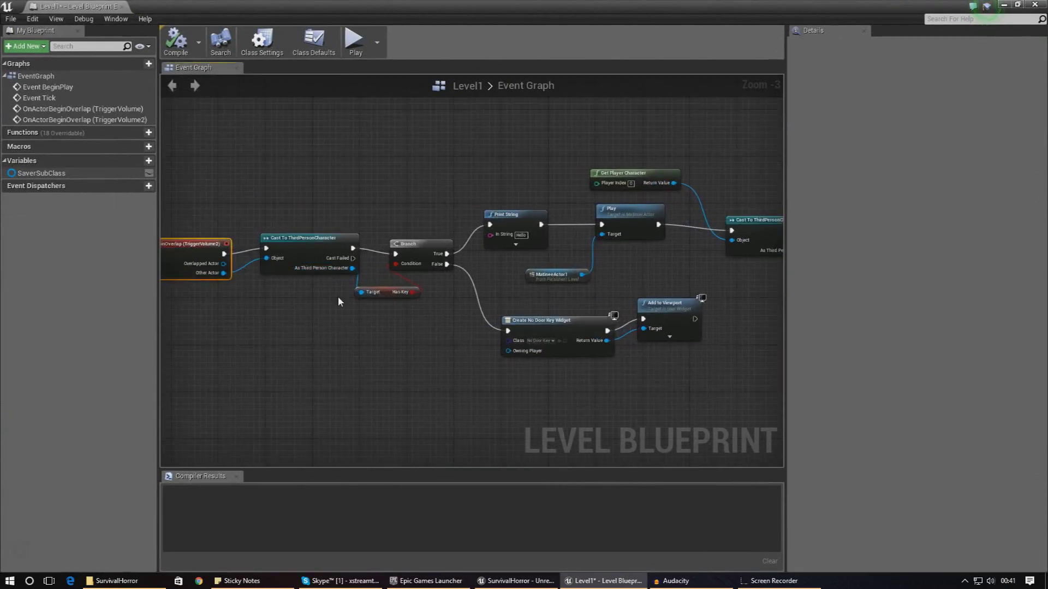
right_drag(638, 265, 421, 278)
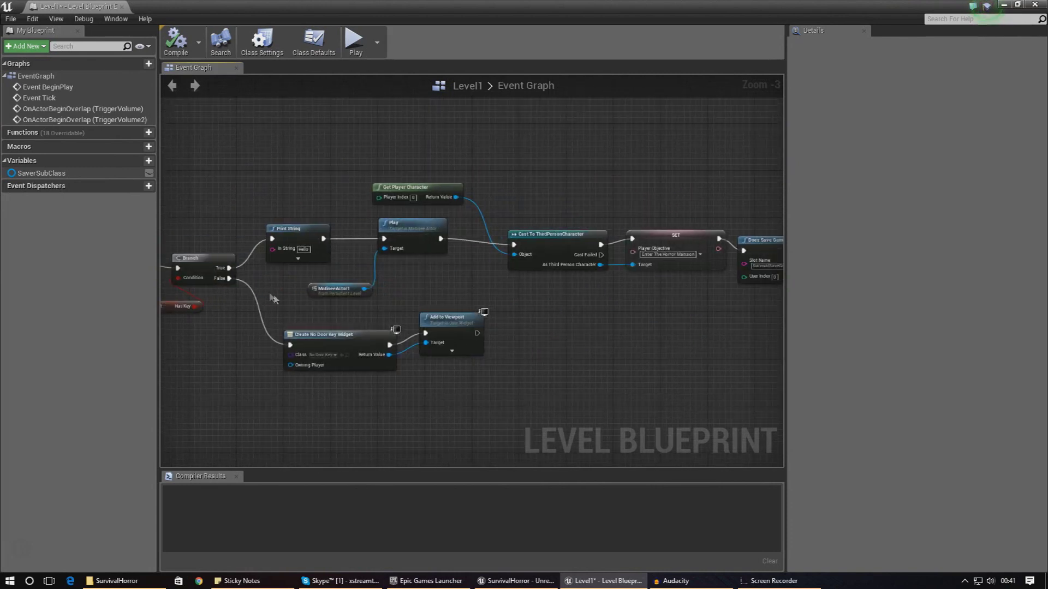
scroll(686, 236, down, 3)
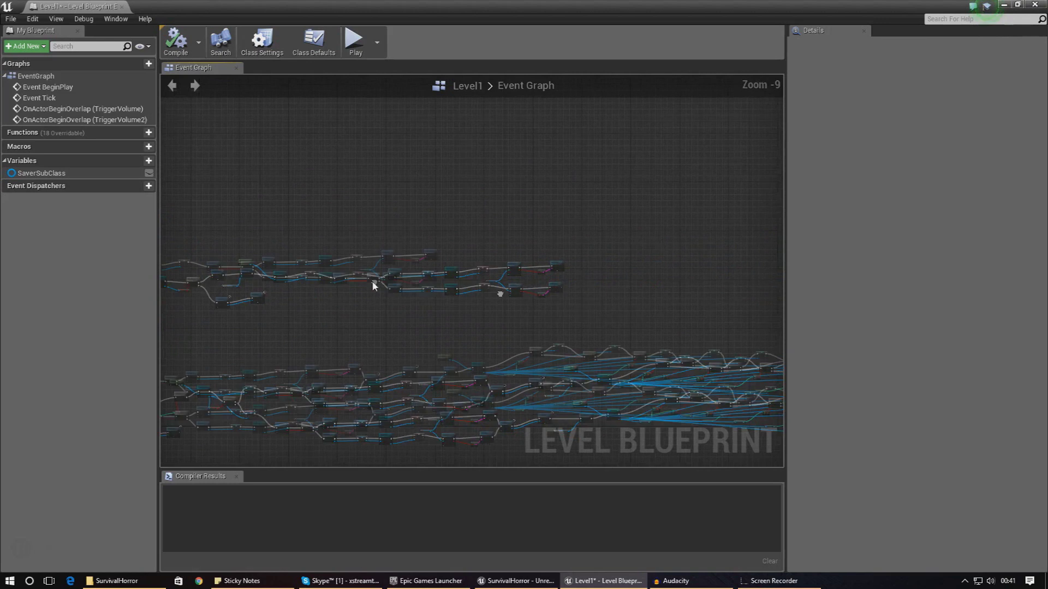
scroll(430, 253, up, 4)
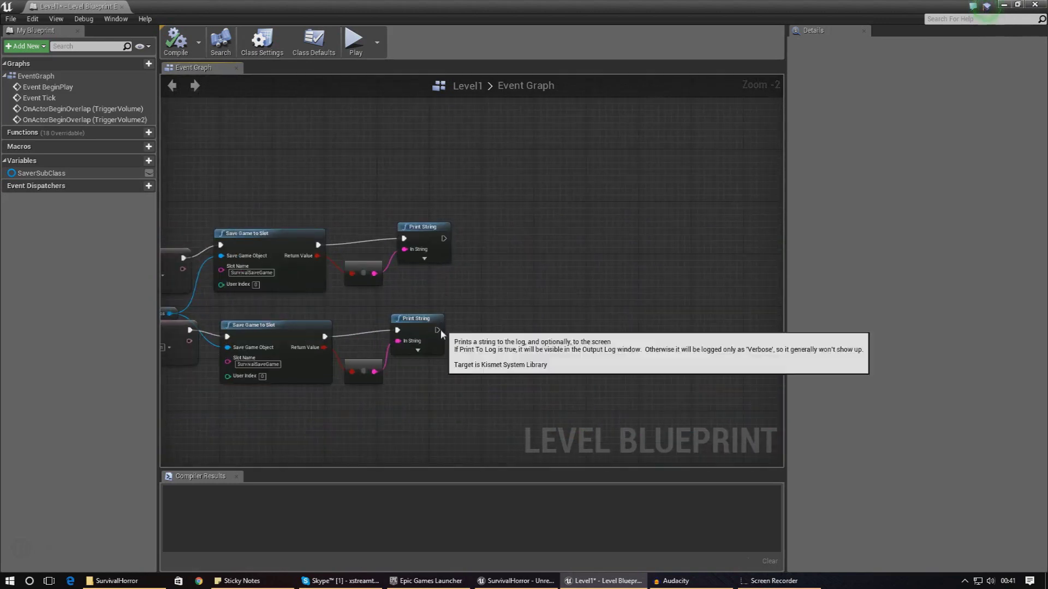
right_click(475, 291)
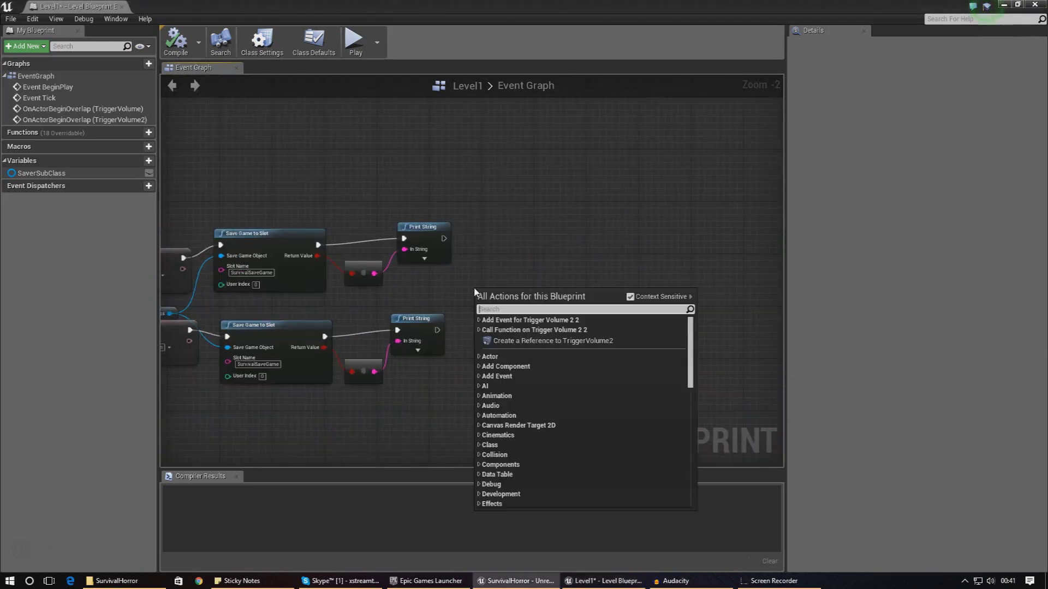
text(play)
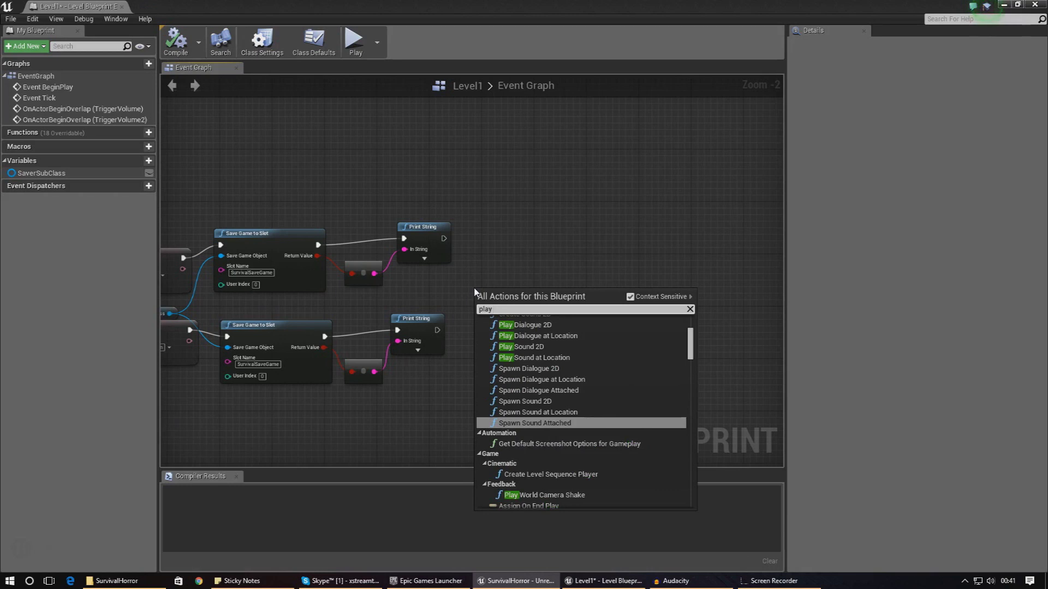
text(=)
Step: Move the Level Blueprint window aside and select MatineeActor2 beside the doors in the level
drag(479, 8, 741, 126)
mouse_move(378, 187)
right_down()
mouse_move(405, 185)
mouse_move(383, 192)
right_up()
click(399, 184)
drag(665, 160, 0, 185)
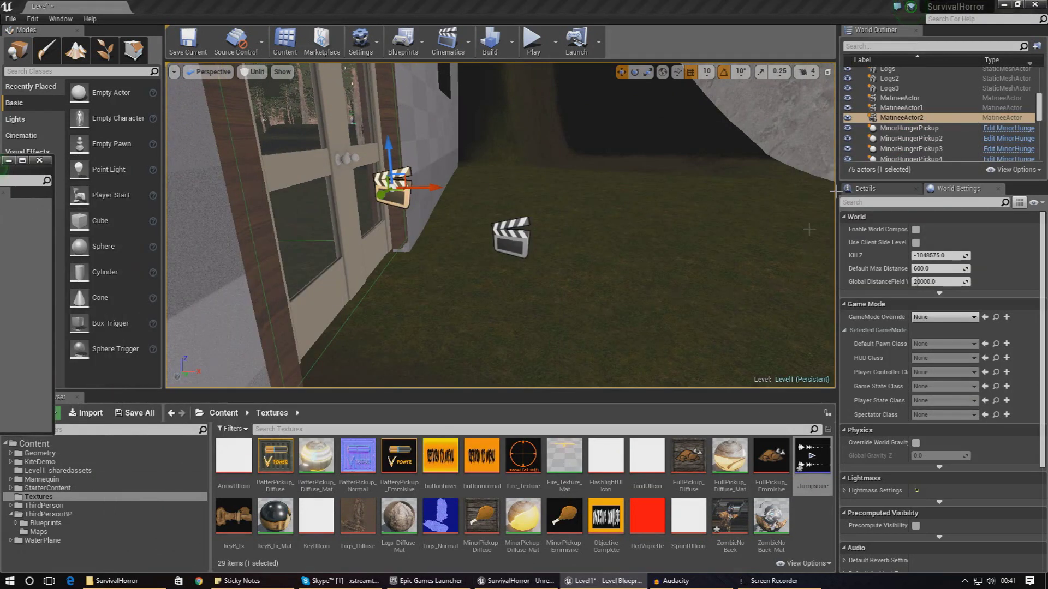
Step: Open MatineeActor2's Matinee from its details to check it, and return to the maximized Level Blueprint
click(865, 189)
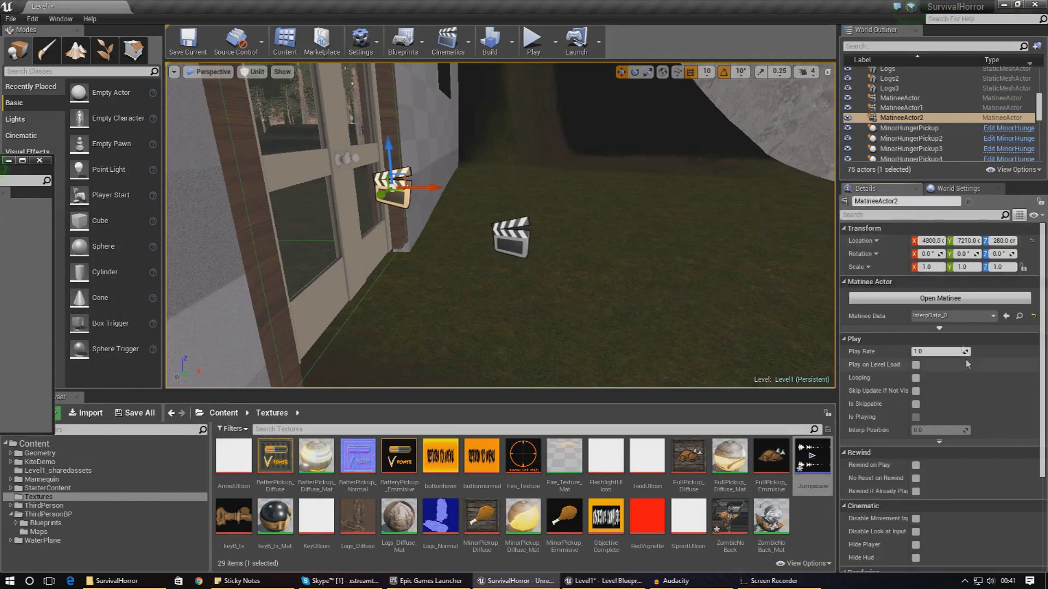
click(922, 300)
click(576, 313)
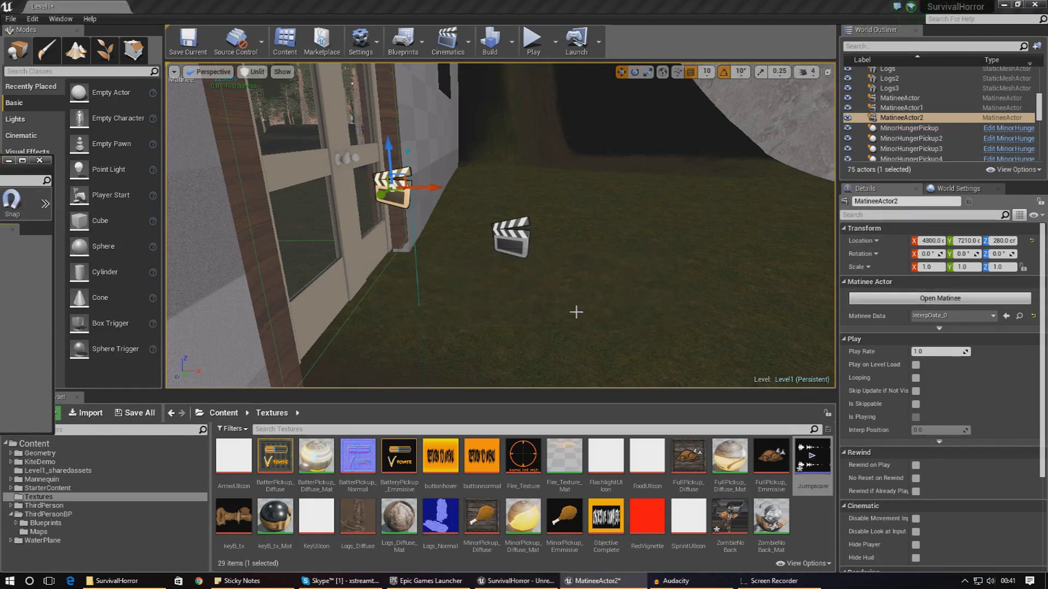
drag(0, 159, 416, 153)
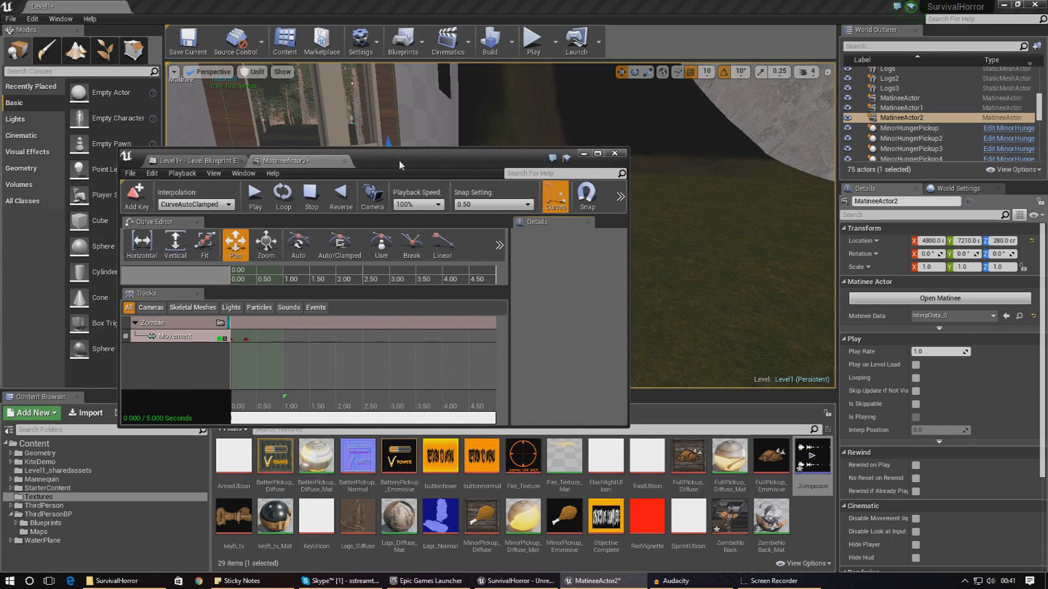
click(343, 162)
double_click(367, 159)
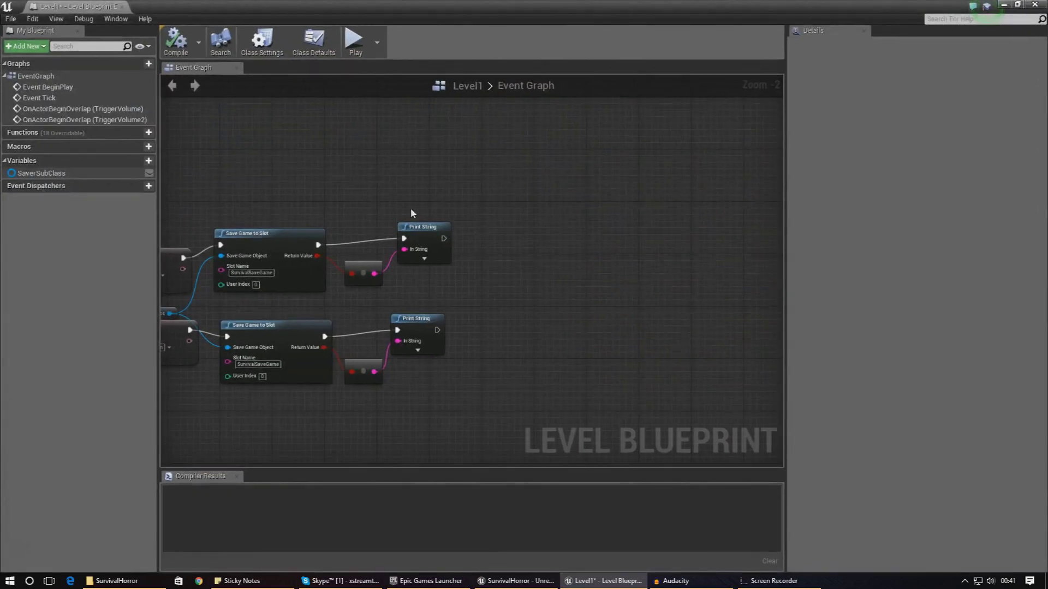
Step: Add a Play node targeting MatineeActor2 beside the final Print String nodes in the Level Blueprint
drag(524, 5, 557, 1)
right_click(518, 239)
text(play)
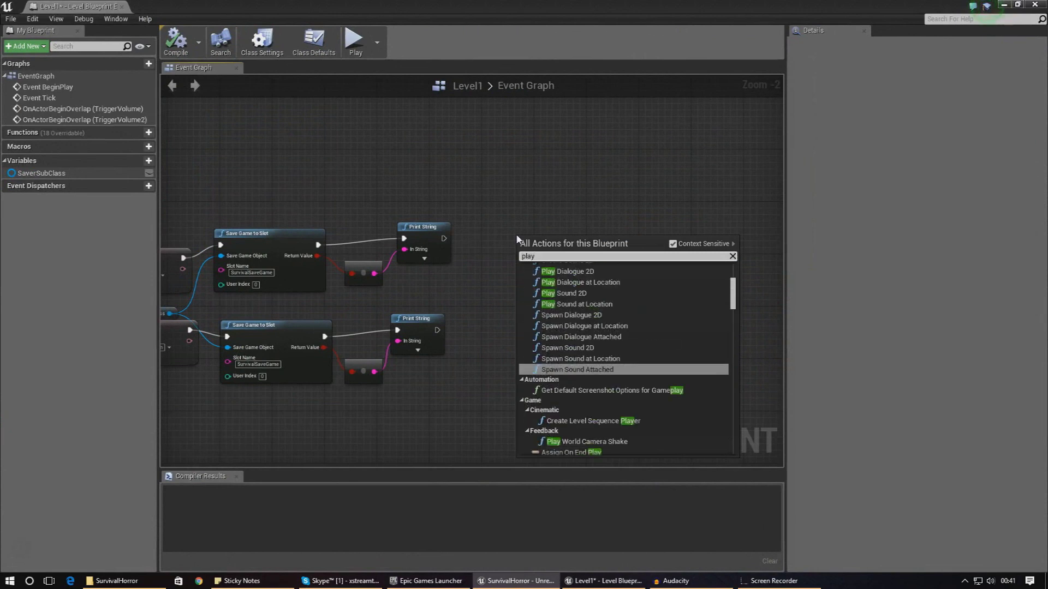
scroll(617, 375, up, 1)
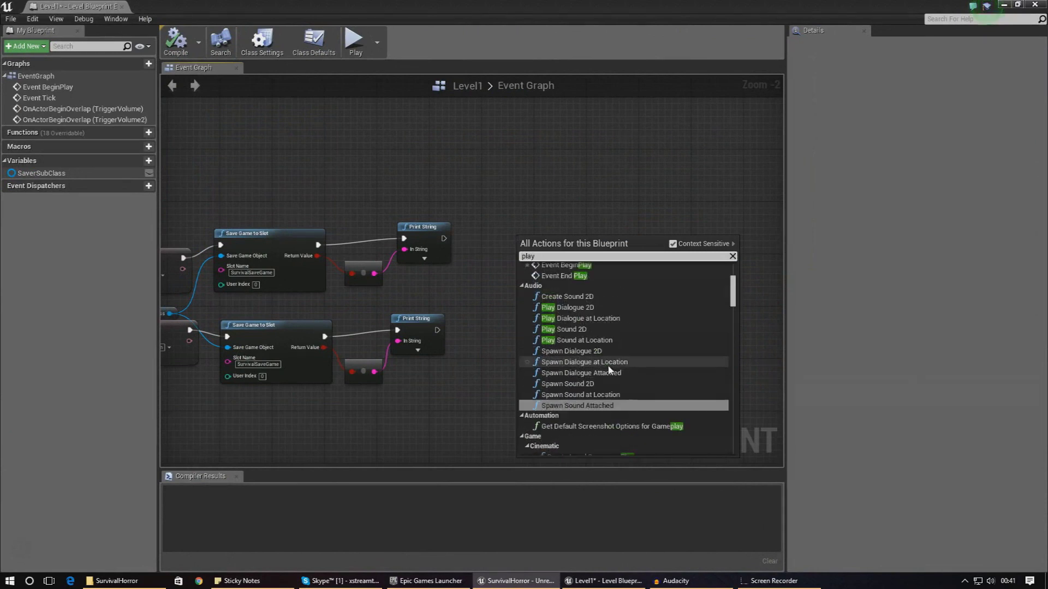
scroll(599, 355, up, 5)
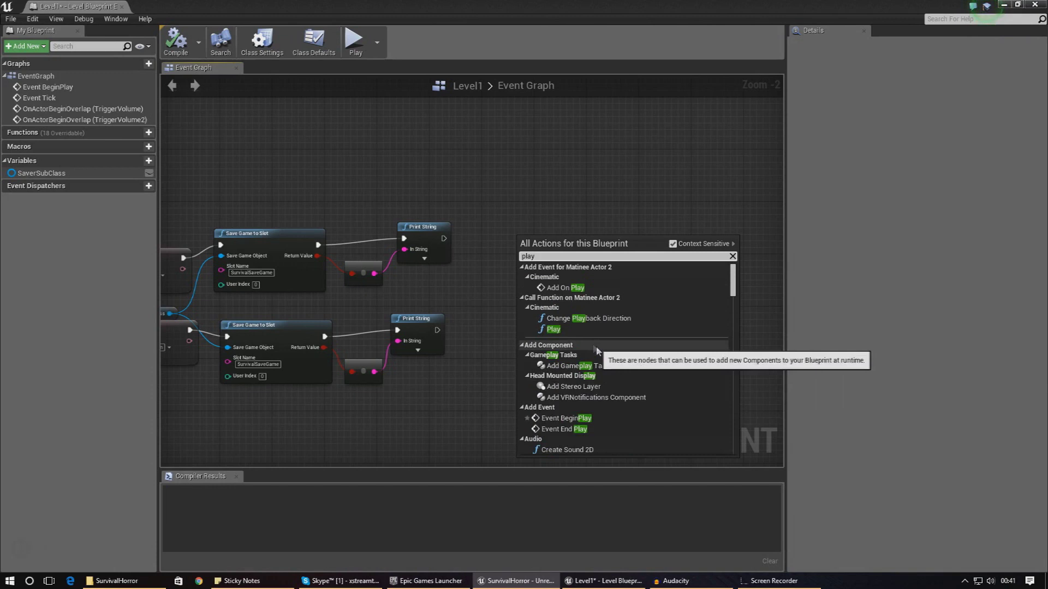
click(554, 330)
Step: Connect both final Print String nodes to the MatineeActor2 Play node and arrange its reference node below them
drag(526, 248, 565, 300)
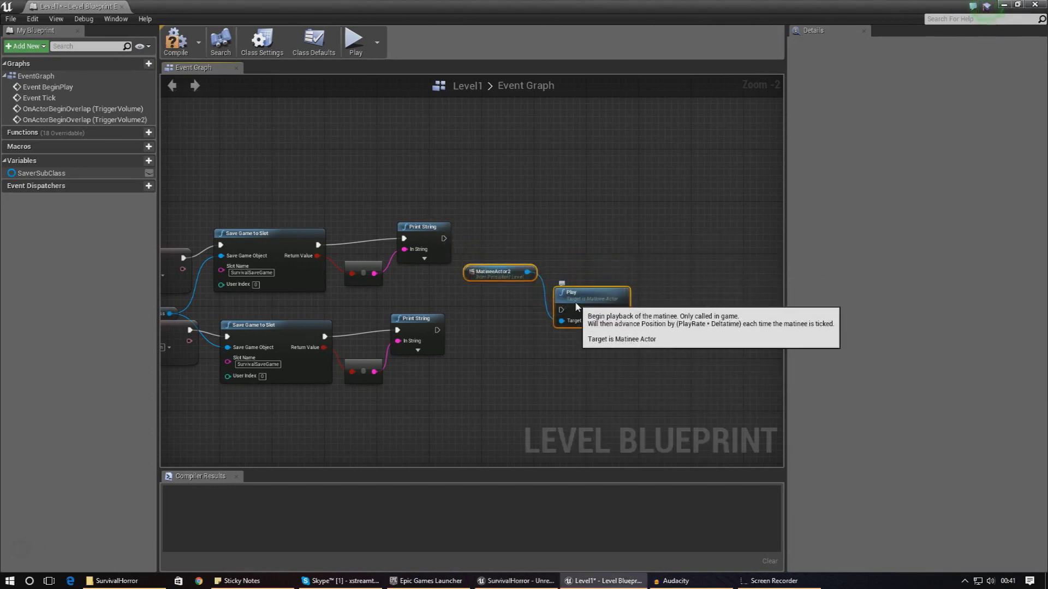
drag(437, 330, 443, 240)
drag(474, 280, 428, 398)
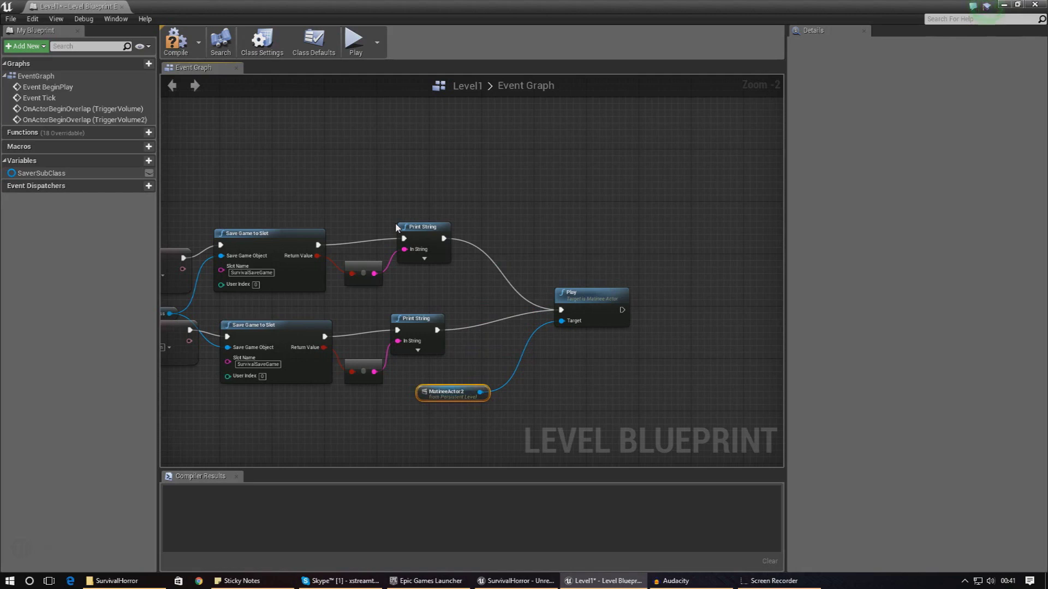
Step: Review the door event chain from the MatineeActor1 Play node through to the new MatineeActor2 Play node
scroll(474, 315, down, 4)
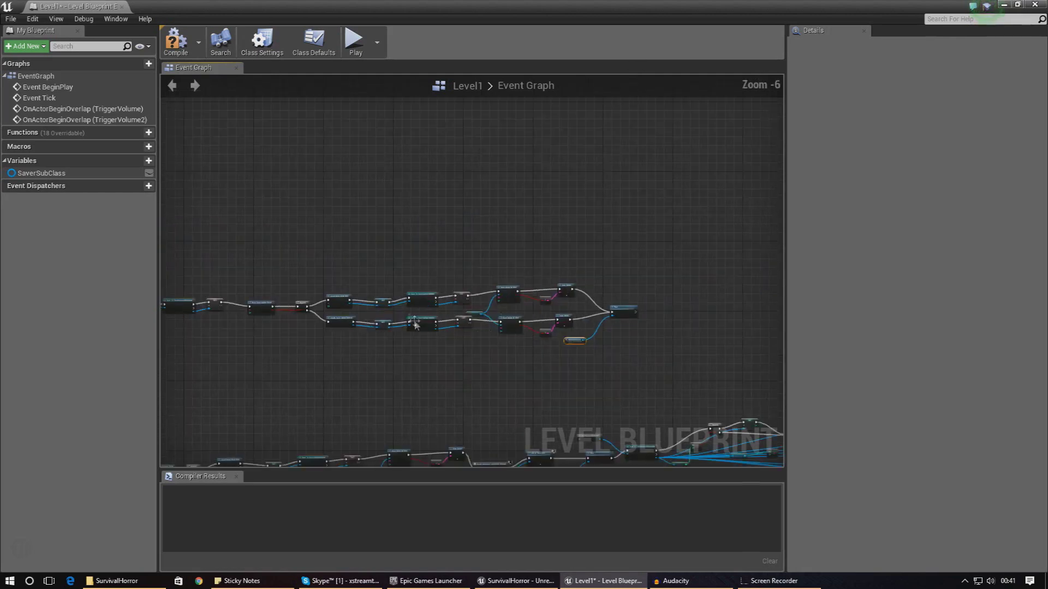
right_drag(334, 279, 455, 288)
scroll(436, 281, up, 1)
scroll(436, 280, up, 2)
right_drag(397, 308, 345, 309)
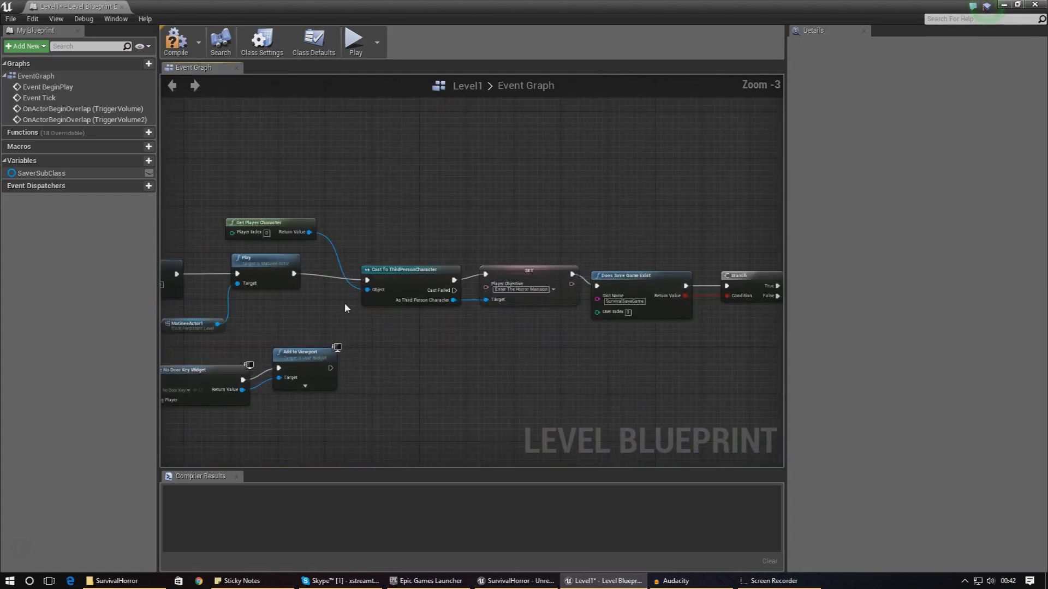
right_drag(246, 289, 365, 281)
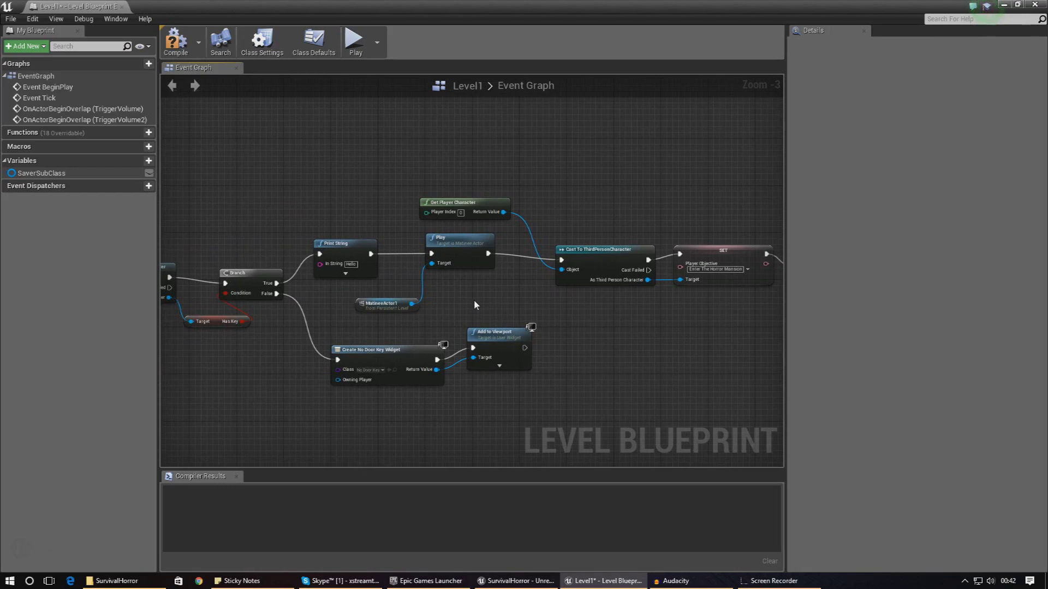
click(458, 259)
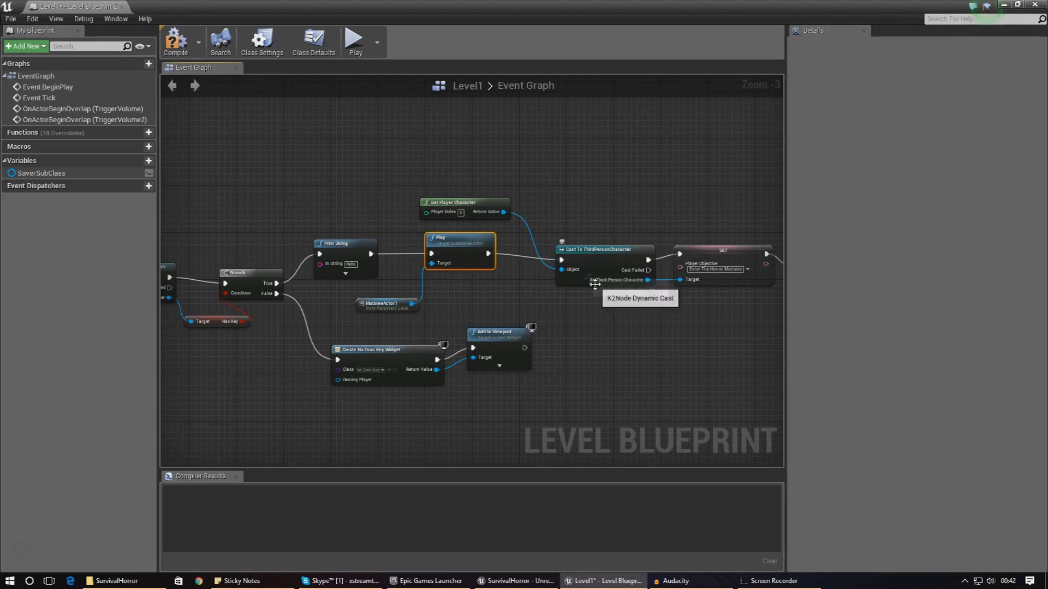
drag(487, 254, 513, 260)
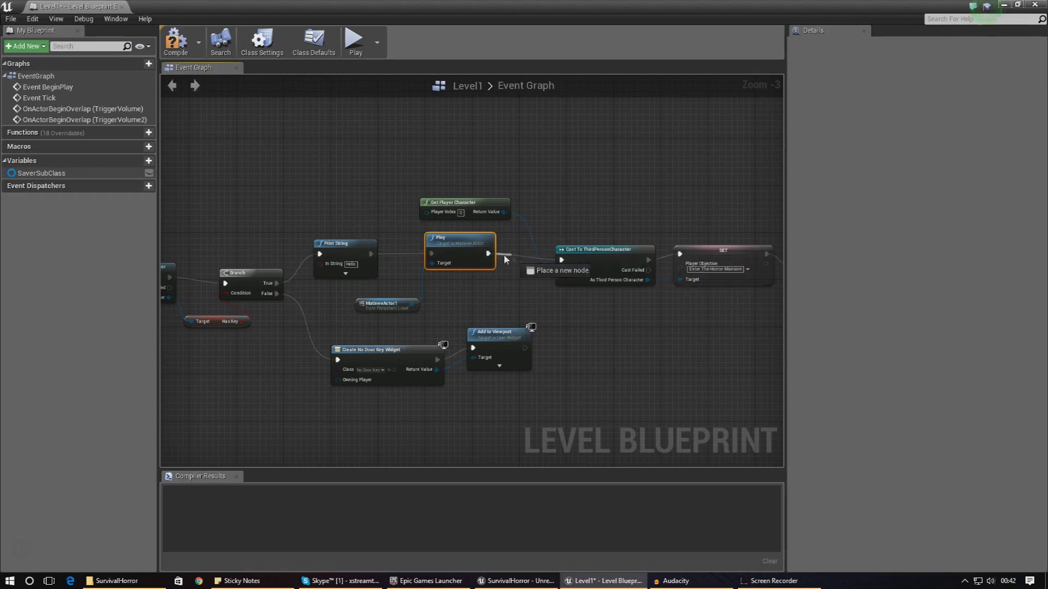
drag(587, 249, 536, 237)
right_drag(737, 166, 327, 212)
right_drag(577, 209, 320, 222)
right_drag(673, 241, 432, 229)
right_drag(722, 218, 482, 209)
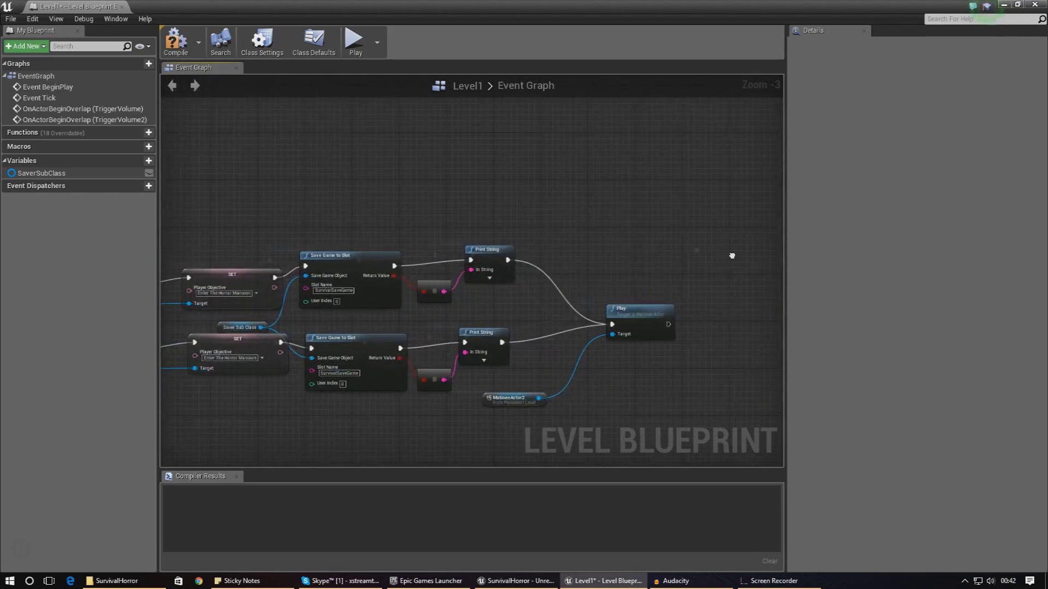
right_drag(739, 257, 598, 235)
Step: Add a Play Sound 2D node after the MatineeActor2 Play node and align it with the chain
scroll(596, 309, up, 3)
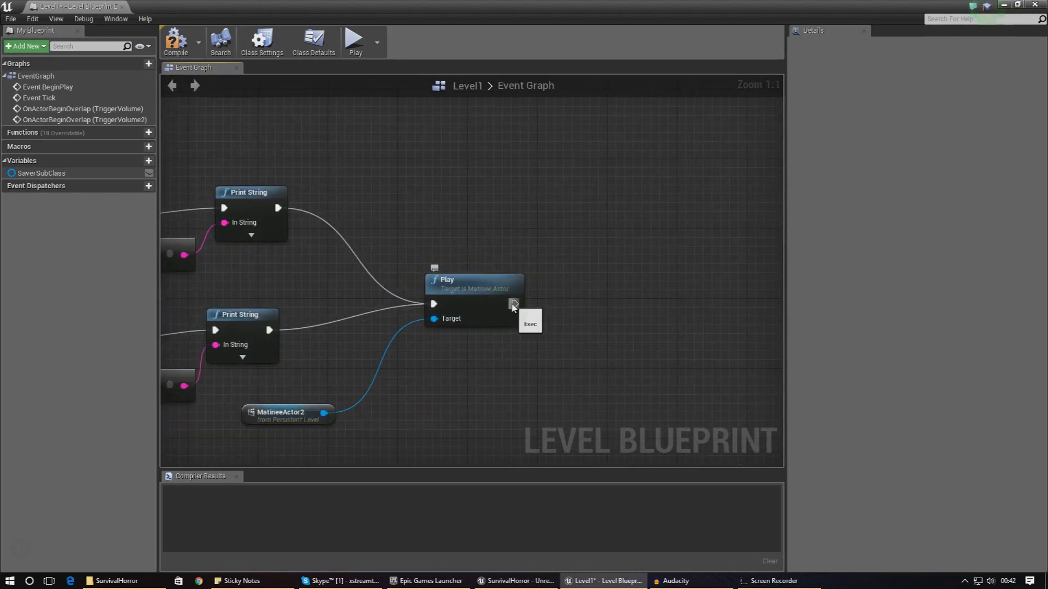
drag(508, 308, 560, 296)
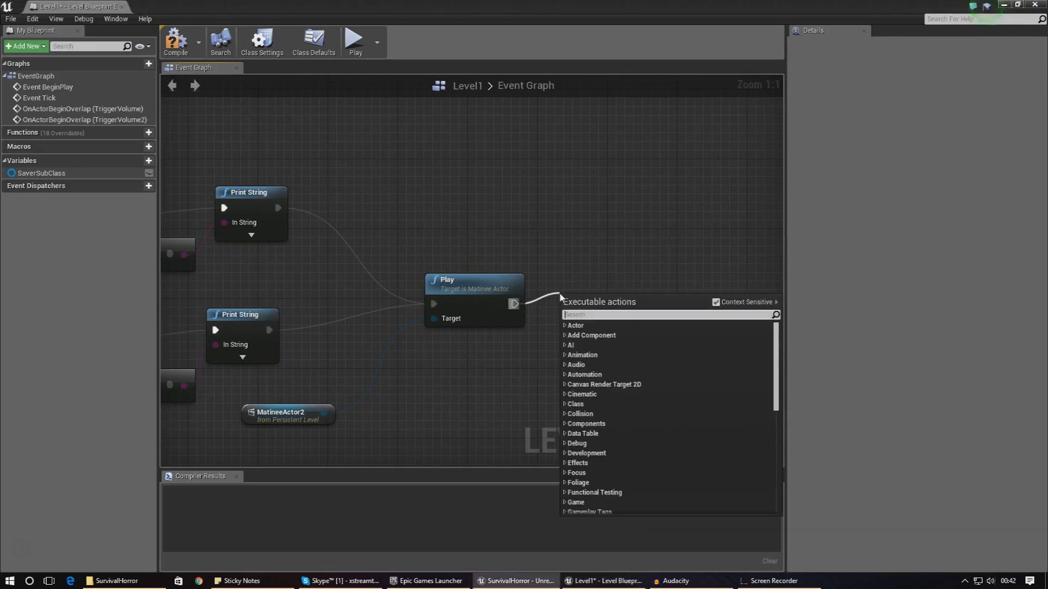
text(play sound)
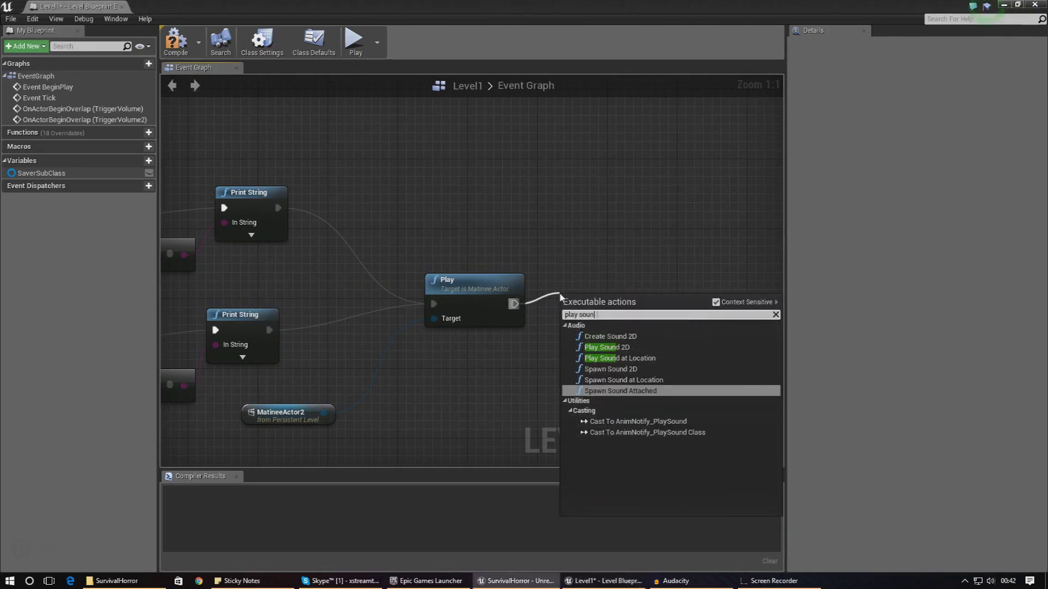
key(Up)
key(Up)
key(Up)
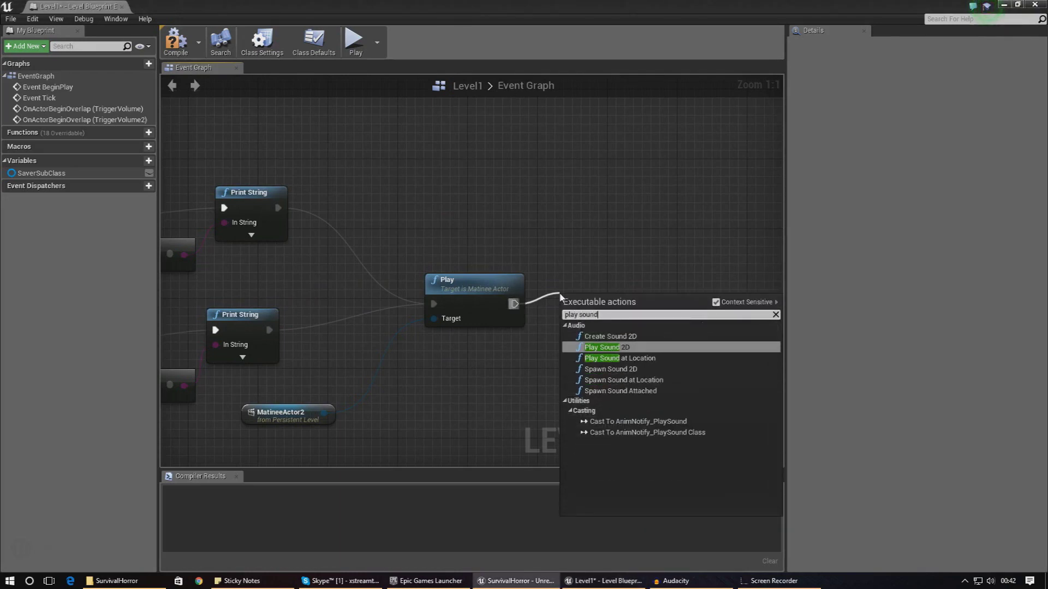
key(Return)
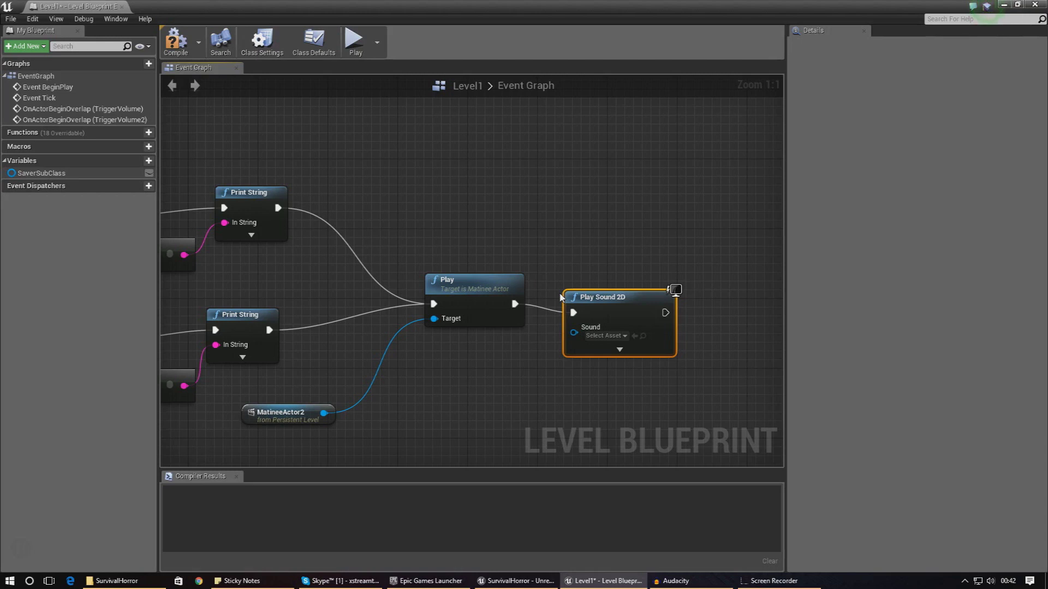
drag(565, 300, 574, 283)
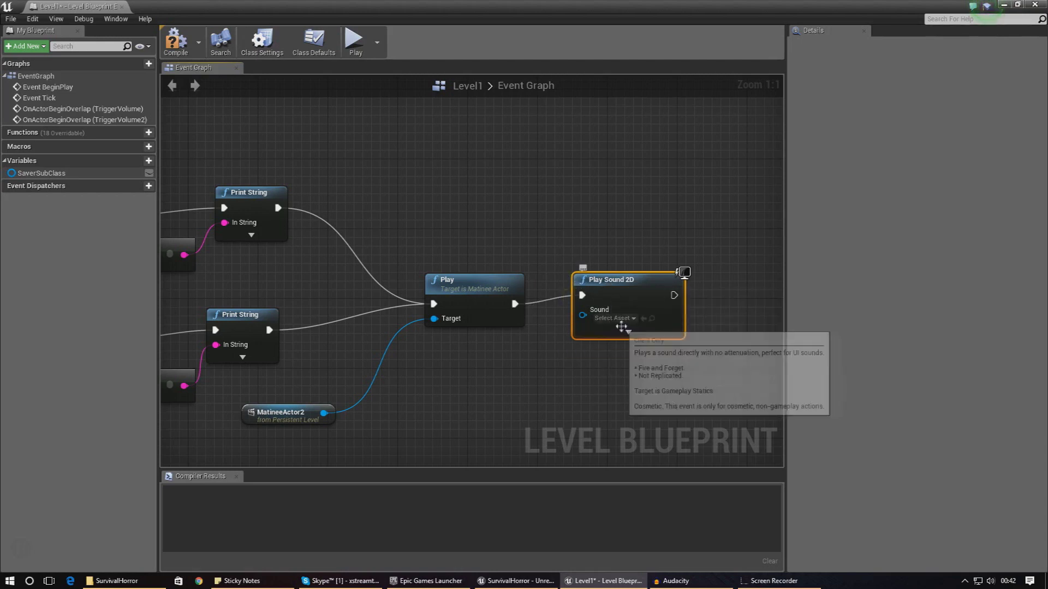
Step: Assign the Jumpscare sound from the Textures folder to the Play Sound 2D node
click(616, 319)
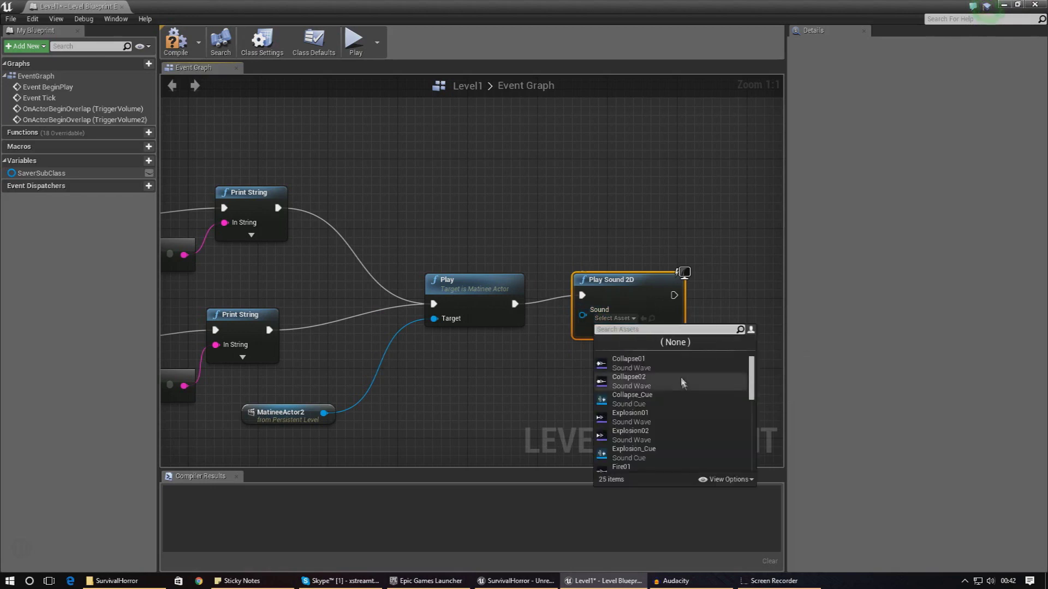
drag(508, 8, 409, 138)
click(806, 462)
right_drag(427, 333, 343, 239)
right_drag(486, 293, 322, 237)
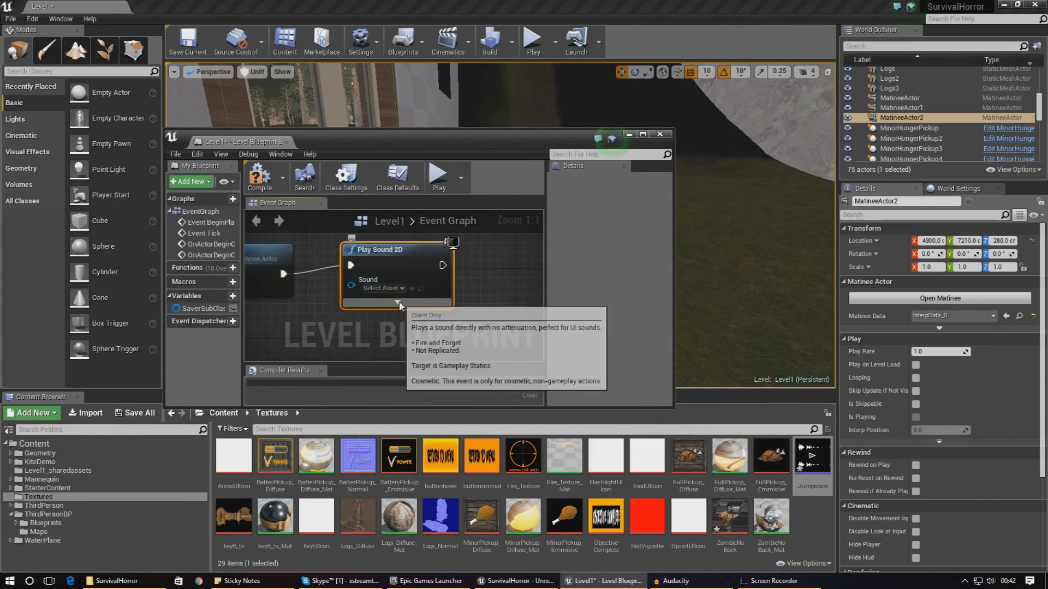
click(411, 288)
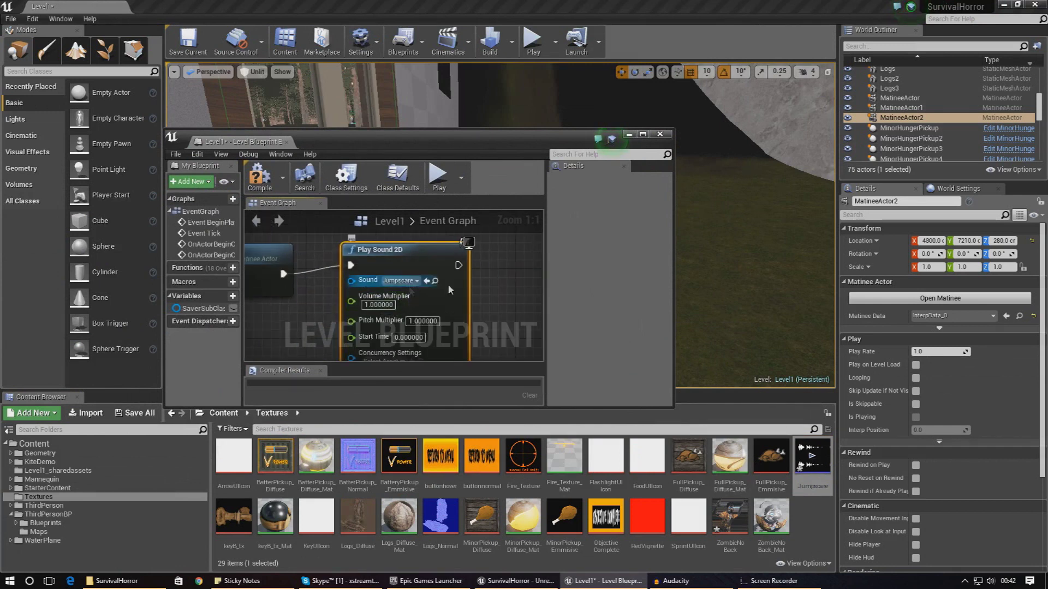
right_drag(462, 331, 490, 293)
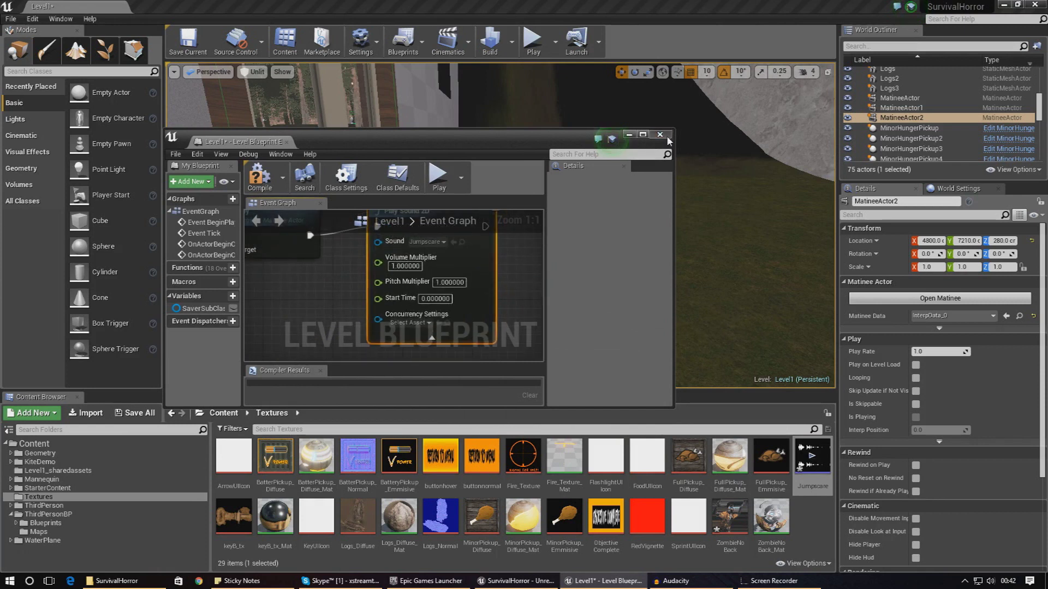
Step: Close the Level Blueprint, play the level in the viewport and collect the three log pickups
click(287, 143)
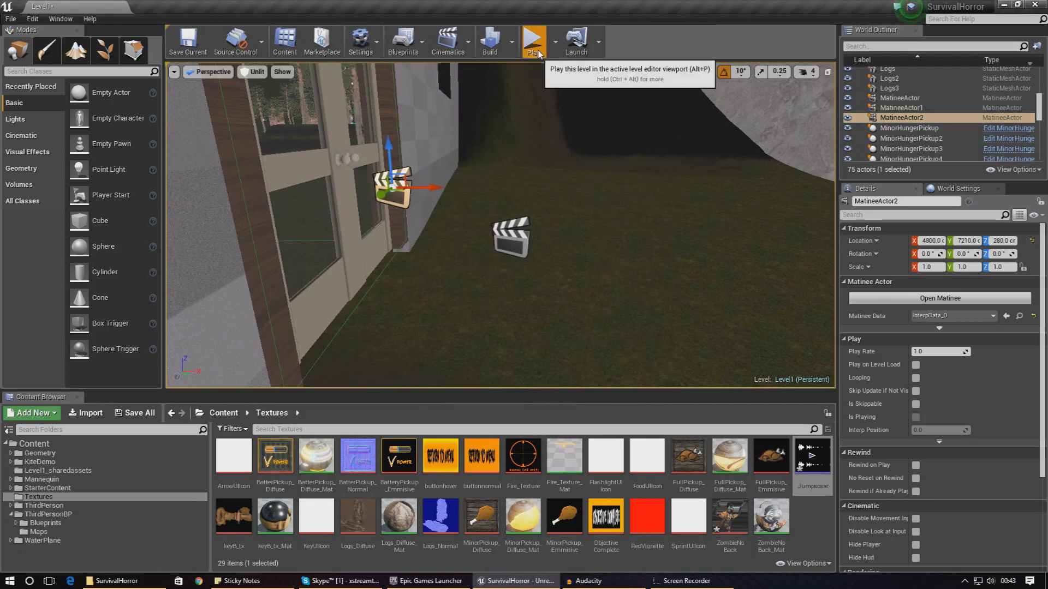
click(538, 54)
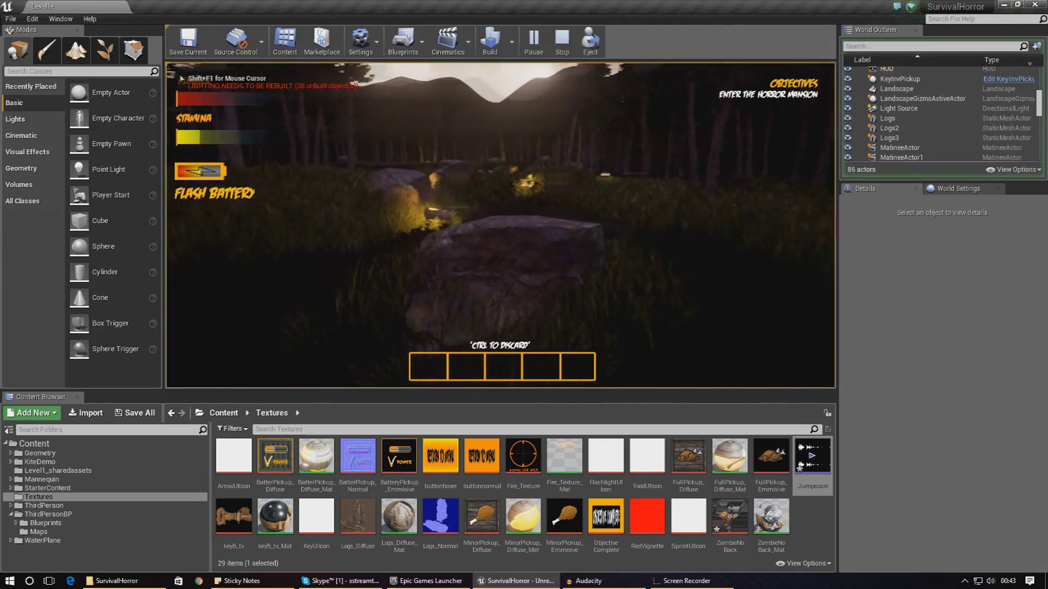
key(w)
key(shift)
key(e)
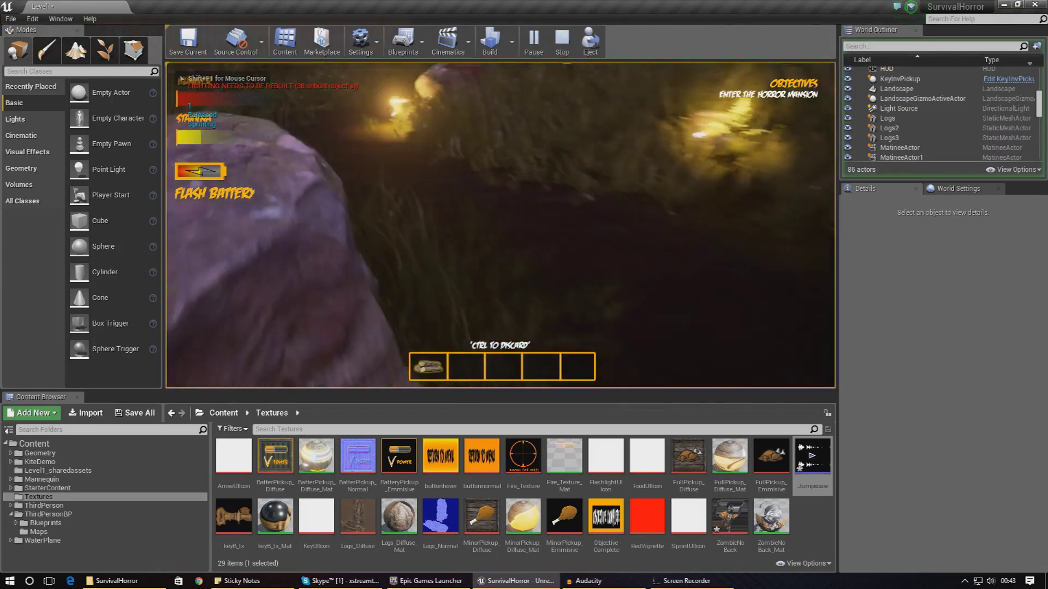
key(w)
key(shift)
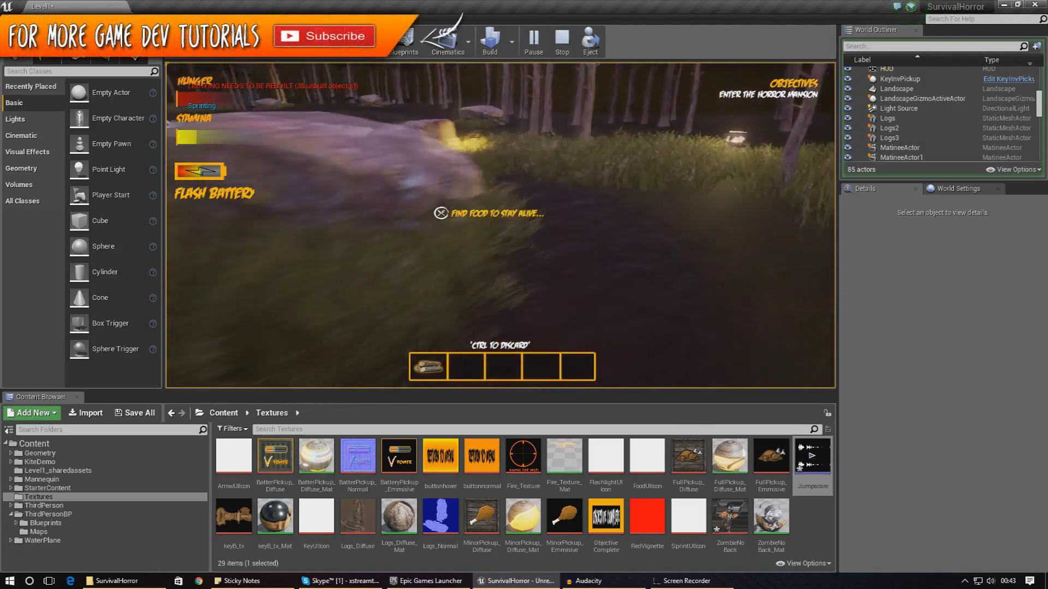
key(w)
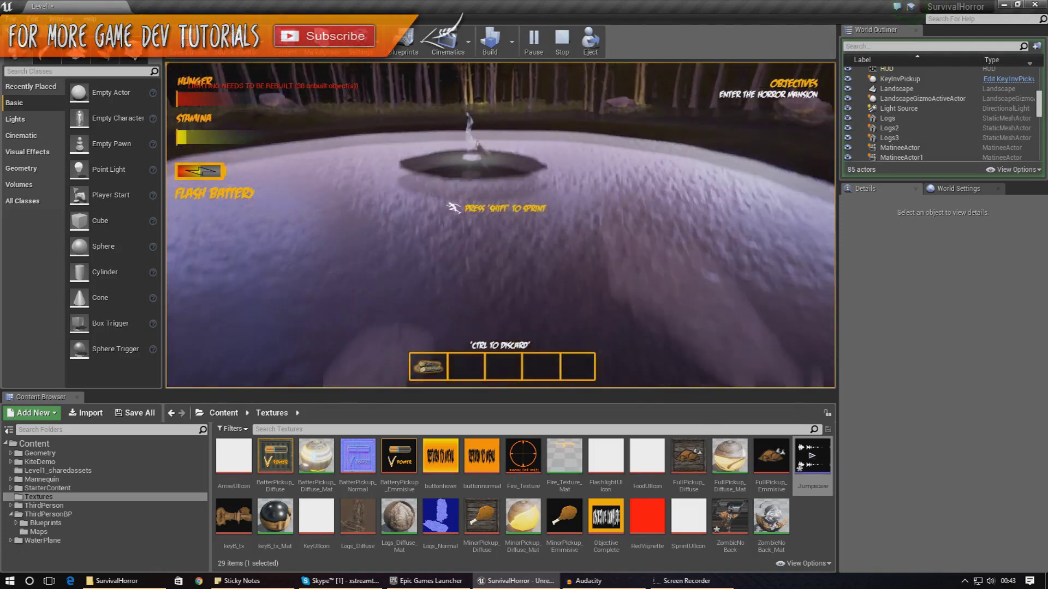
key(w)
key(e)
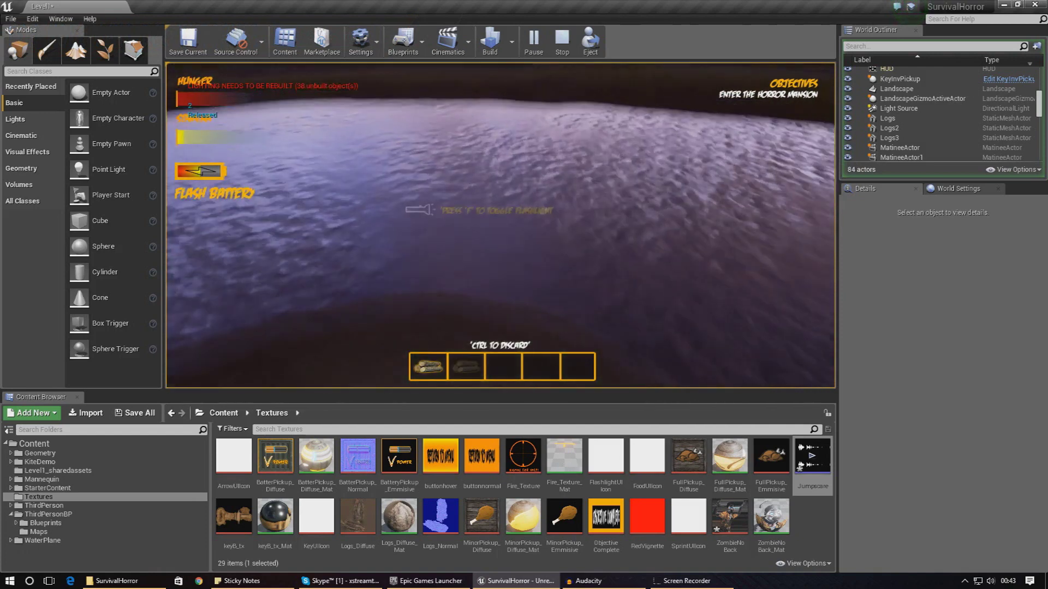
key(w)
key(shift)
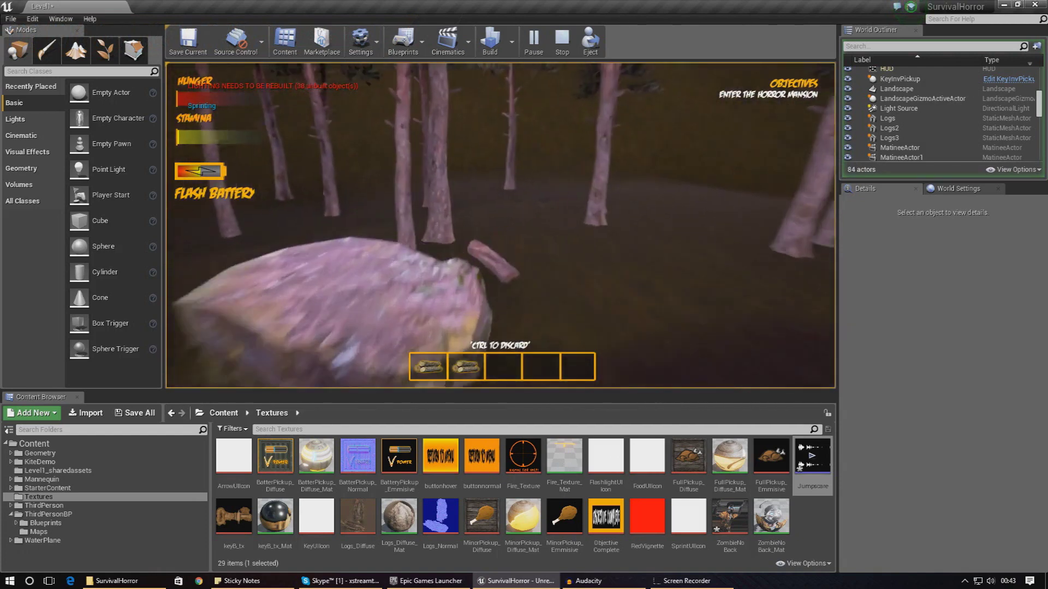
key(w)
key(shift)
key(e)
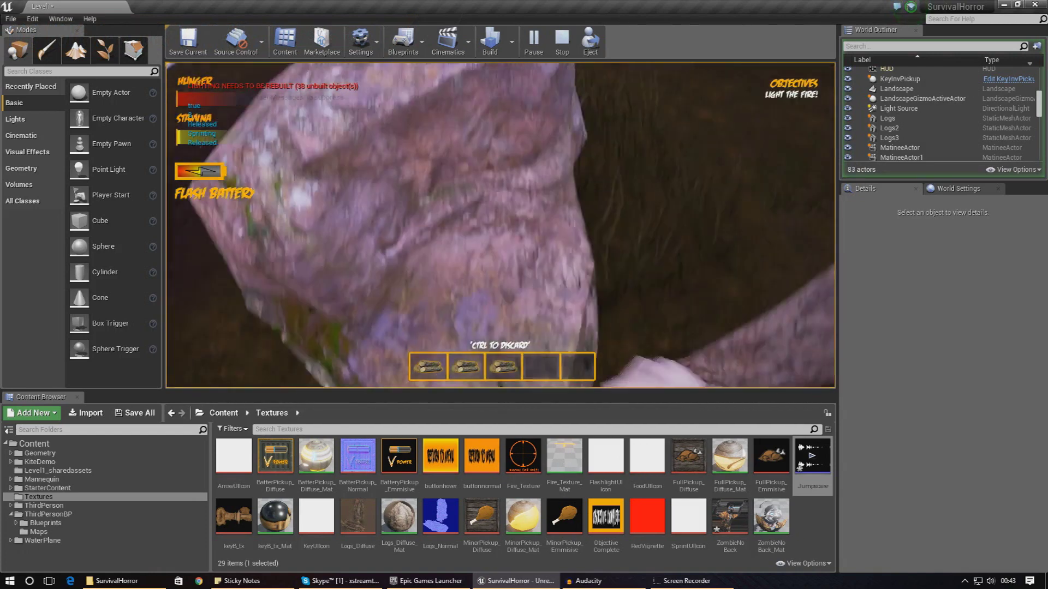
Step: Light the signal fire with the collected logs and pick up the hexagon key in the running game
key(w)
key(shift)
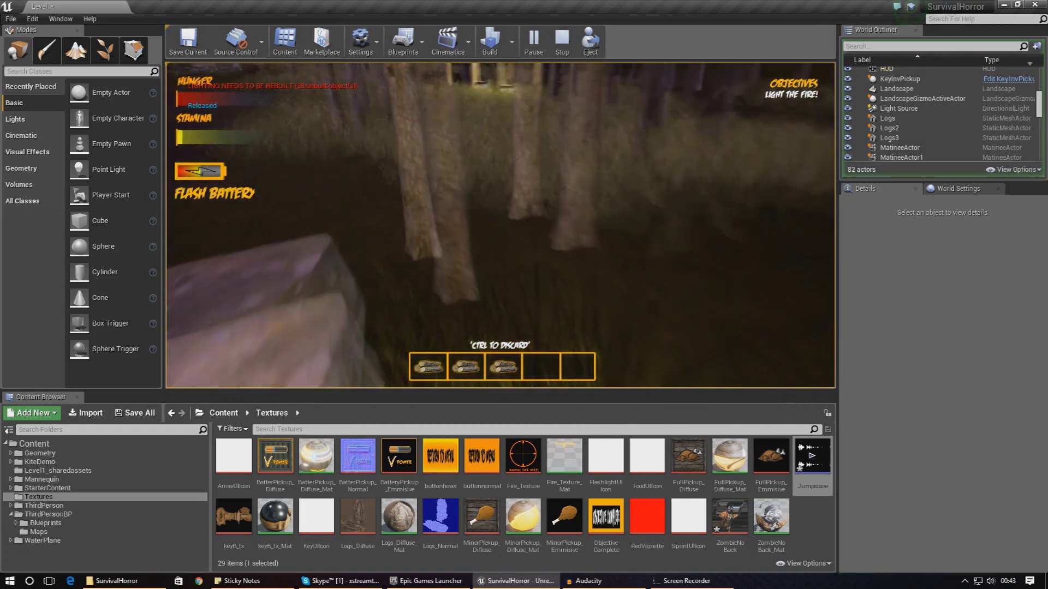
key(shift+w)
key(shift+w)
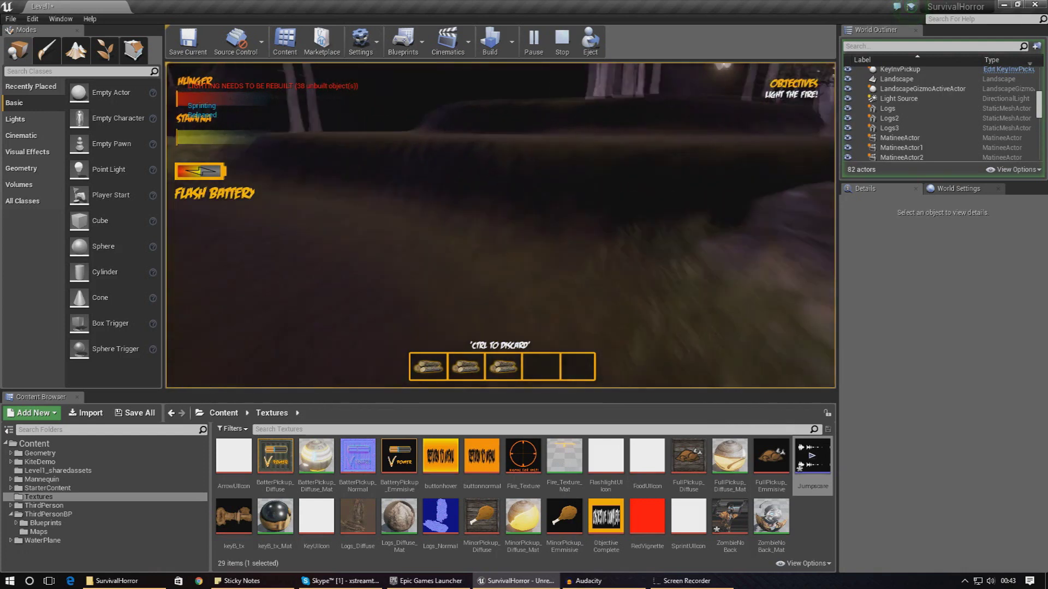
key(w)
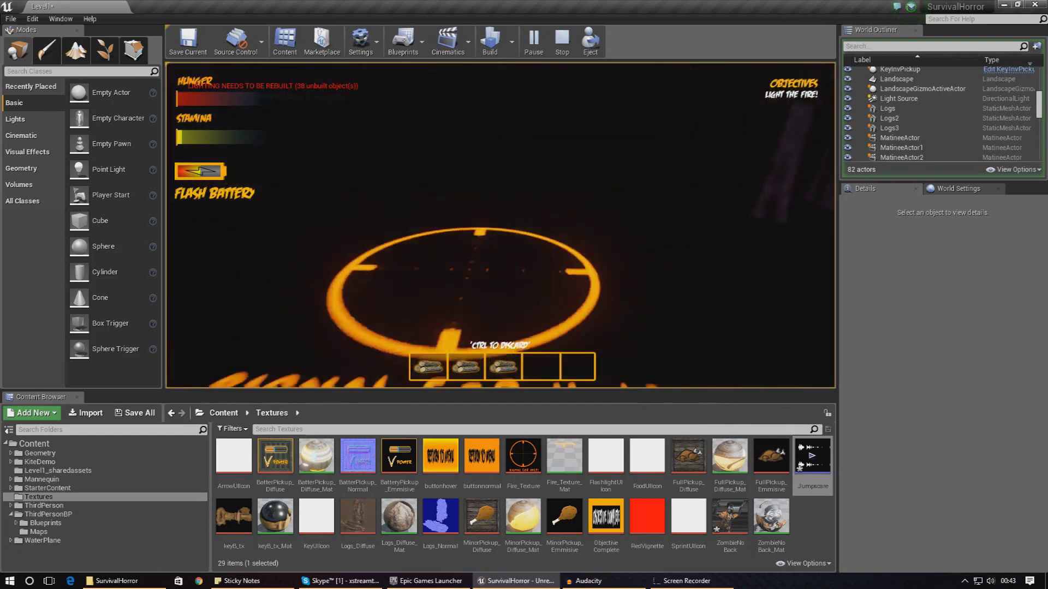
key(shift+w)
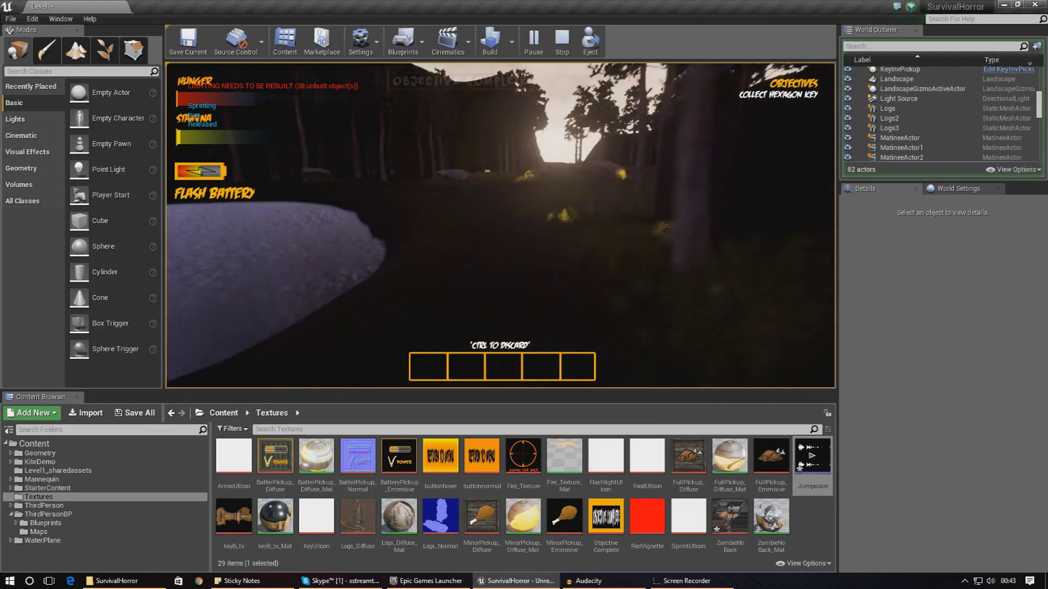
key(w)
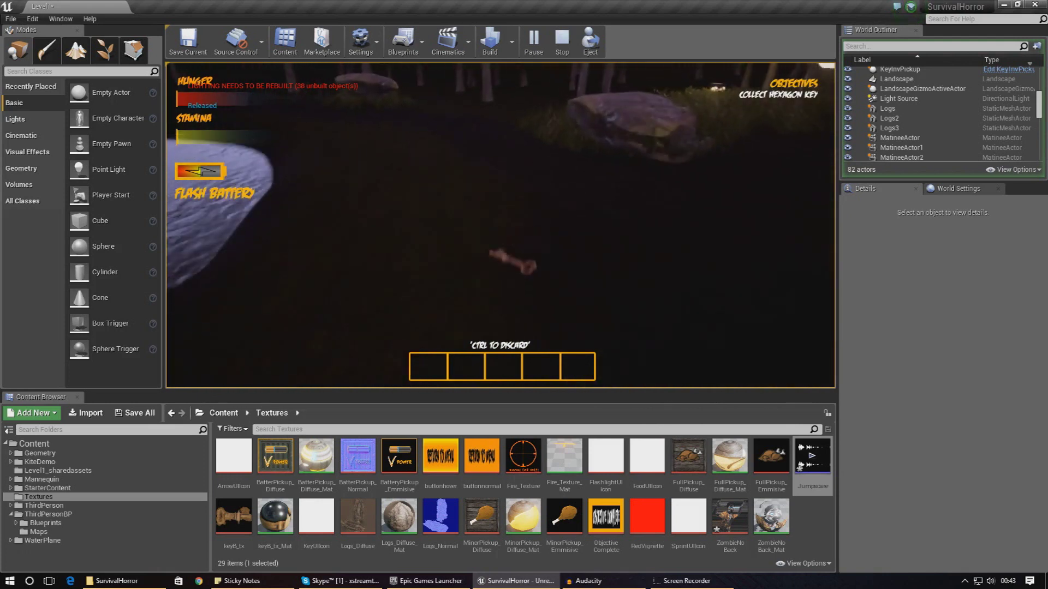
key(shift+w)
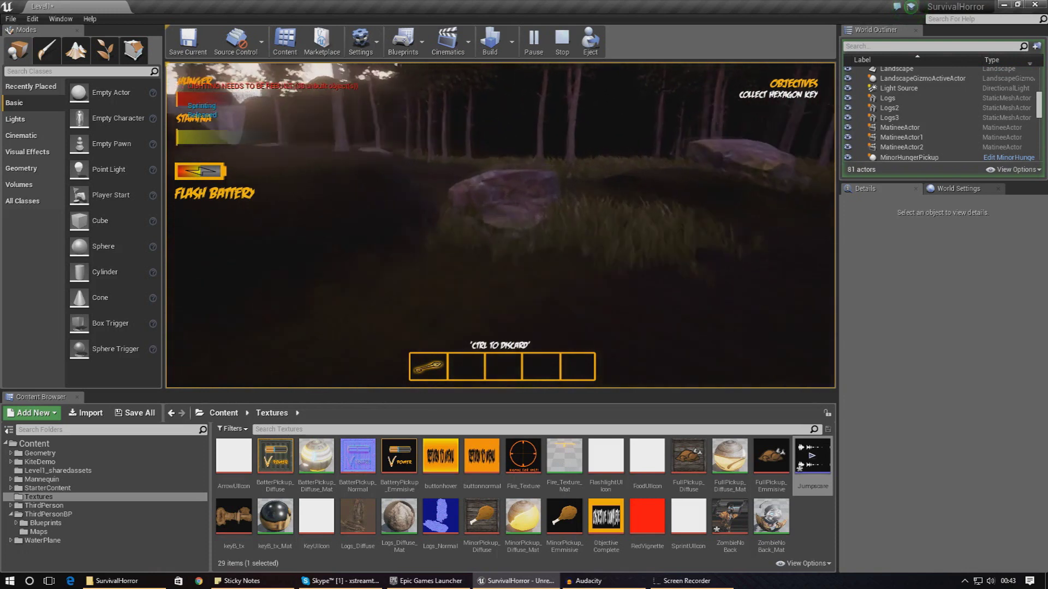
Step: Turn on the flashlight in the running game and search the woods around the signal fire for the hexagon key
key(shift+w)
key(w)
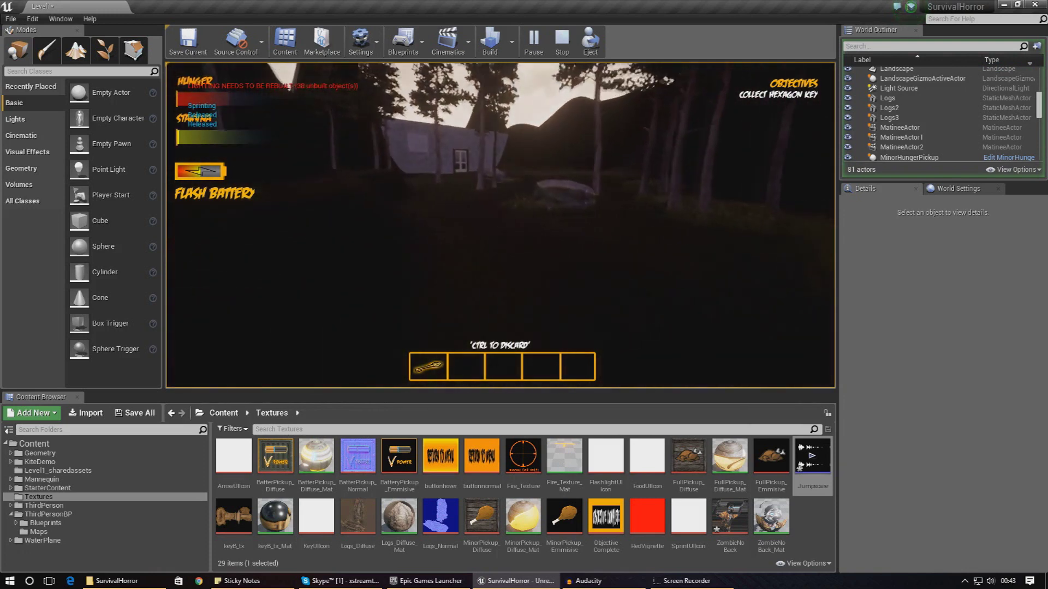
key(f)
key(shift+w)
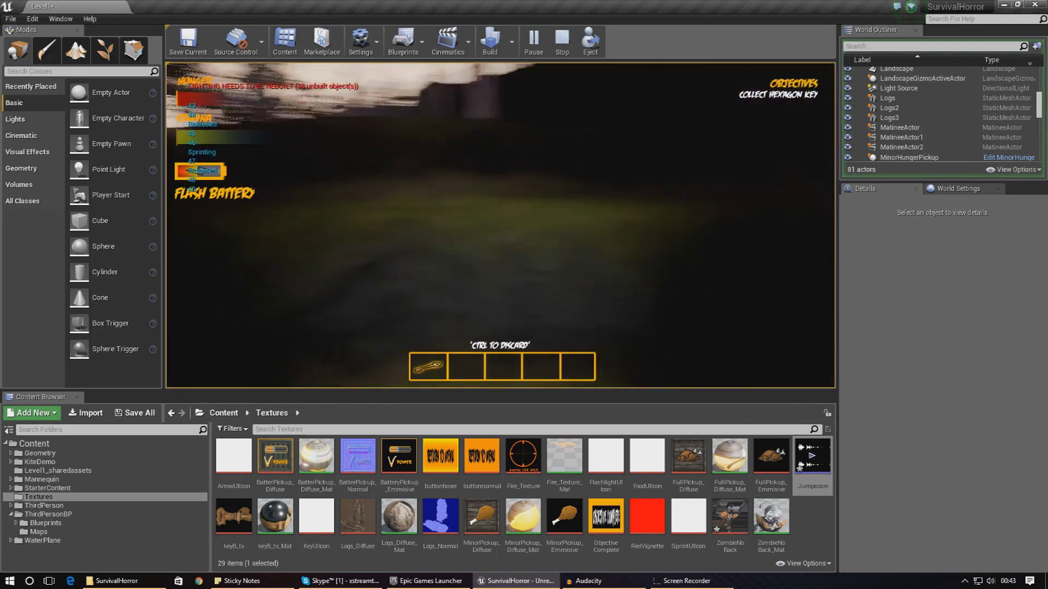
key(shift+w)
key(shift+w)
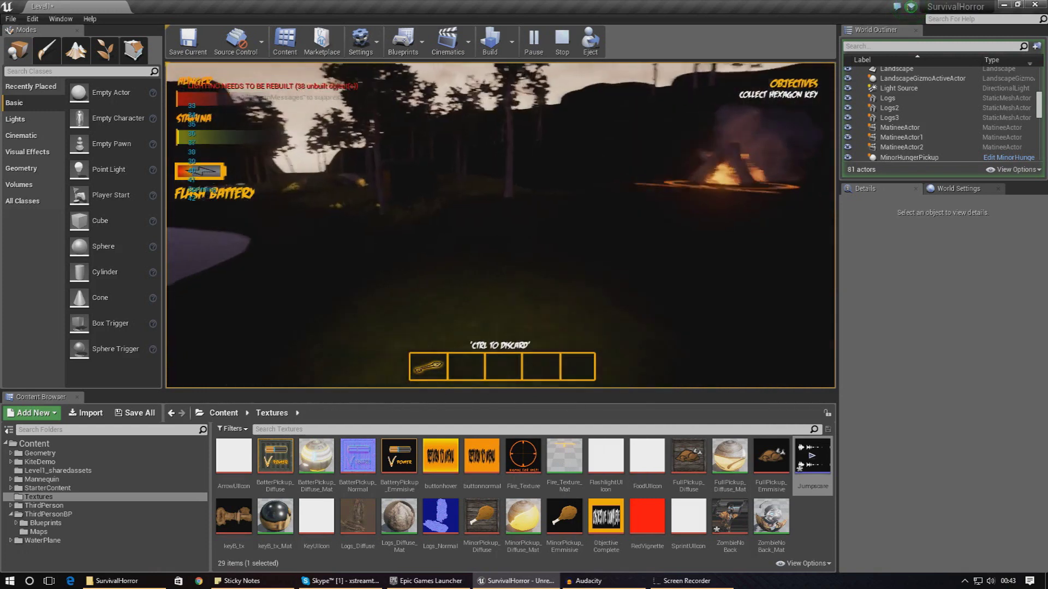
key(shift+w)
key(w)
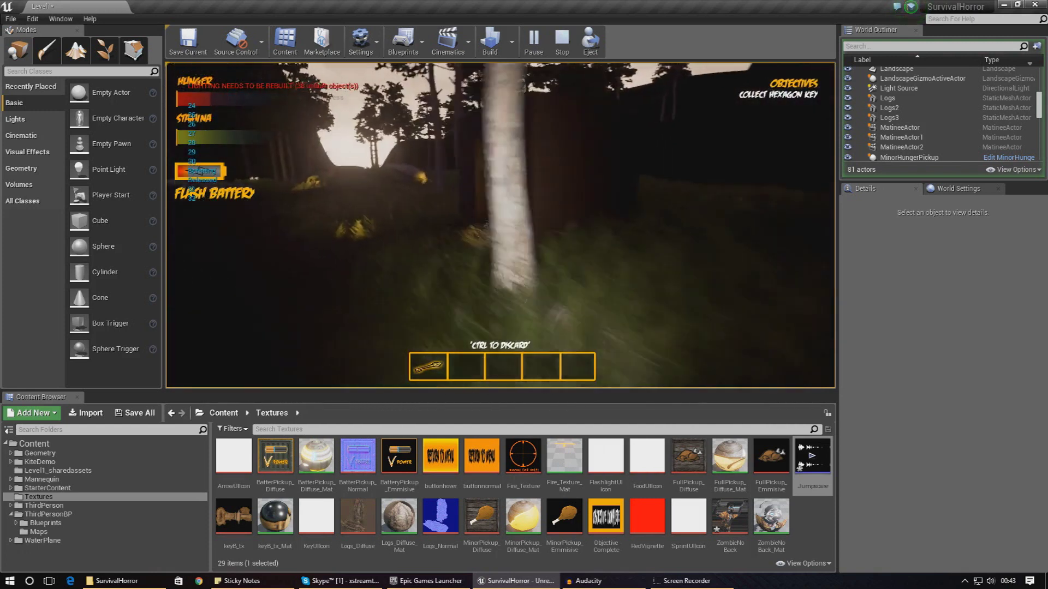
key(shift+w)
key(shift+w)
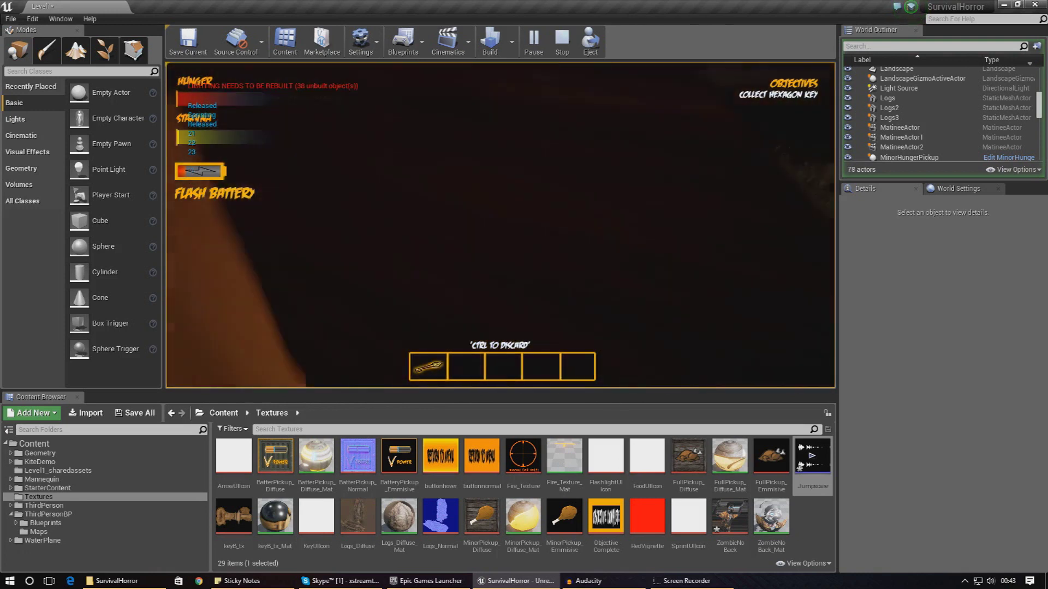
Step: Run back through the forest to the mansion's double doors and walk into them to trigger the zombie jumpscare
key(shift+w)
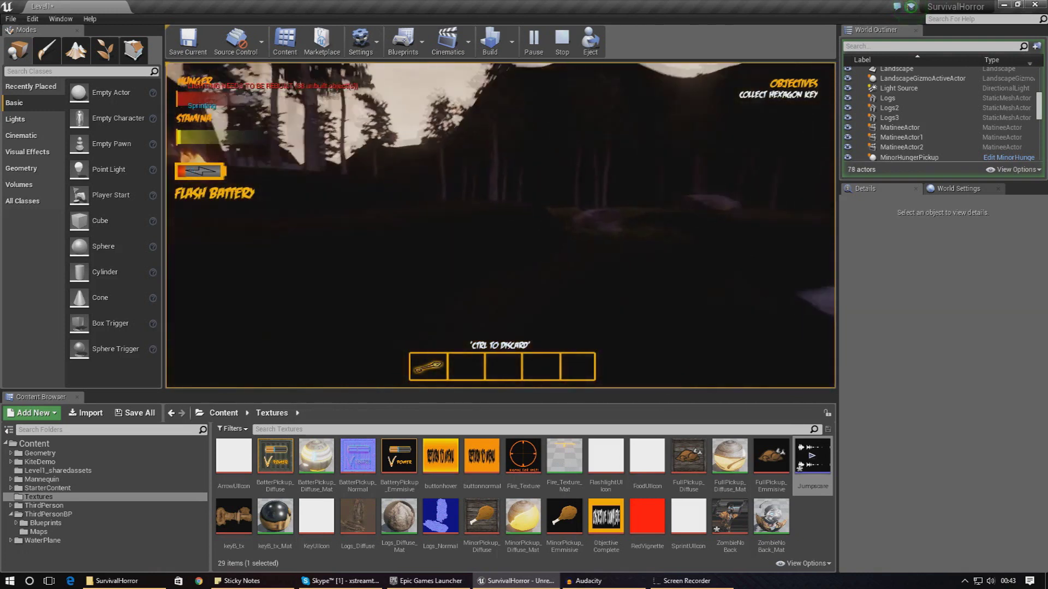
key(shift+w)
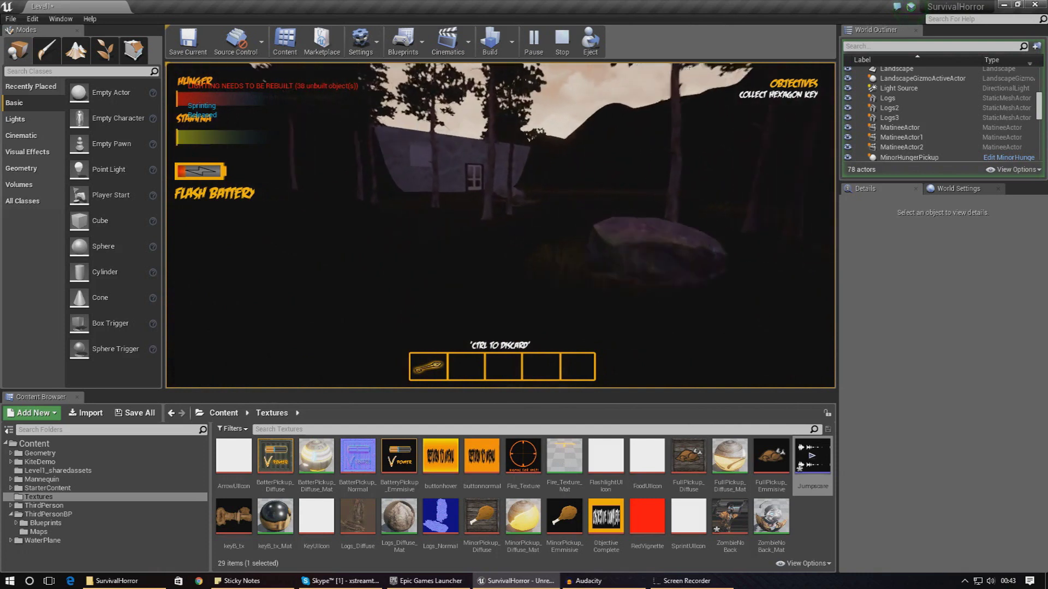
key(shift+w)
key(w)
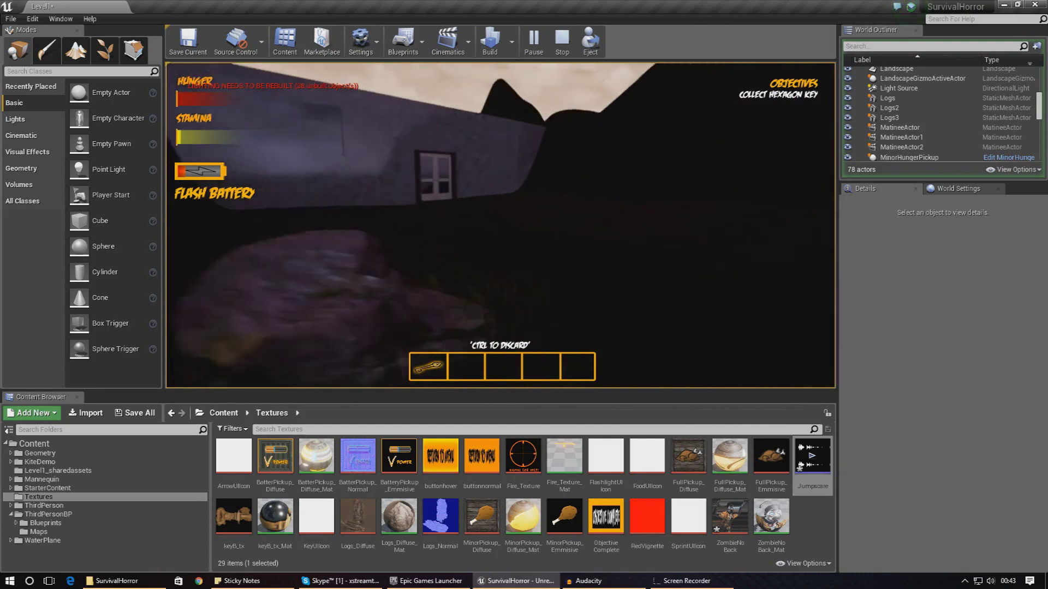
key(w)
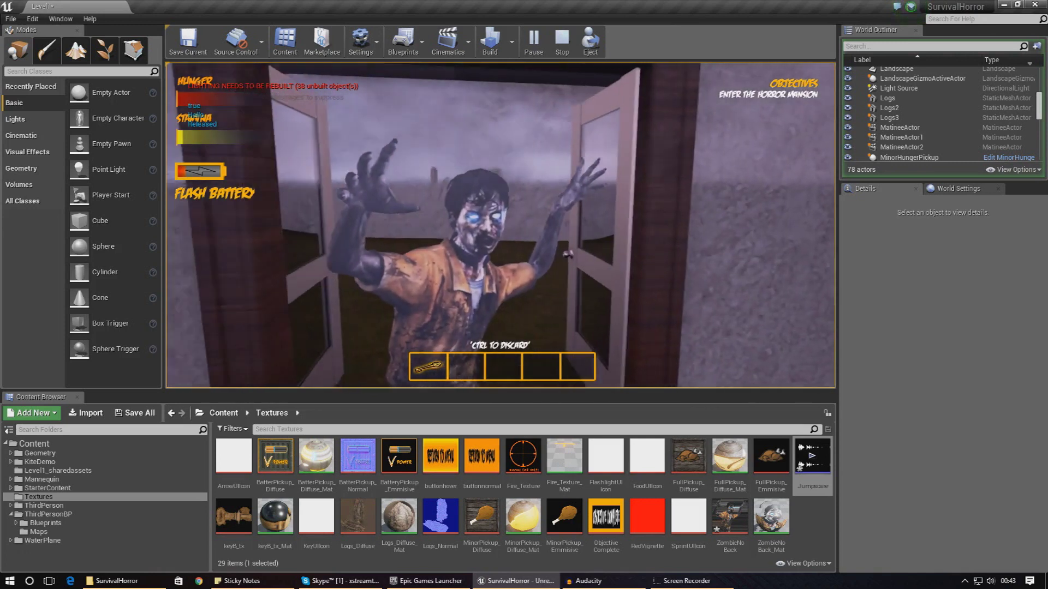
Step: Walk back and forth at the open doors to check the zombie's behaviour, and end the play session
key(s)
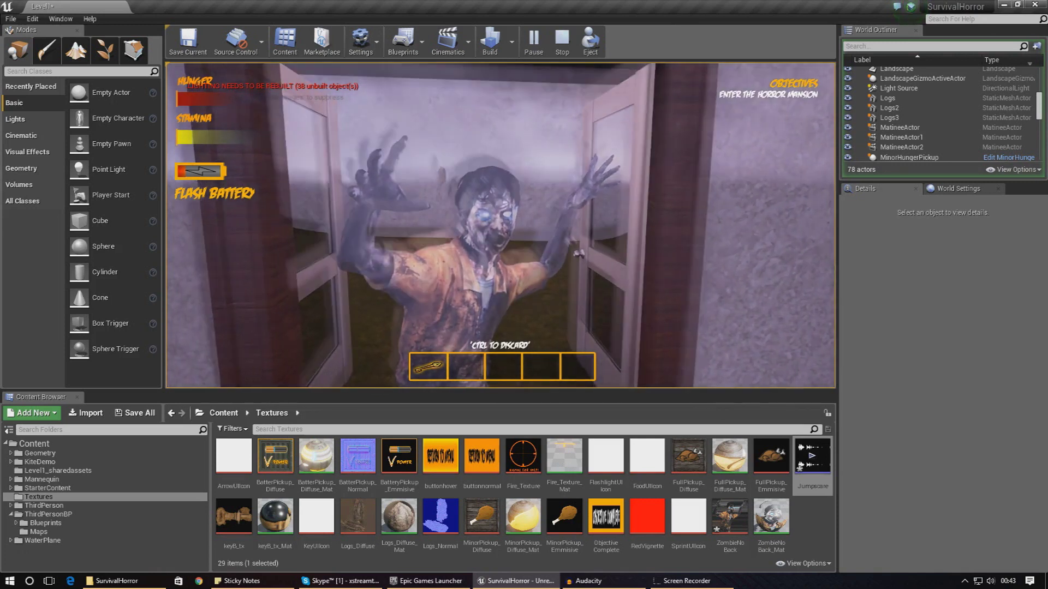
key(w)
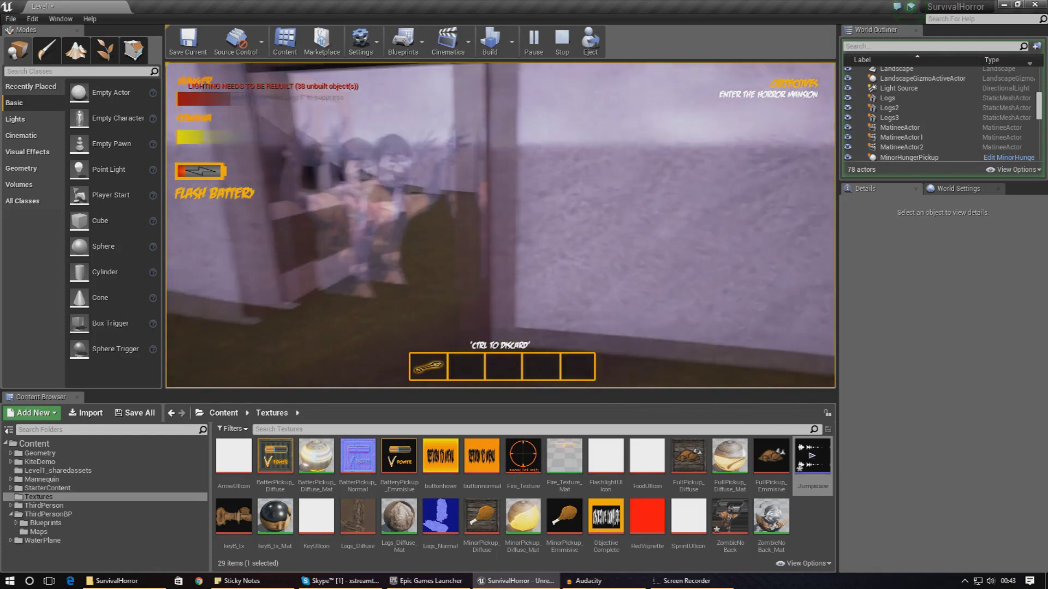
key(s)
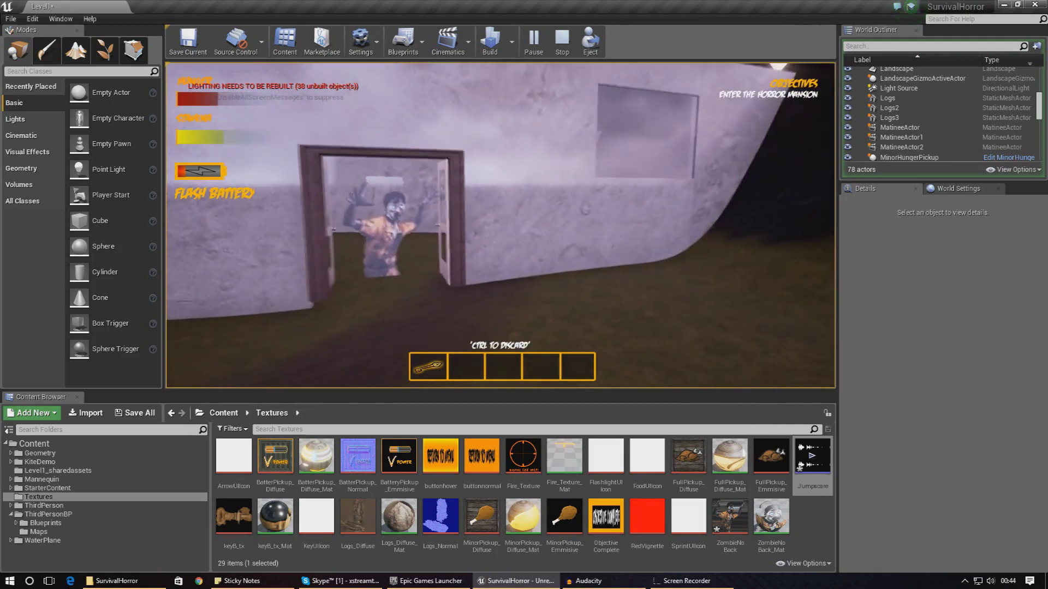
key(shift+F1)
key(Escape)
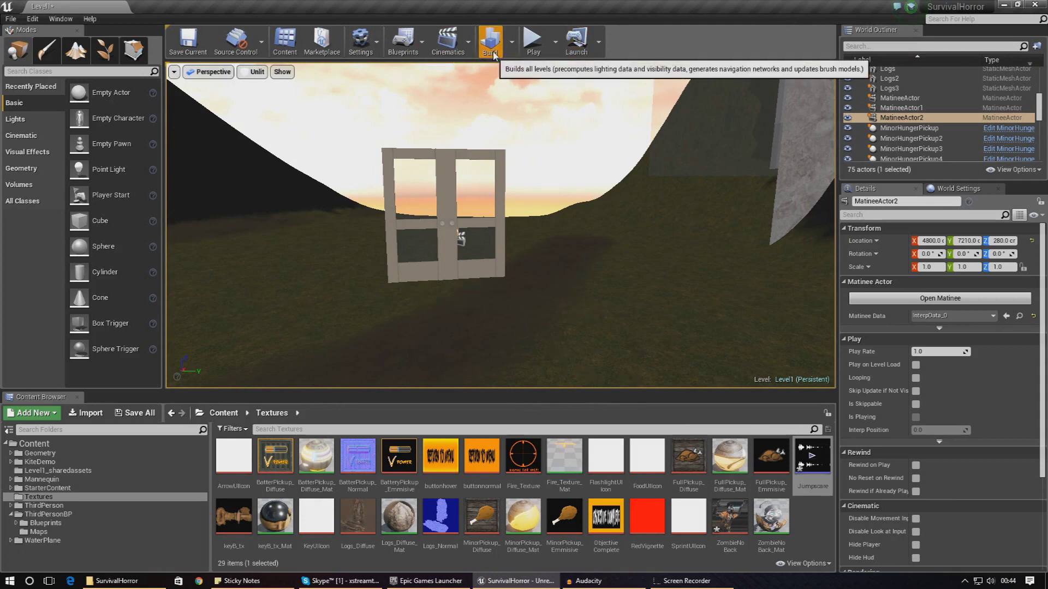
Step: Open the Level Blueprint in a maximized window and add a Branch node beside the MatineeActor2 Play node
click(511, 54)
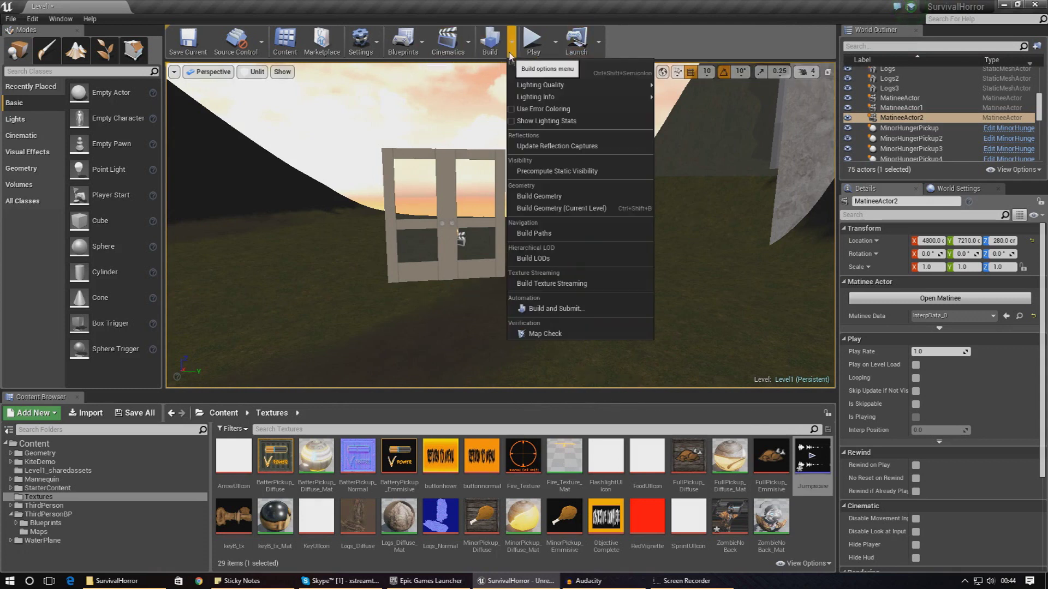
click(407, 39)
click(431, 137)
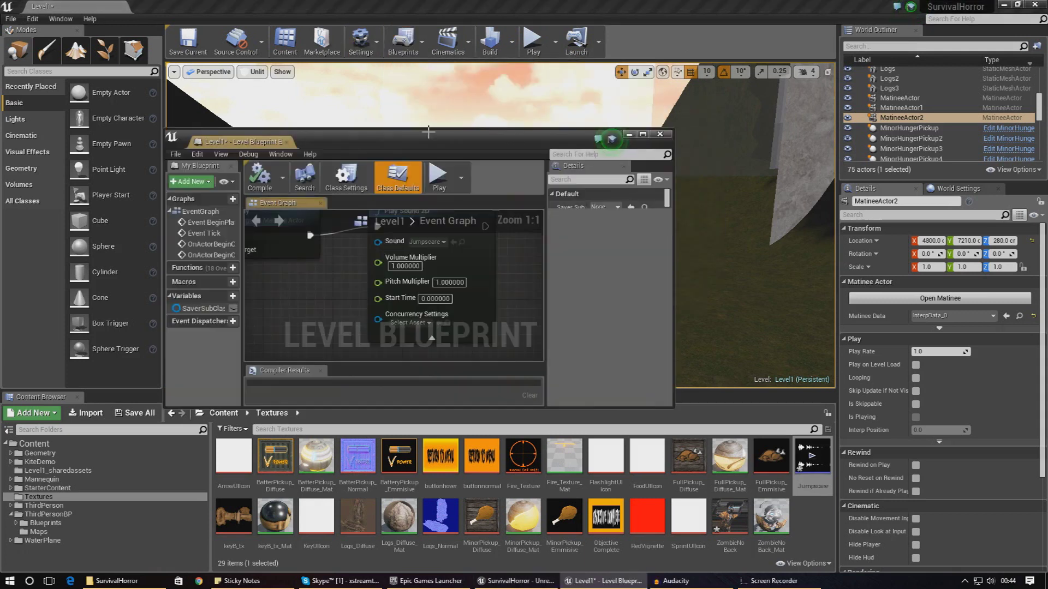
double_click(418, 137)
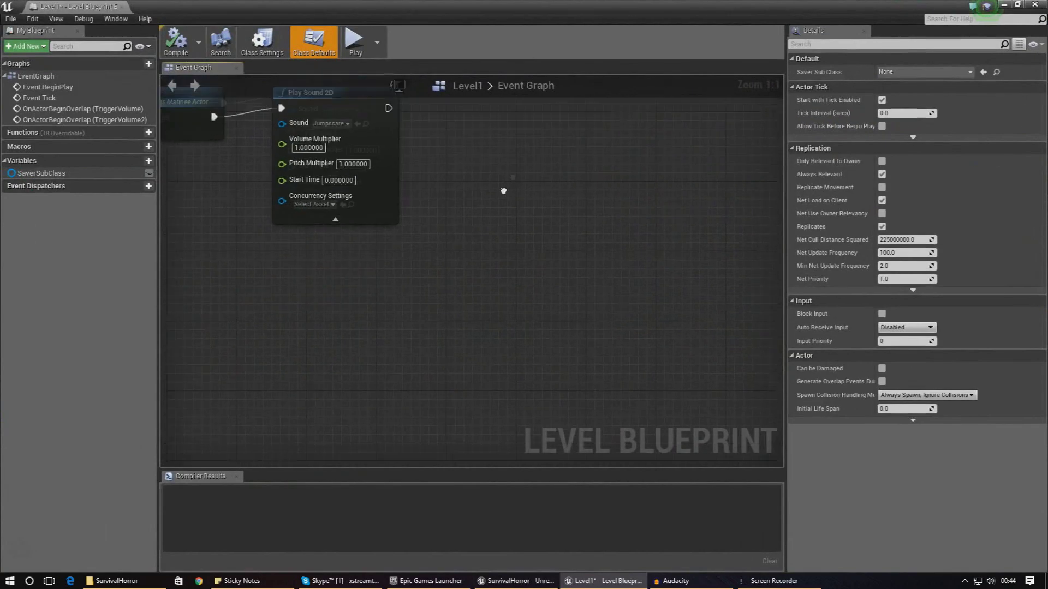
click(382, 324)
click(391, 241)
right_drag(294, 311, 550, 265)
right_click(471, 220)
text(branc)
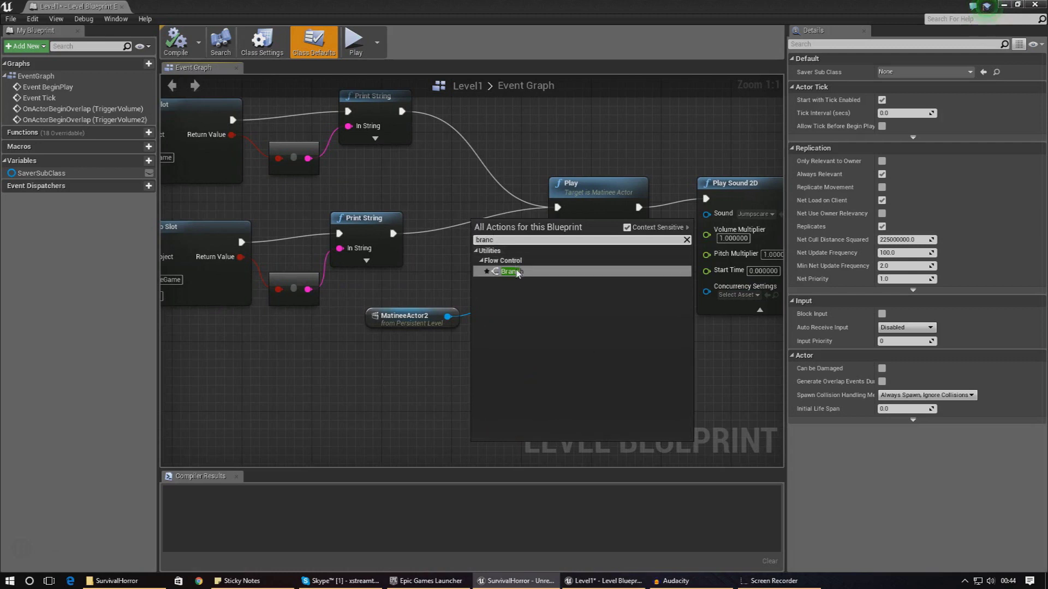
click(513, 271)
Step: Wire both Print String nodes into the Branch and connect its False output to the Play node
drag(524, 244, 473, 189)
drag(394, 233, 453, 191)
drag(453, 190, 400, 115)
right_drag(622, 237, 504, 224)
drag(487, 199, 428, 183)
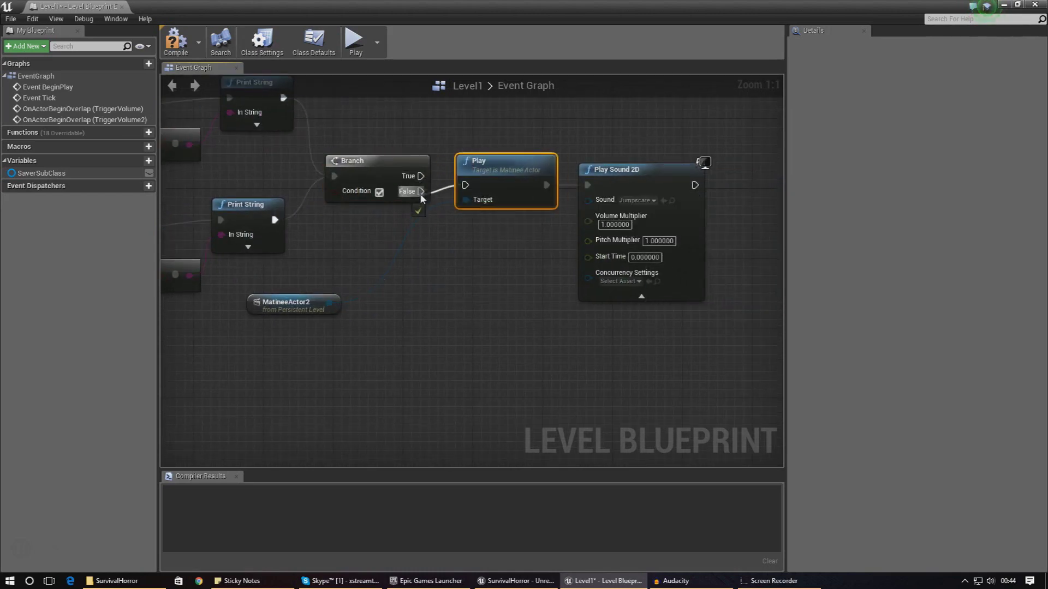
Step: Create a Boolean variable named JumpCompleted in the Level Blueprint and compile
right_drag(496, 250, 360, 235)
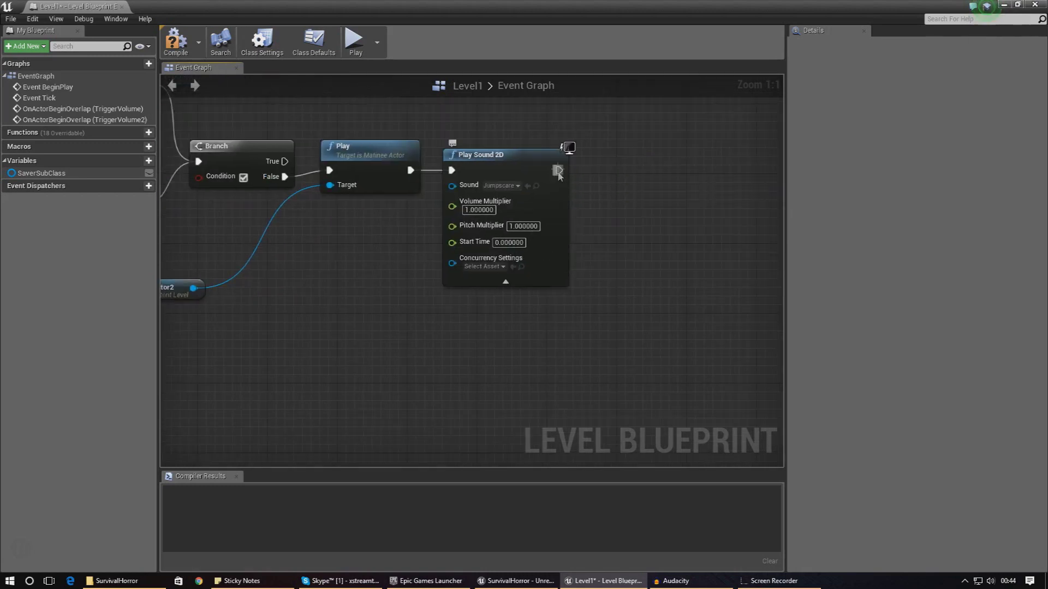
click(150, 165)
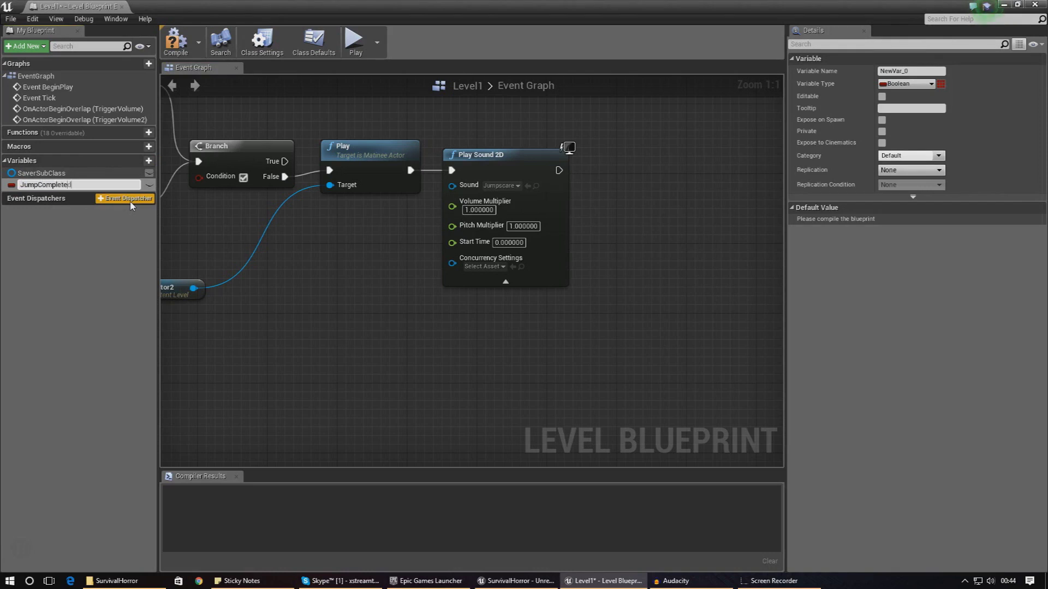
key(Return)
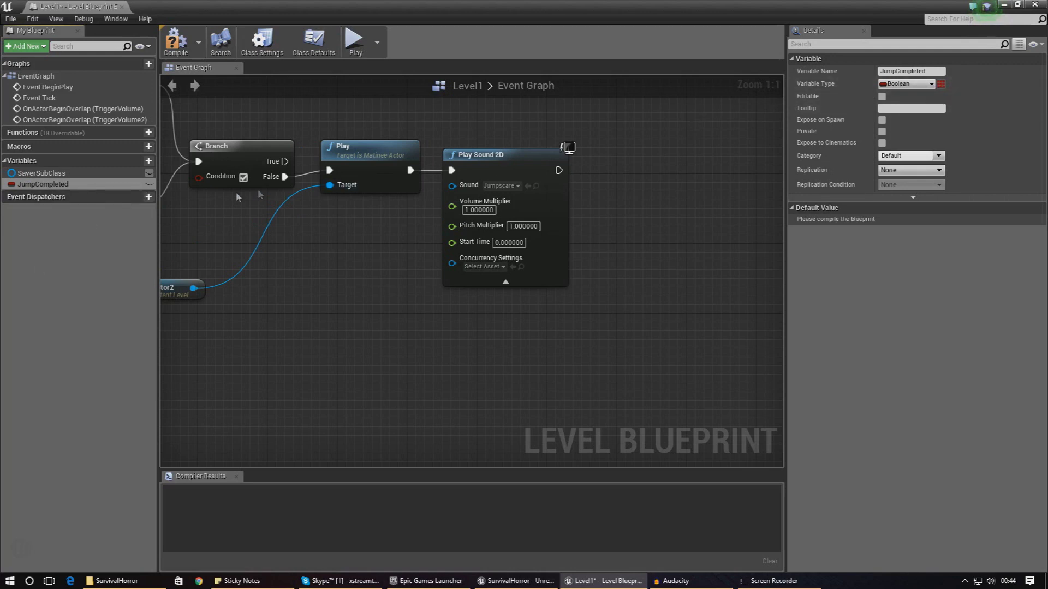
click(175, 44)
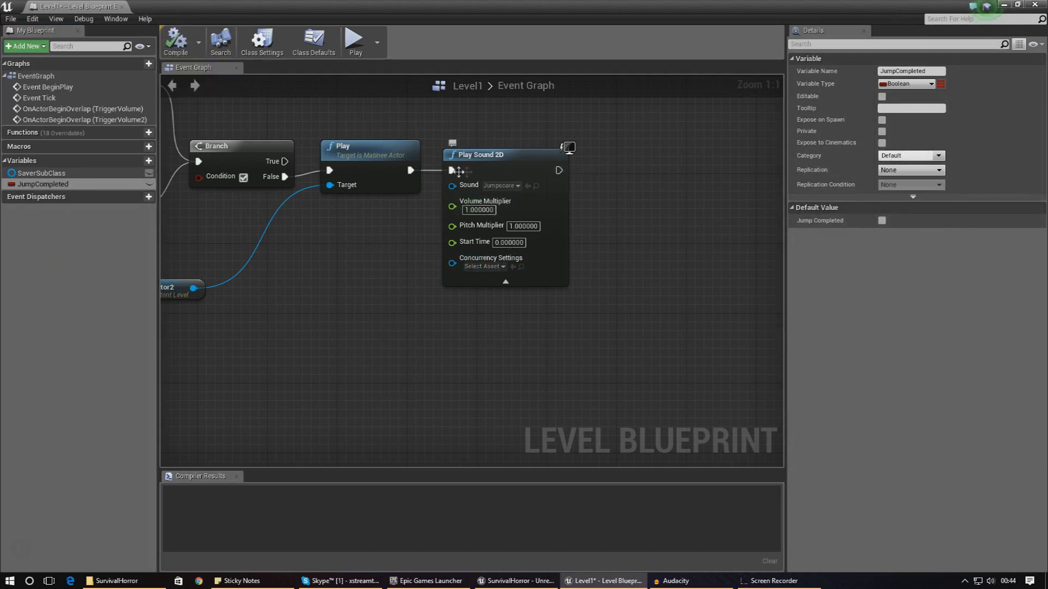
Step: Add a Set Jump Completed node with its value true after Play Sound 2D, and compile and close the Level Blueprint
drag(558, 170, 554, 175)
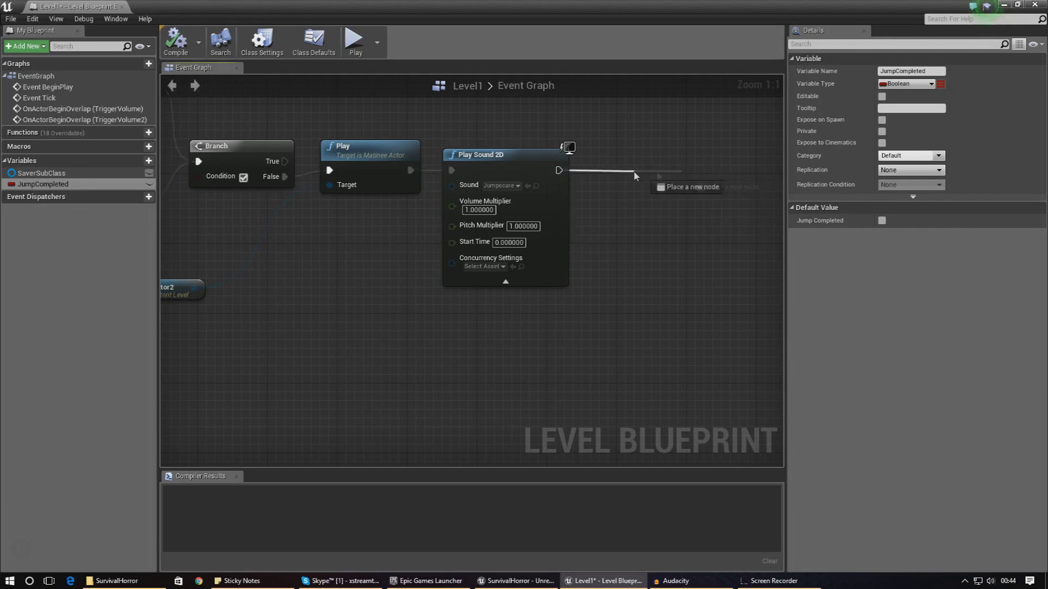
drag(658, 176, 633, 173)
text(jump)
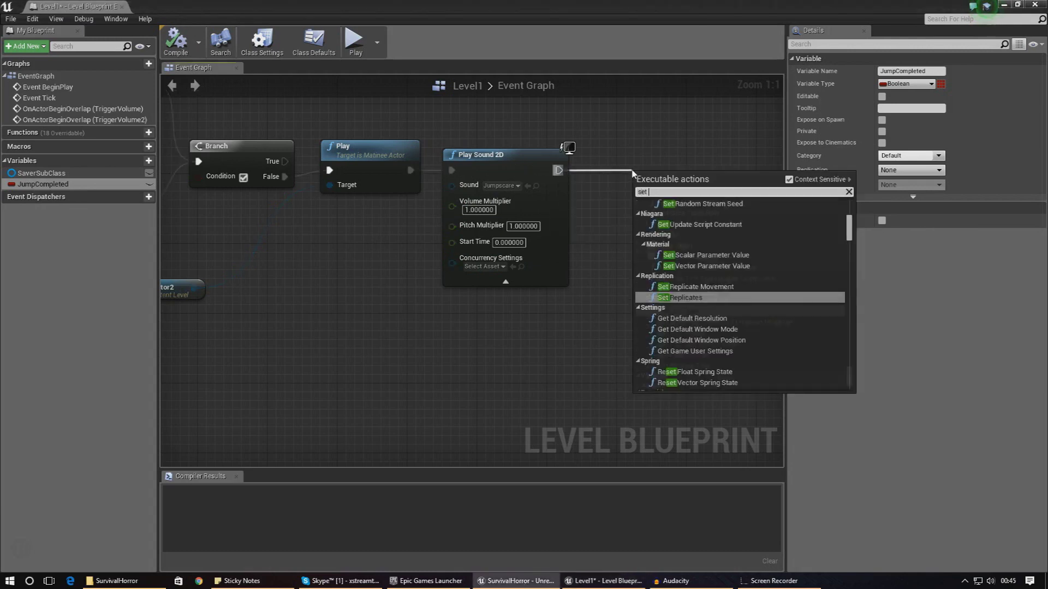
key(Return)
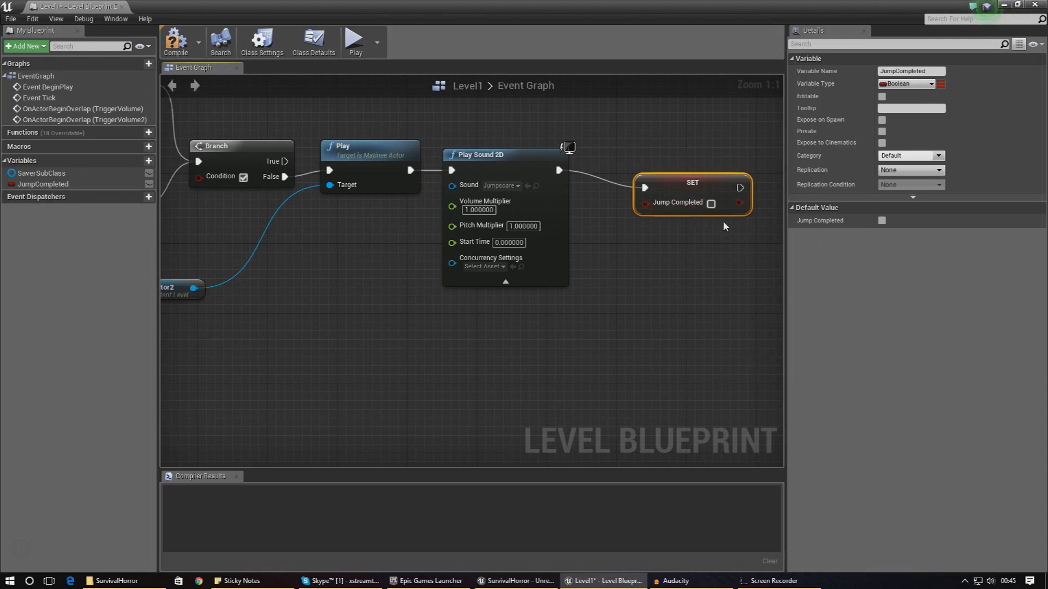
click(641, 134)
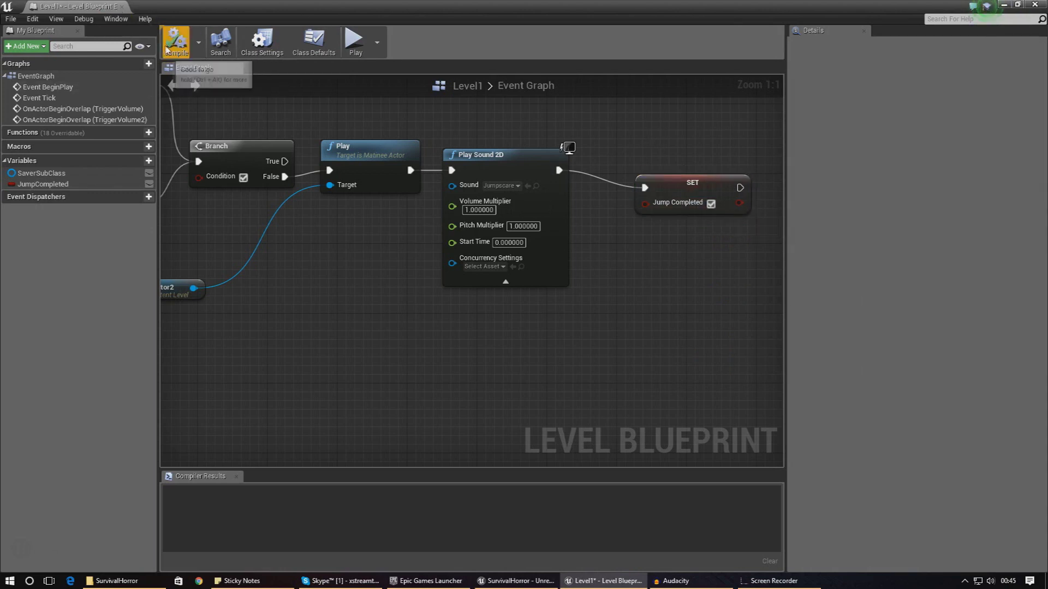
click(121, 6)
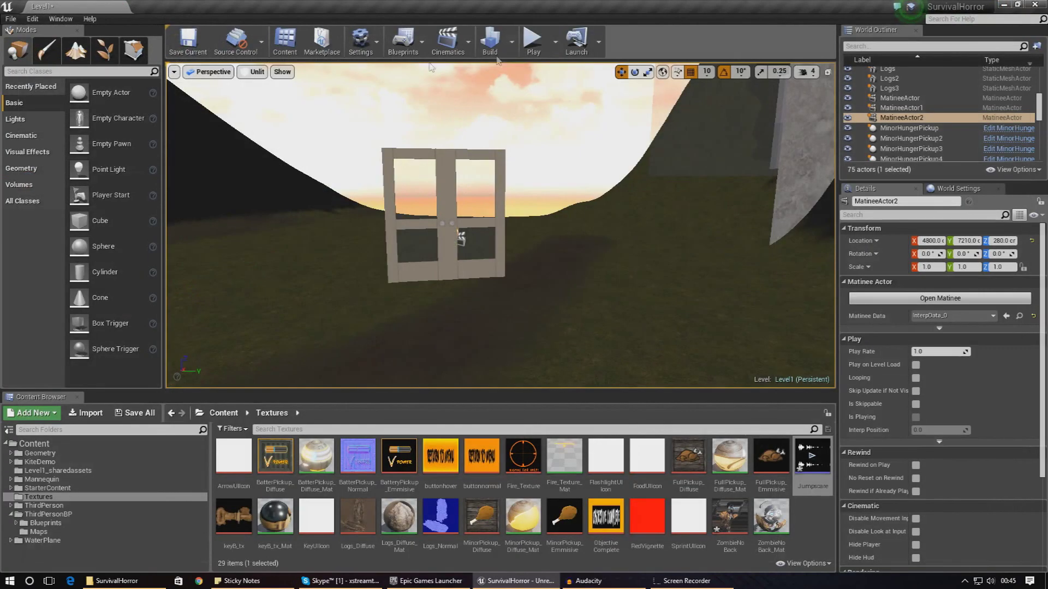
Step: Play the level in the viewport and collect the key pickup on the way to the pond
click(539, 55)
click(561, 41)
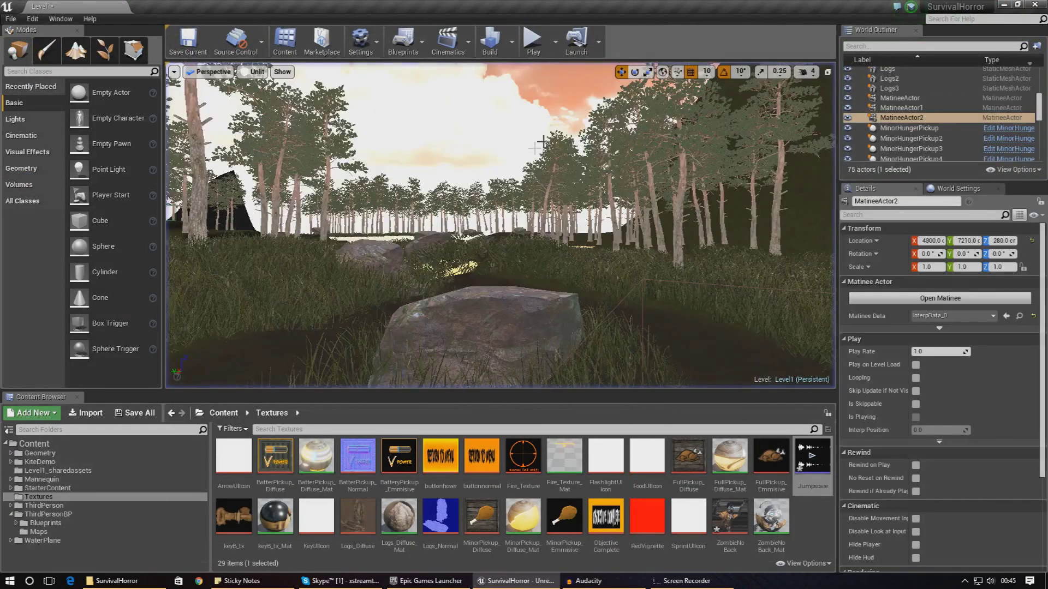
key(w)
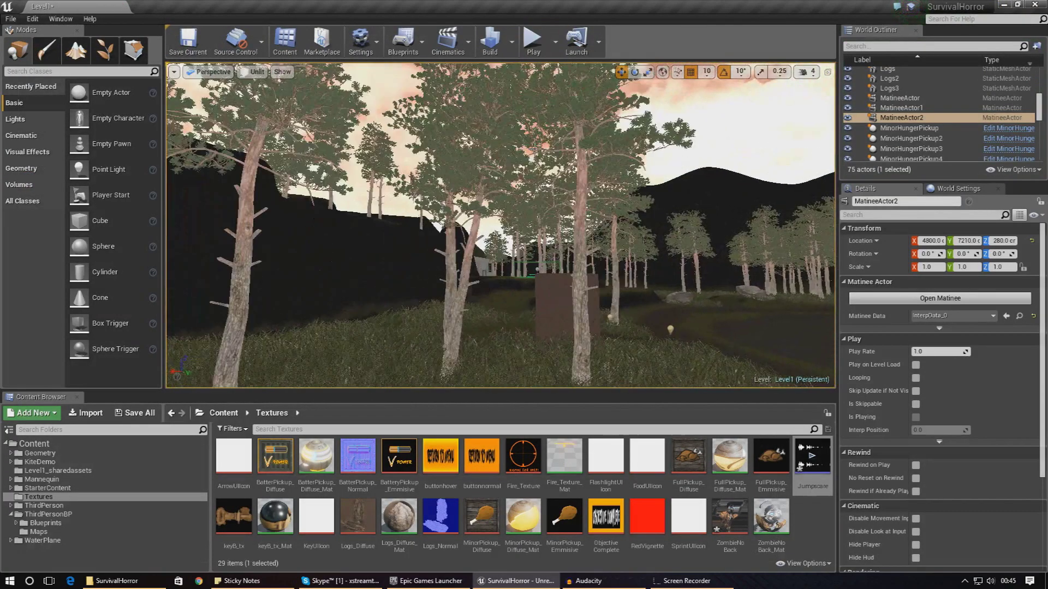
click(534, 42)
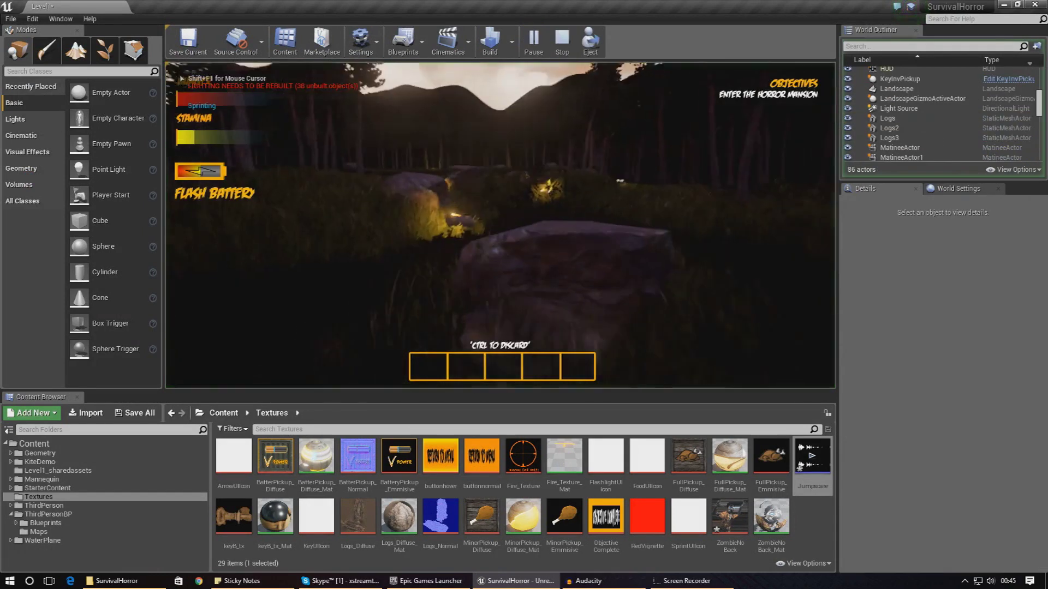
key(w)
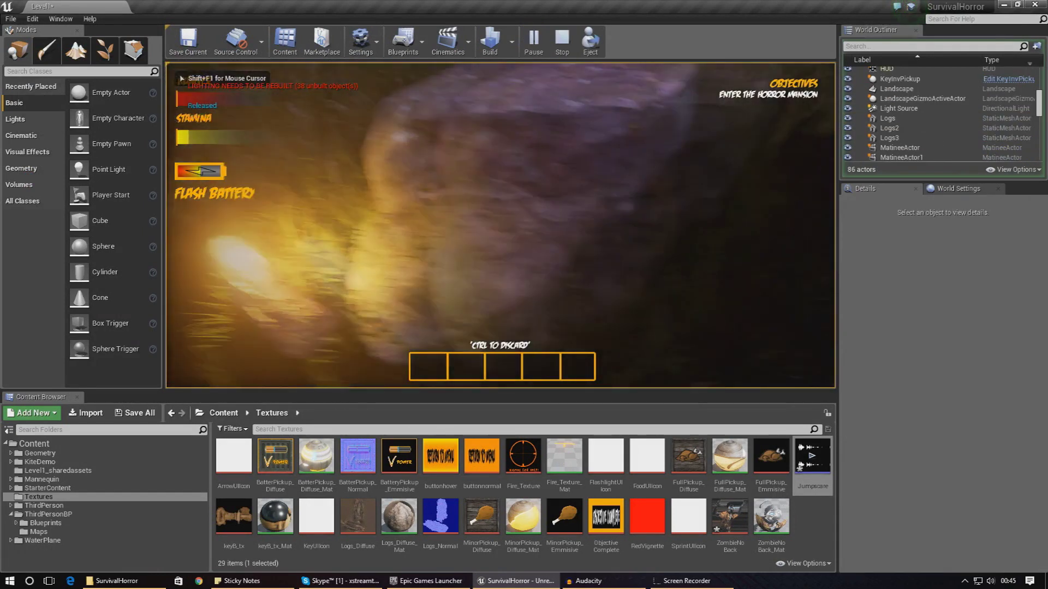
key(w)
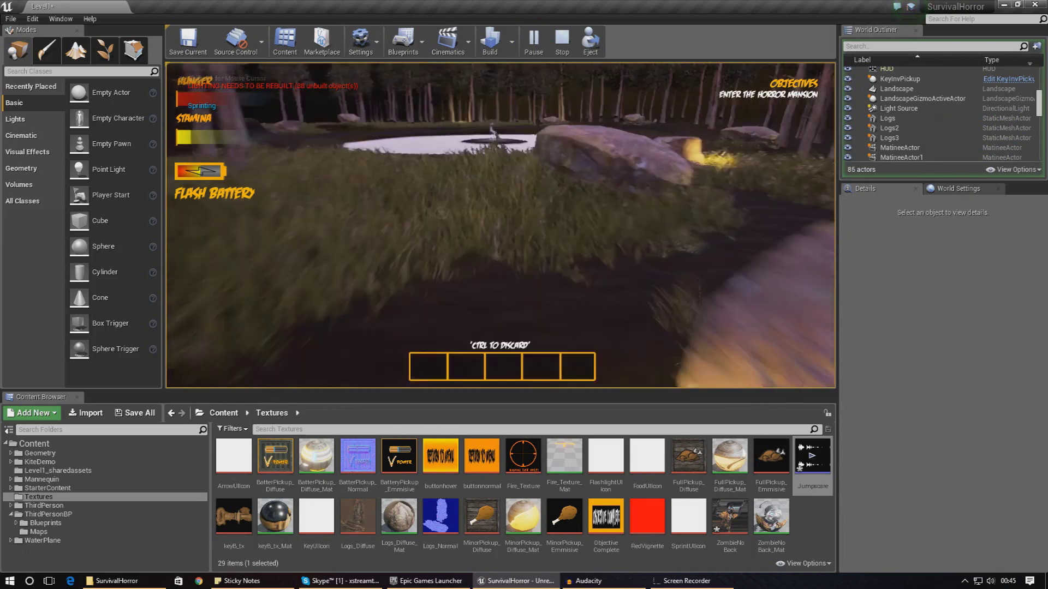
key(w)
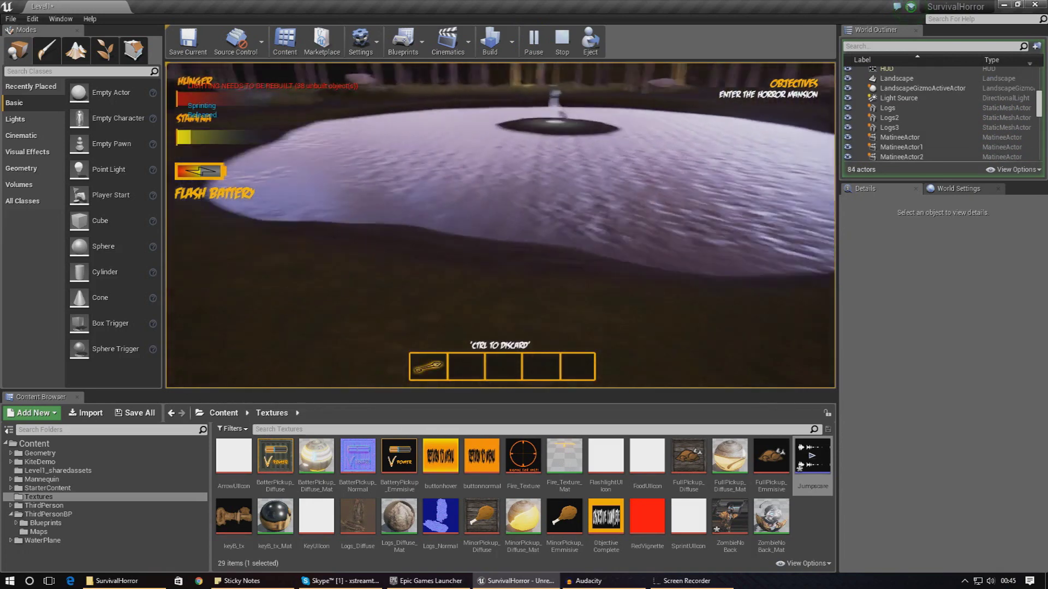
Step: Sprint past the pond and through the trees to the mansion's double doors
key(shift)
key(shift)
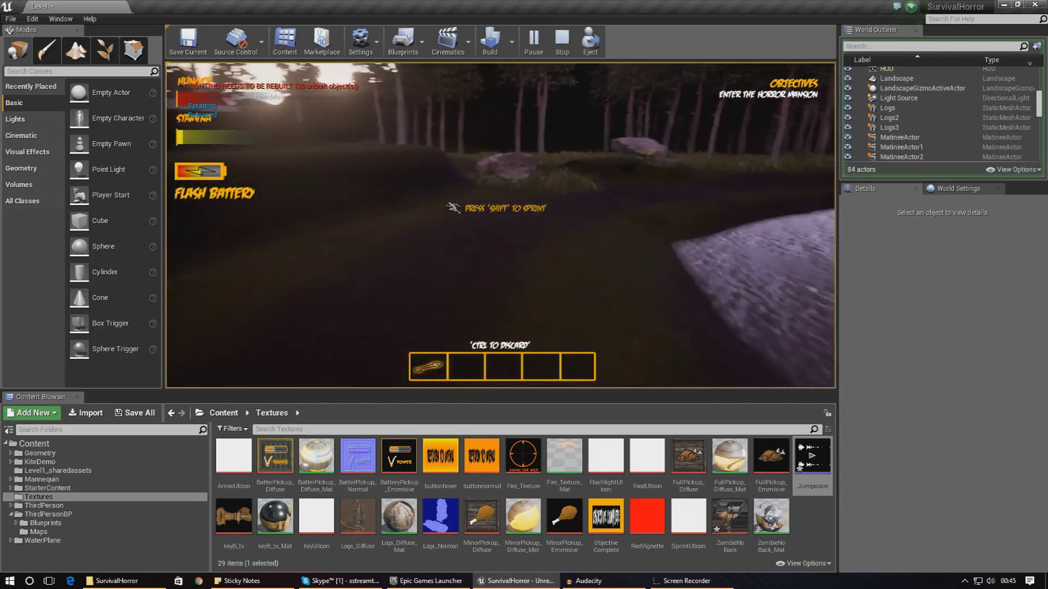
key(w)
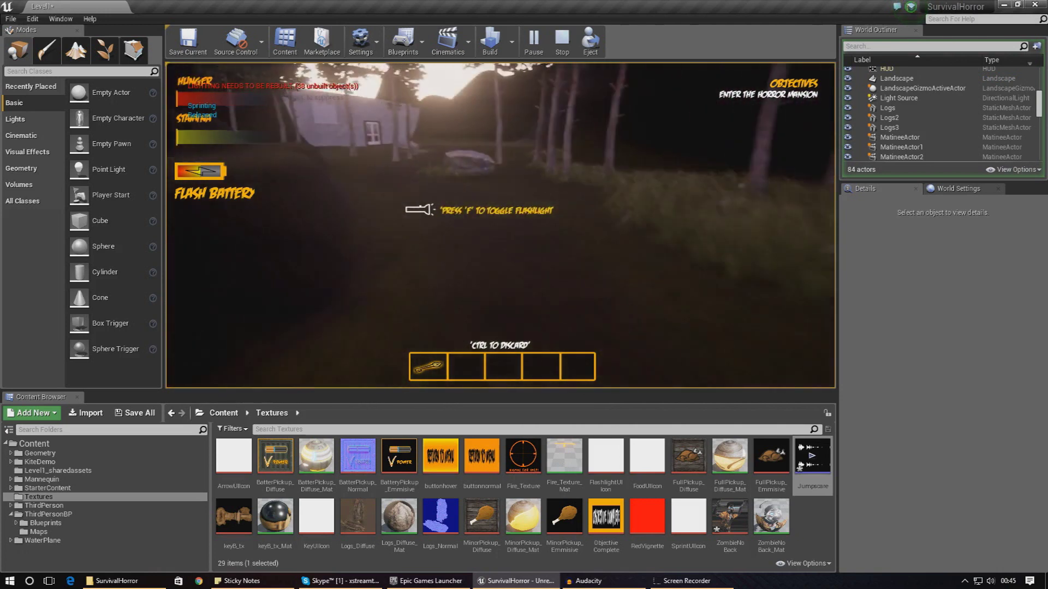
key(w)
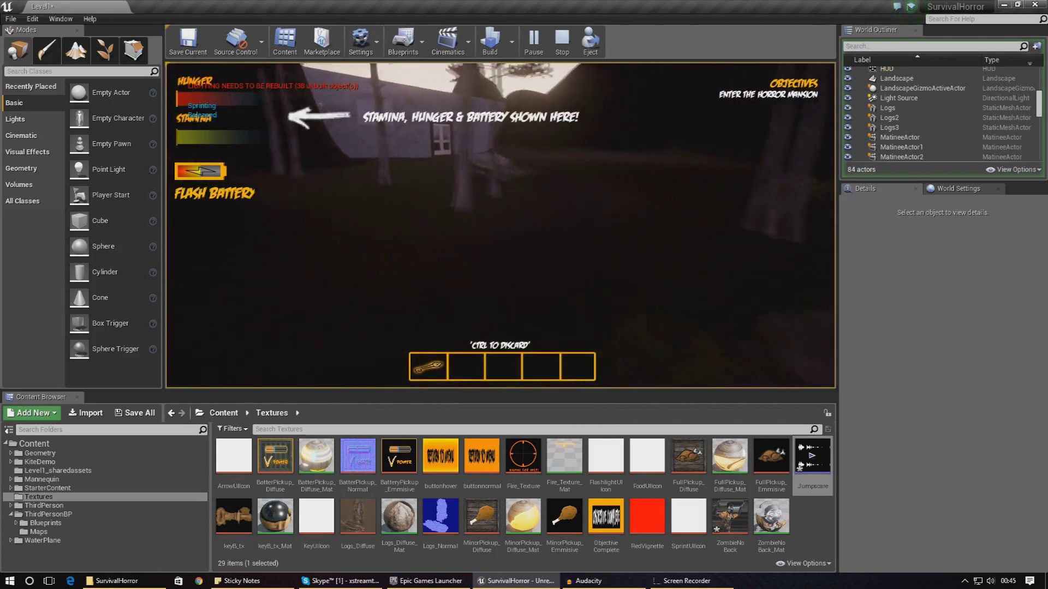
key(w)
key(shift)
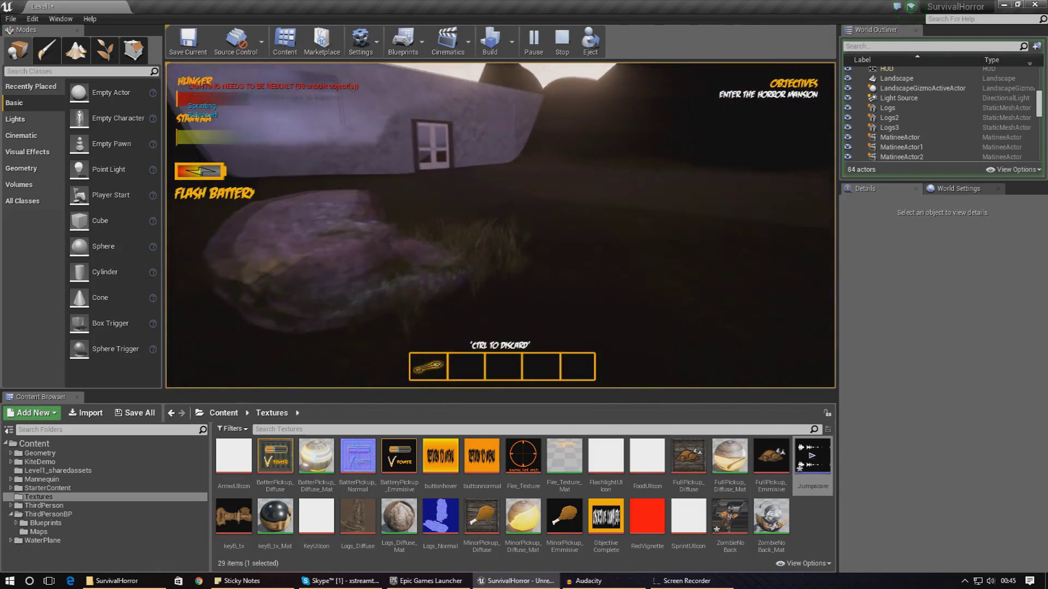
key(w)
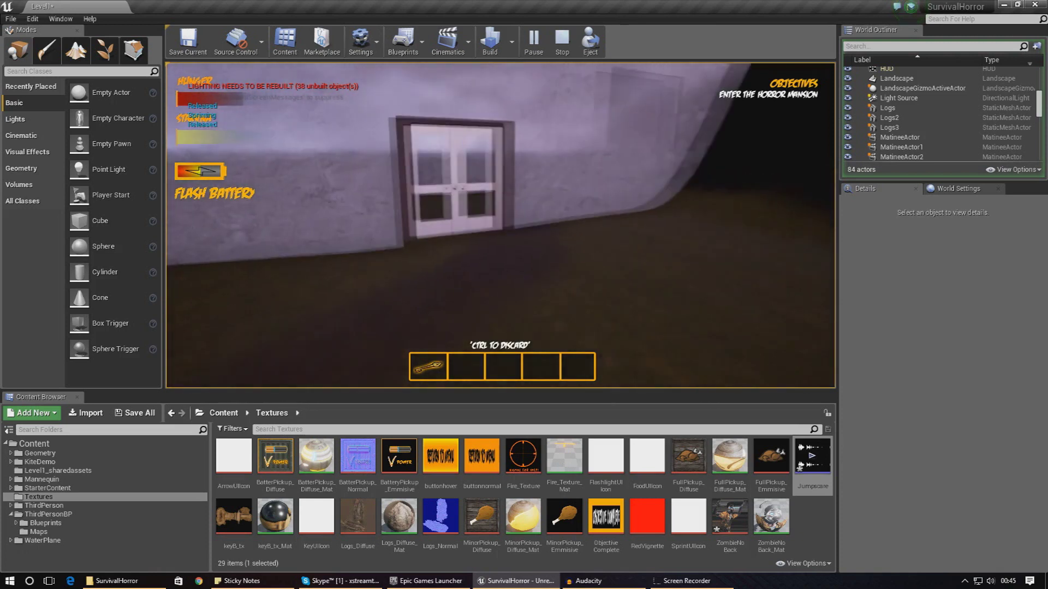
Step: Open the mansion's doors, walk back and forth through the doorway to test the jumpscare, and stop the play session
key(w)
key(e)
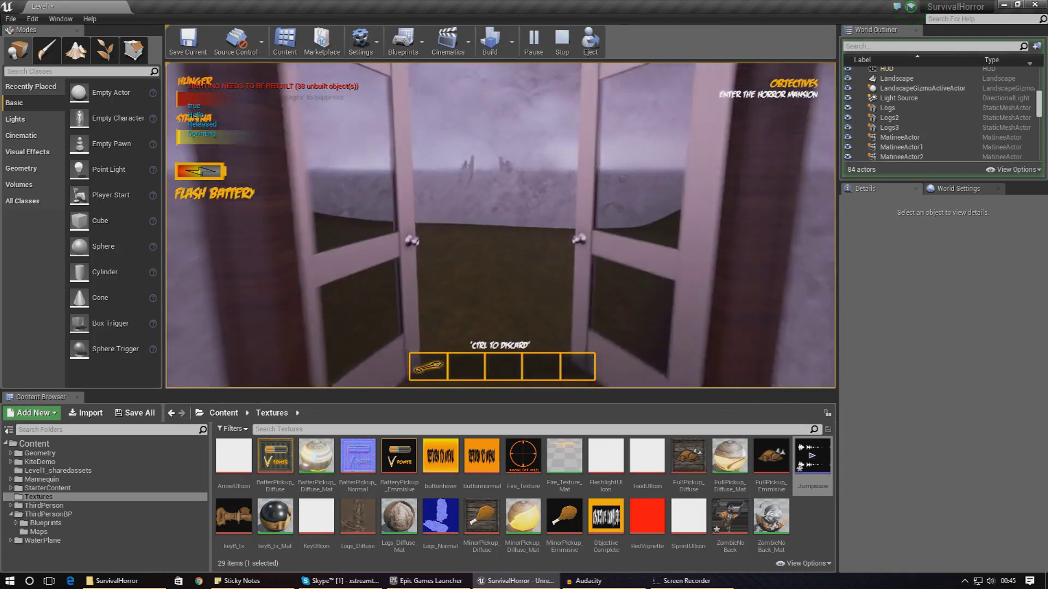
key(s)
key(w)
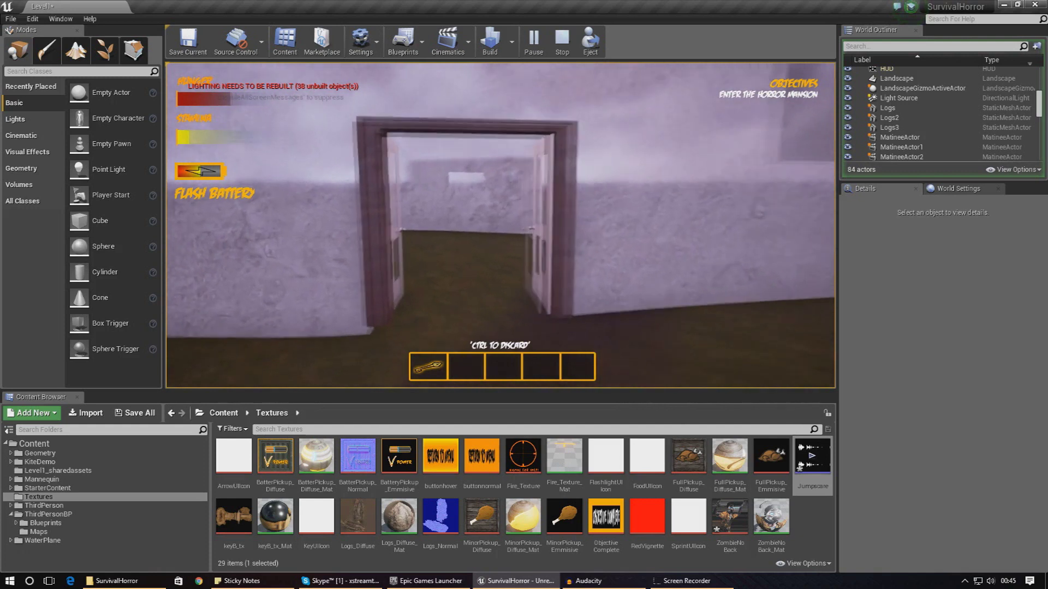
key(w)
key(s)
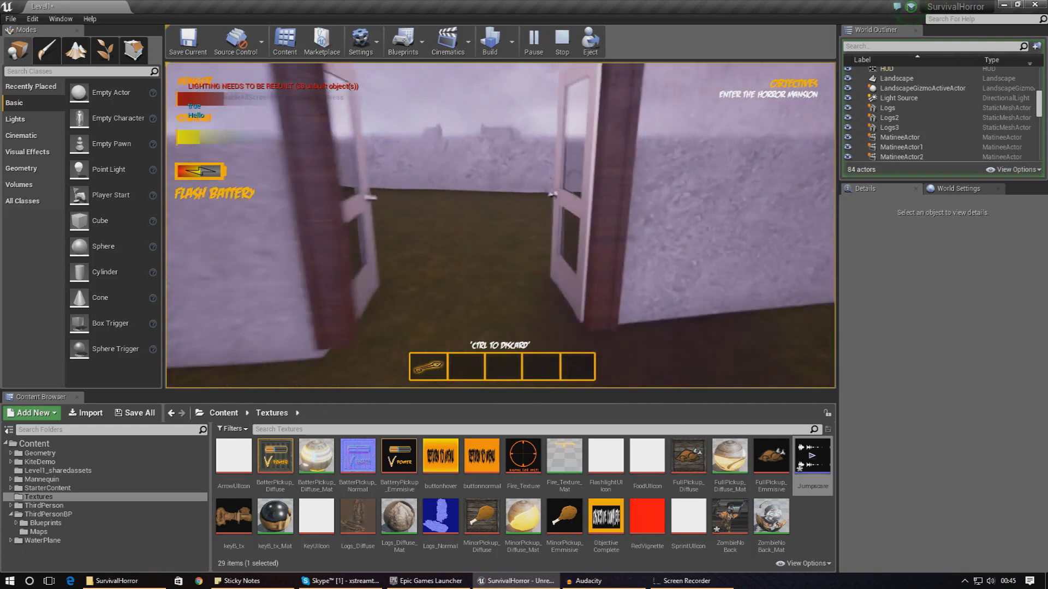
key(Escape)
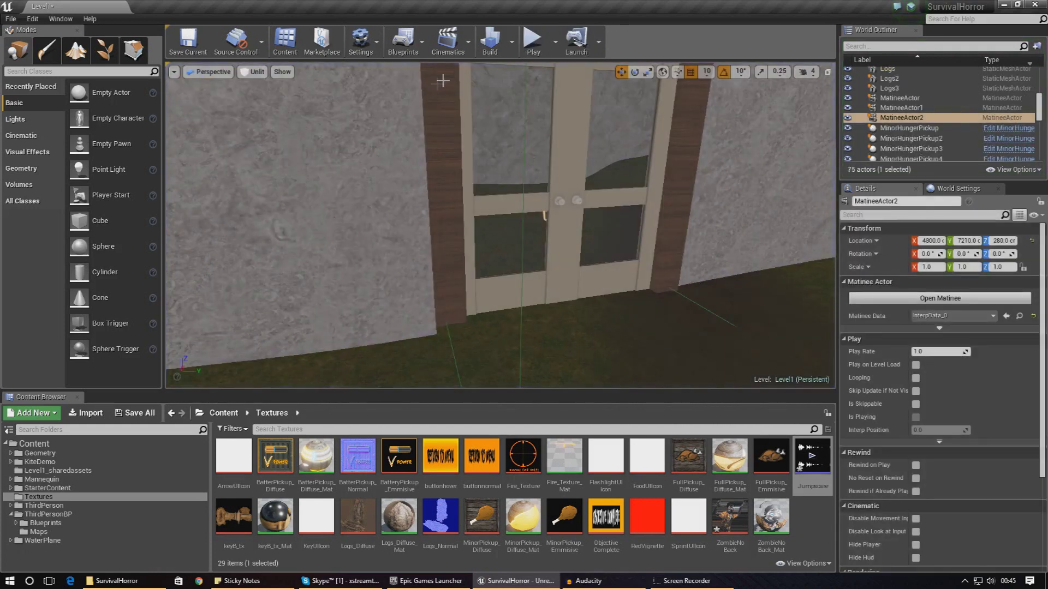
Step: Add a Get JumpCompleted node in the Level Blueprint, connect it to the Branch's Condition, place it above MatineeActor2, and close the Blueprint
click(404, 39)
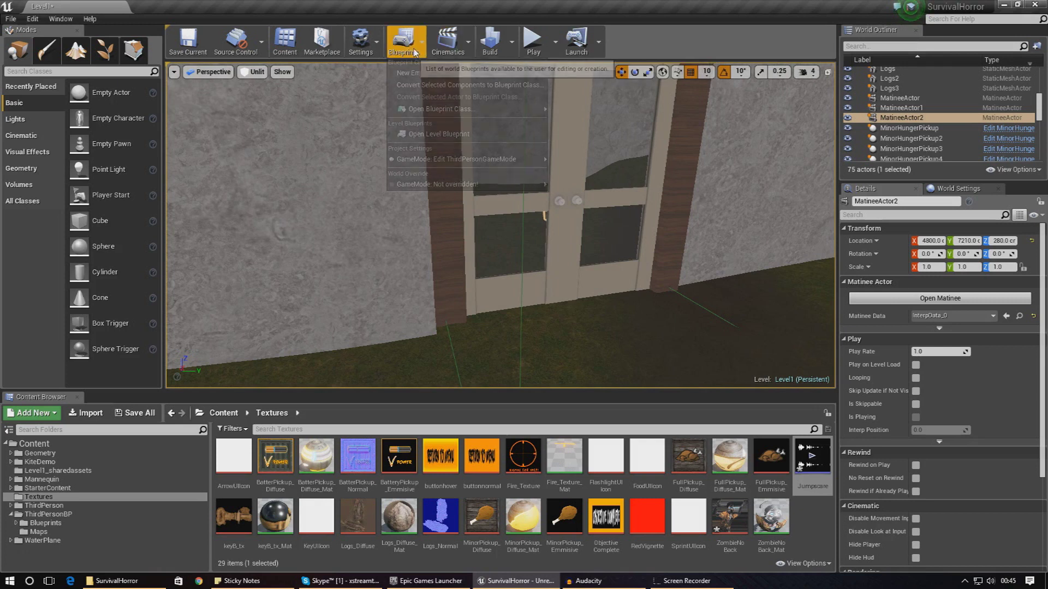
click(450, 135)
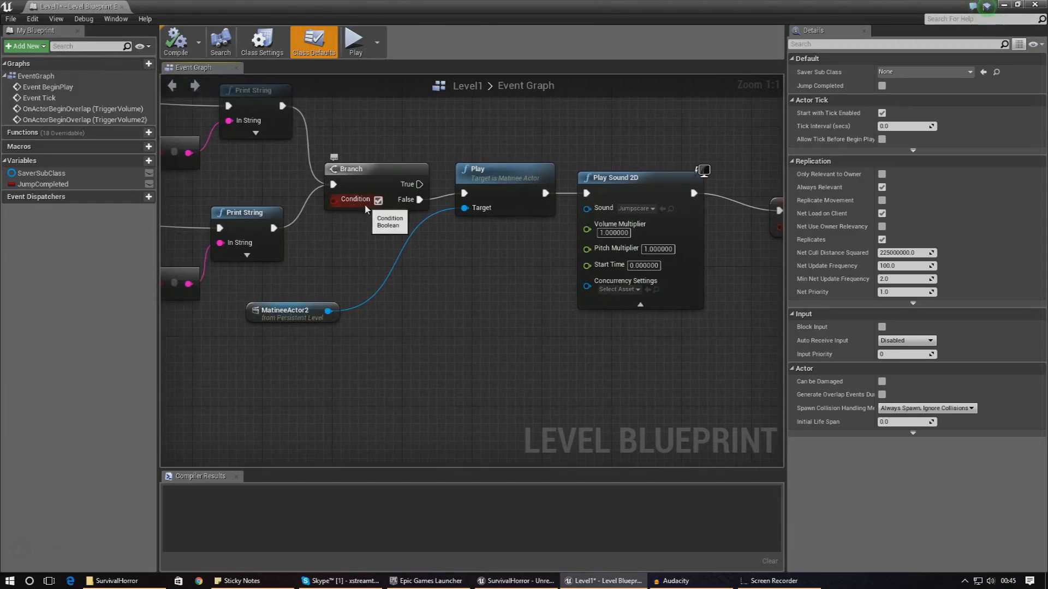
drag(60, 184, 347, 262)
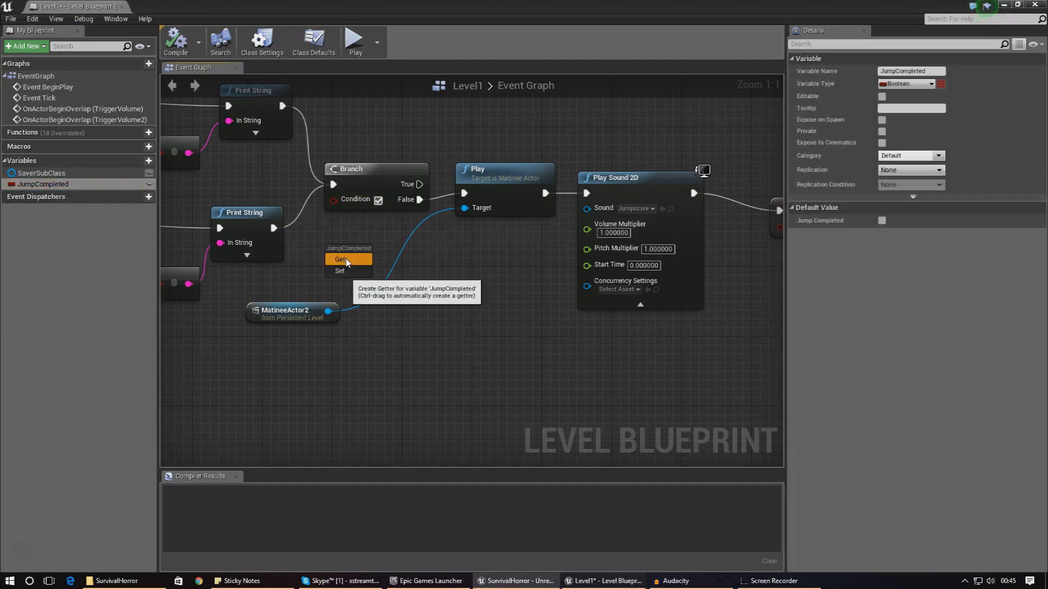
click(347, 260)
drag(332, 199, 263, 290)
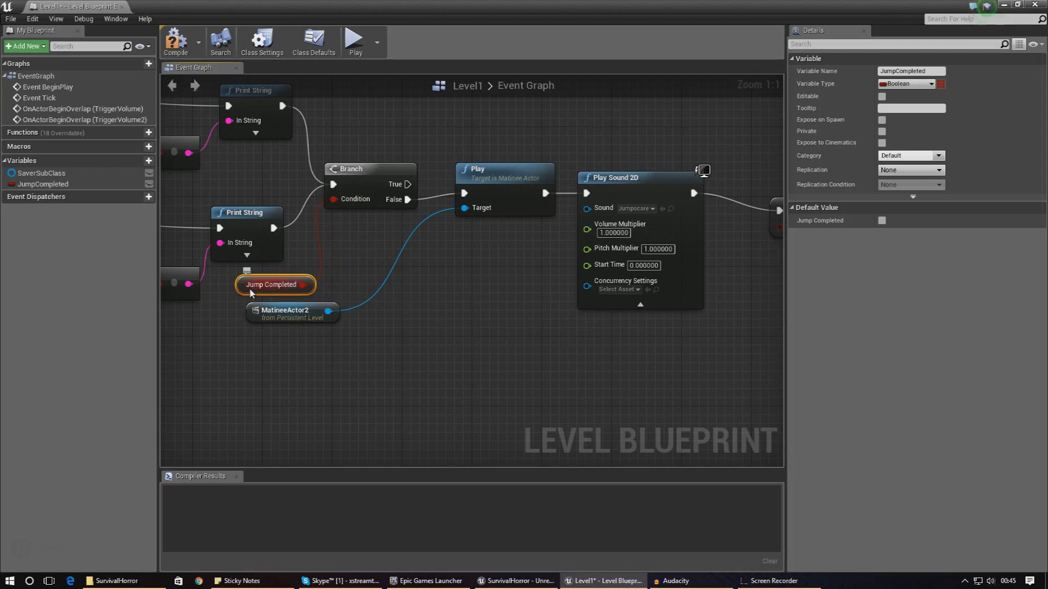
click(291, 268)
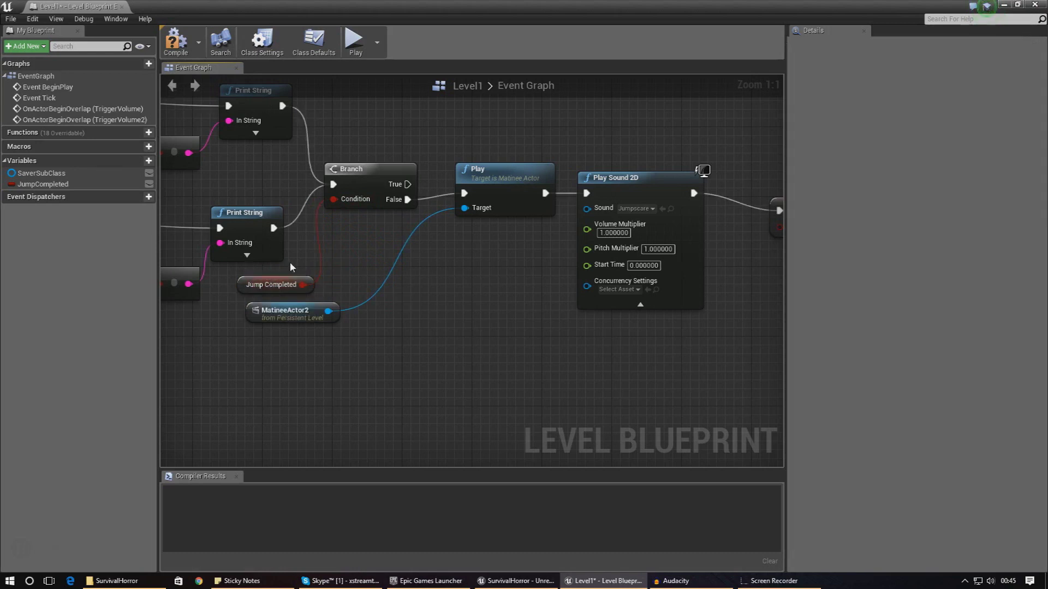
click(122, 6)
Step: Play the level again and collect the key pickup while sprinting to the pond
click(533, 39)
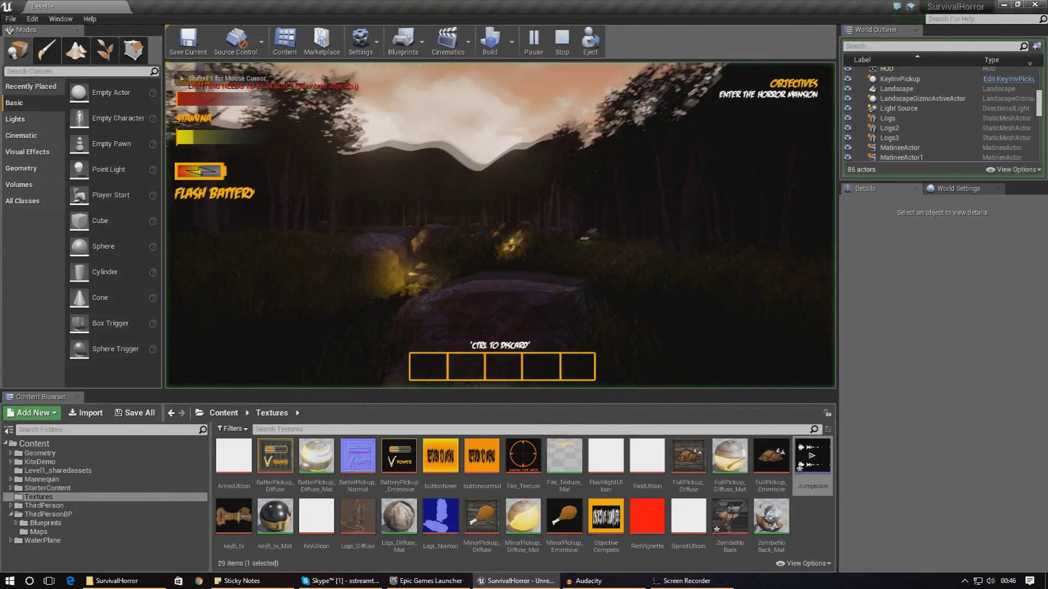
key(w)
key(shift)
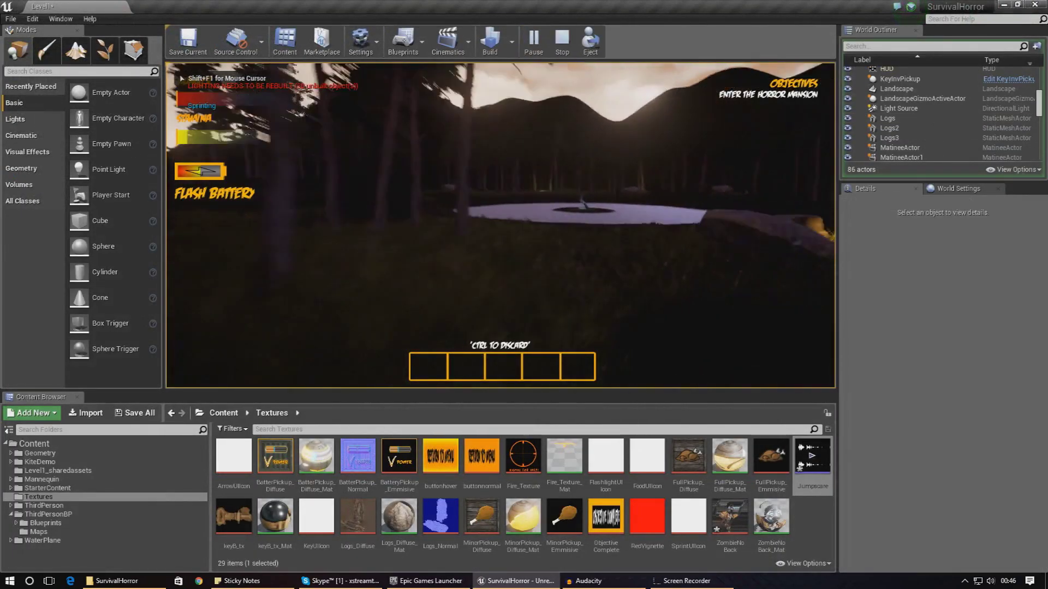
key(w)
key(shift)
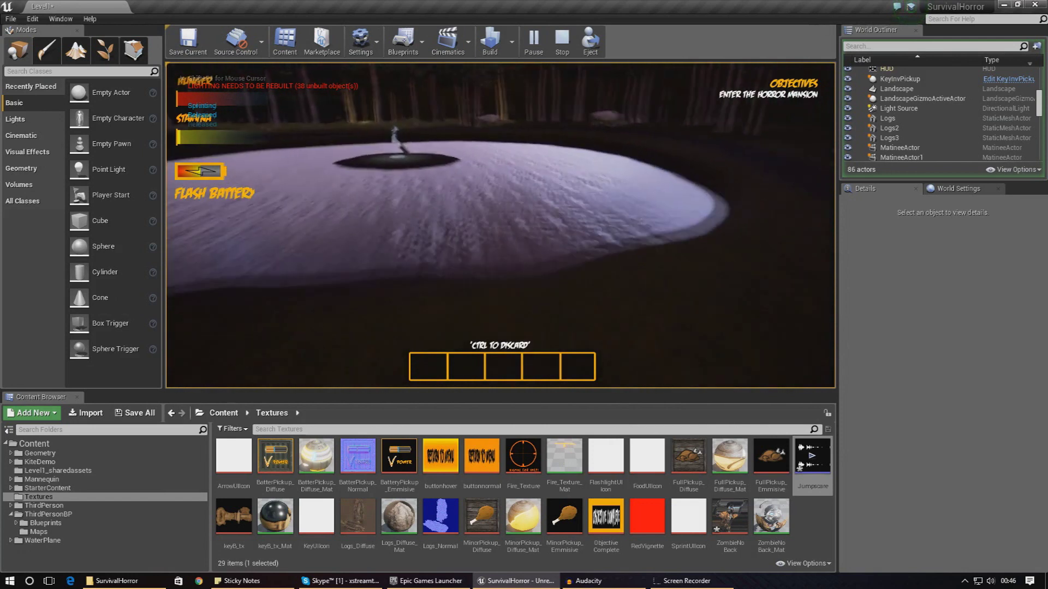
key(e)
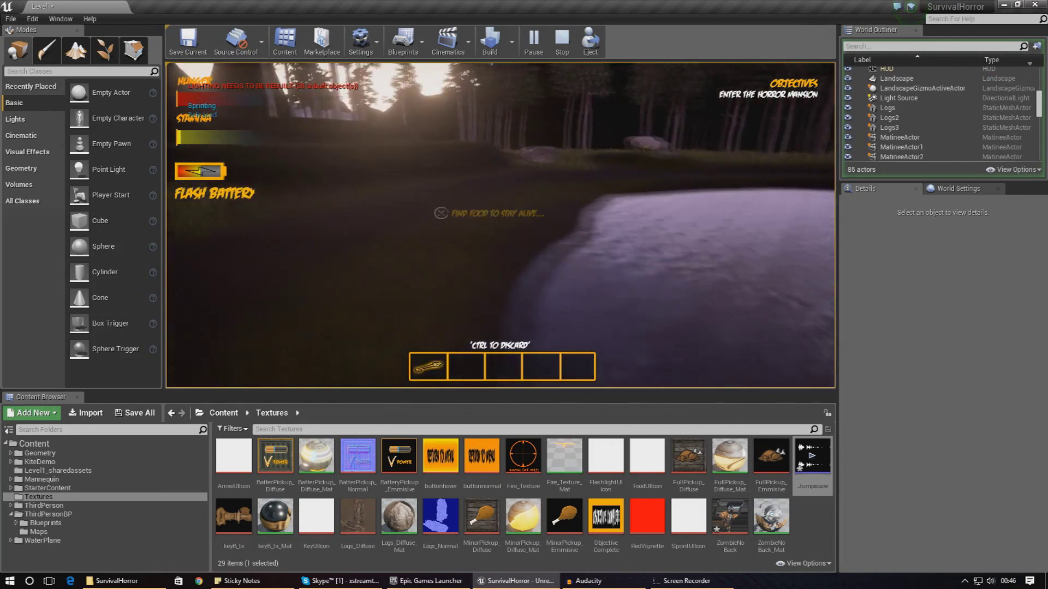
Step: Sprint from the pond to the mansion and go through its doors to trigger the zombie jumpscare
key(w)
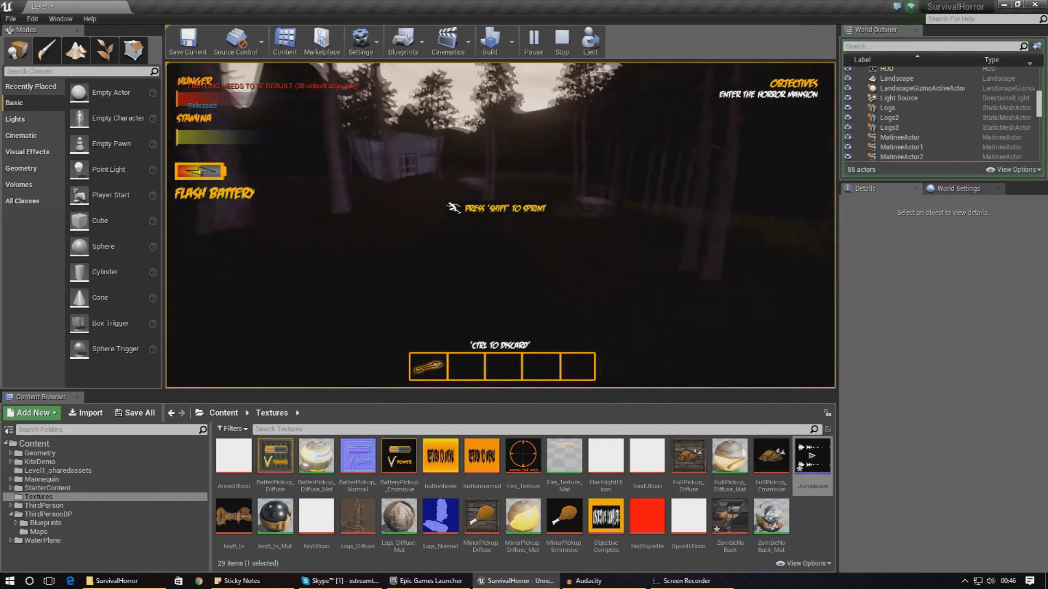
key(shift)
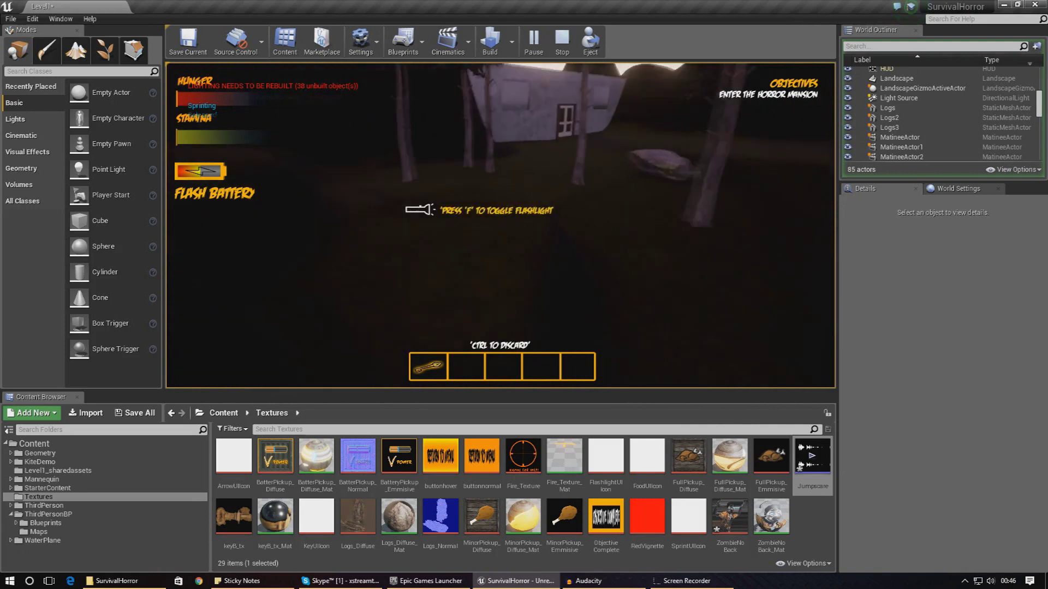
key(shift)
key(shift)
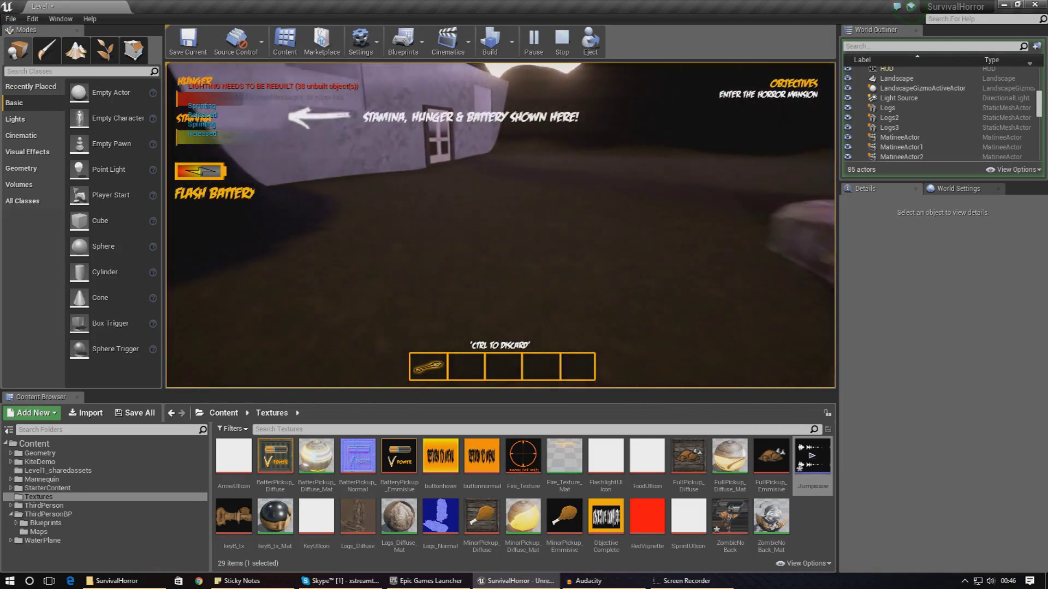
key(w)
key(shift)
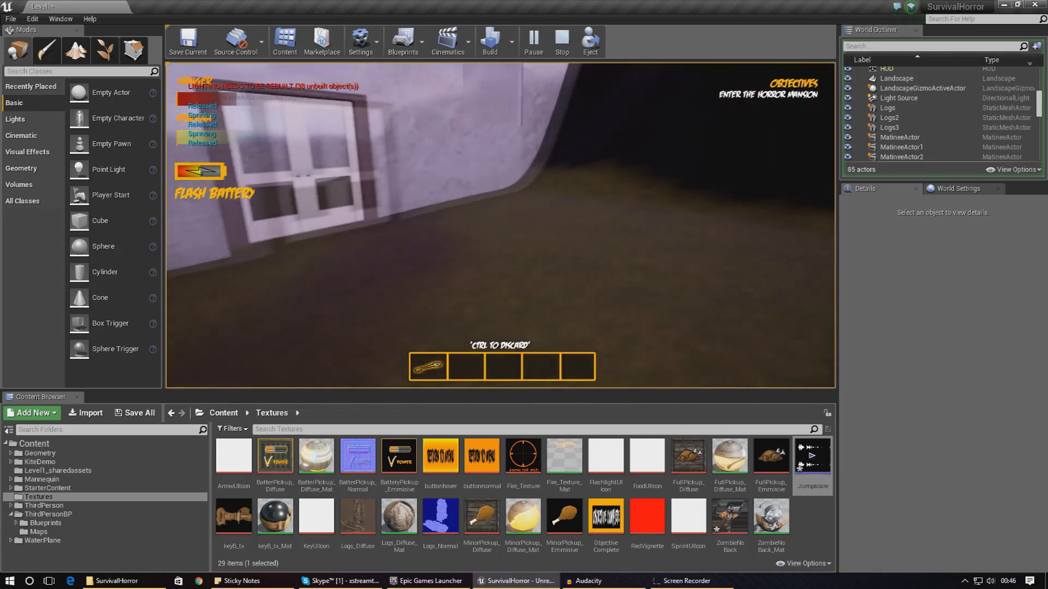
key(w)
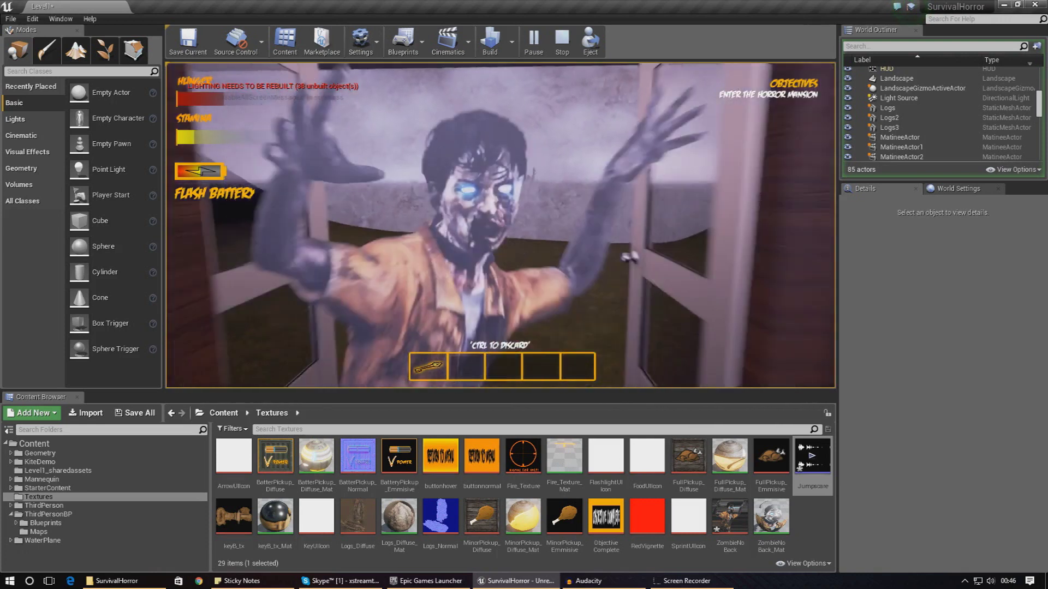
Step: Back away from the mansion's doors, approach them again to test for a repeated jumpscare, and stop the play session
key(s)
key(shift)
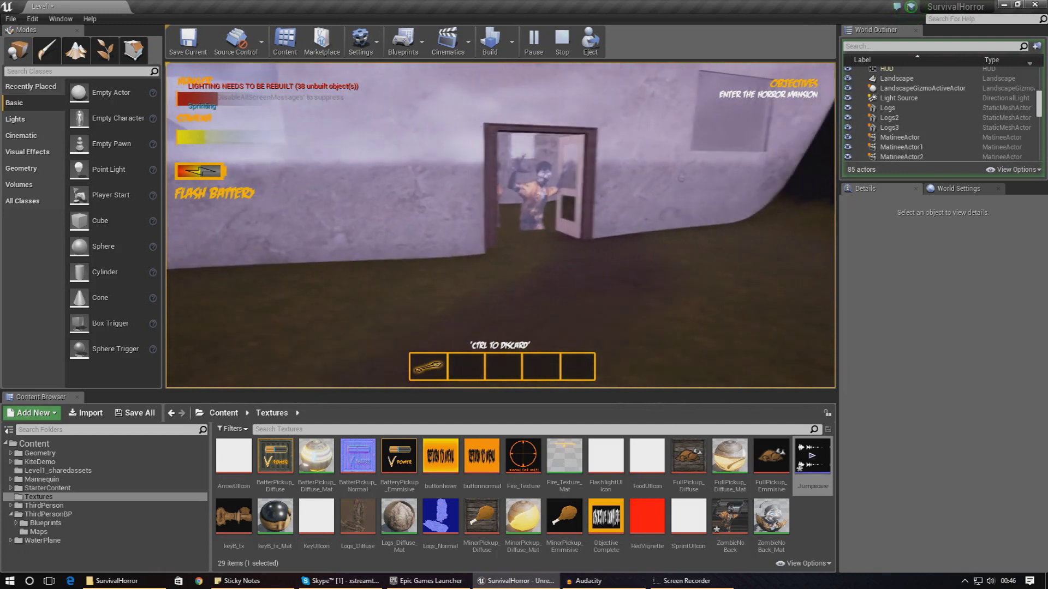
key(w)
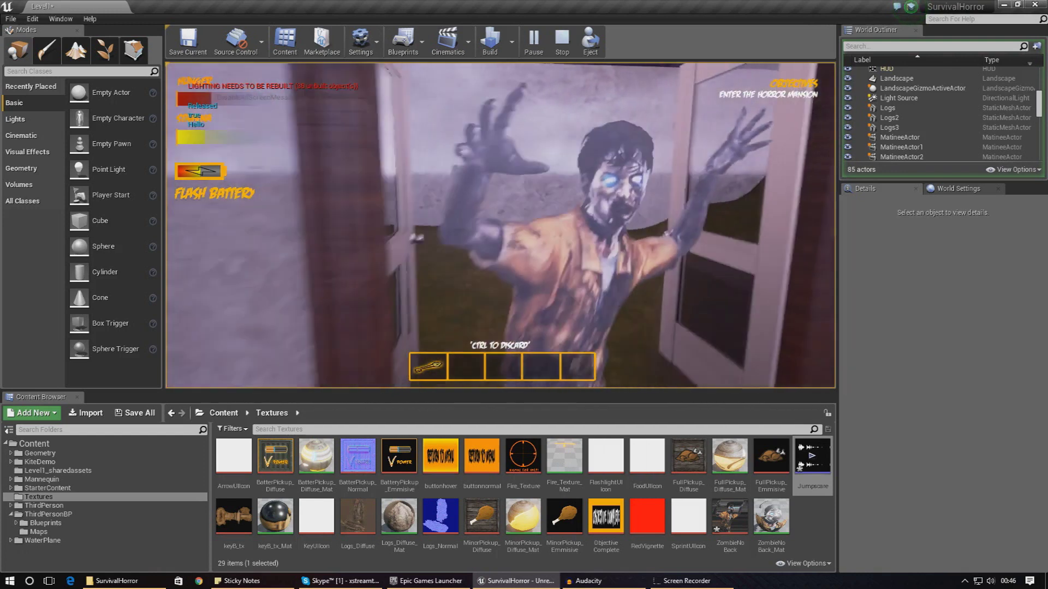
key(Escape)
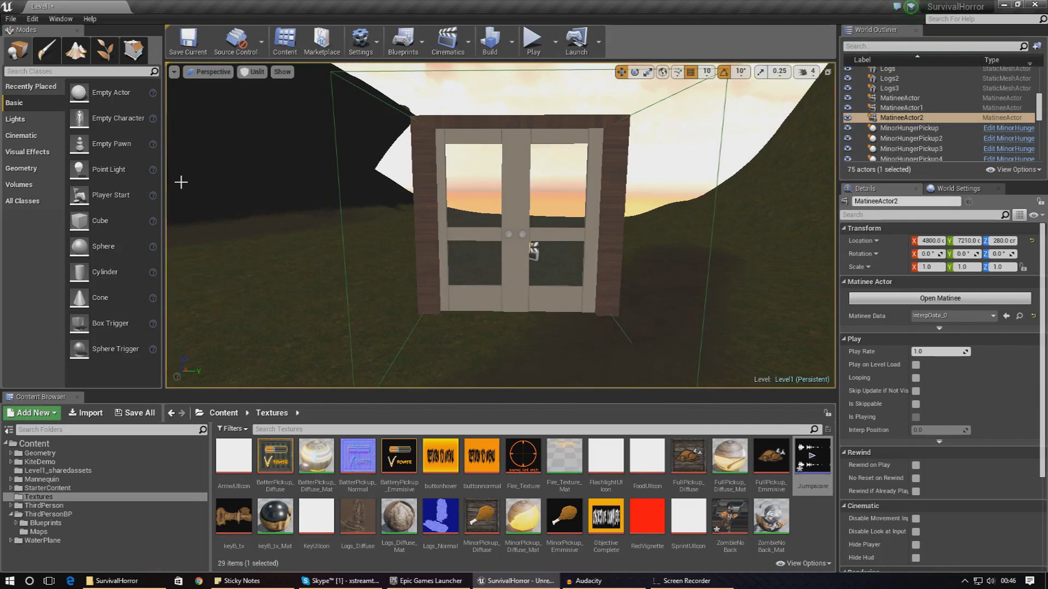
mouse_move(348, 205)
right_down()
mouse_move(333, 207)
mouse_move(352, 215)
mouse_move(360, 206)
mouse_move(349, 206)
right_up()
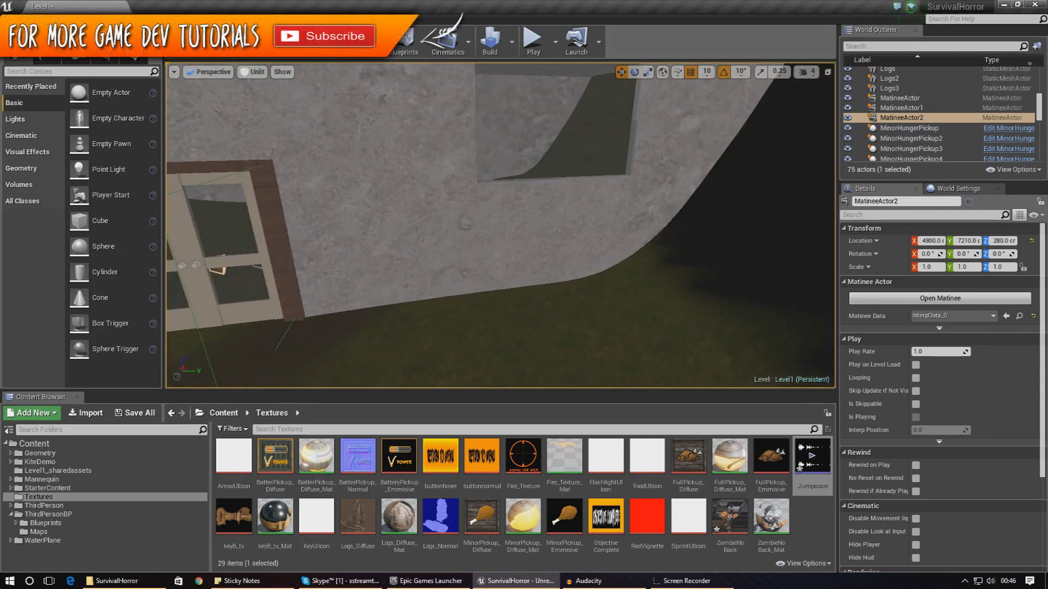